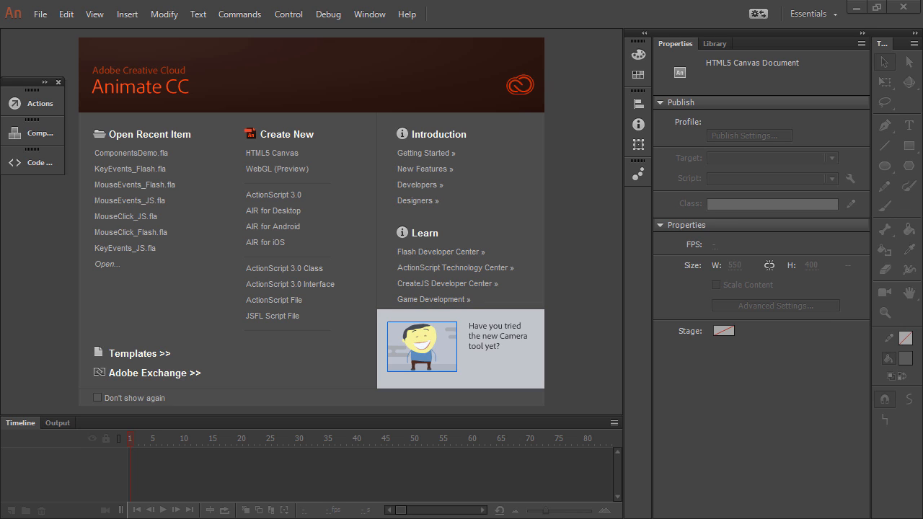
Step: Create a new HTML5 Canvas document and set its stage colour to black
left_click(289, 151)
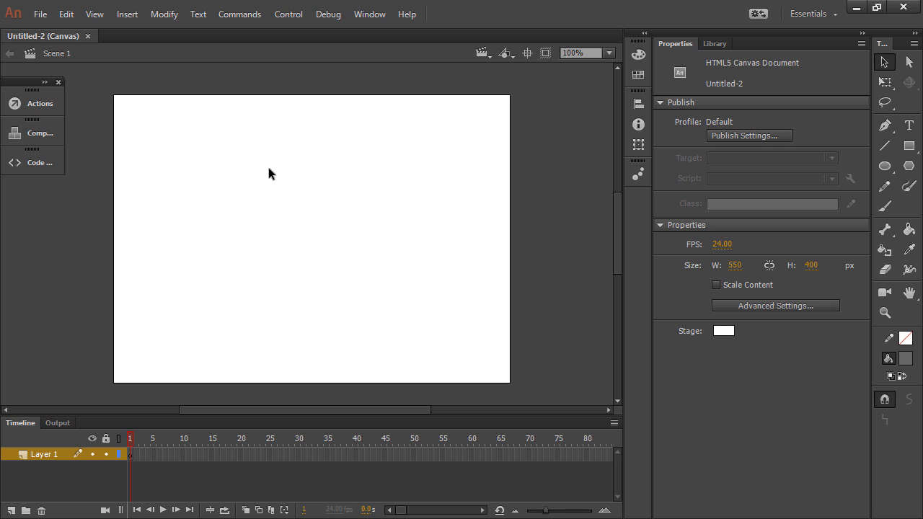
left_click(722, 332)
left_click(506, 374)
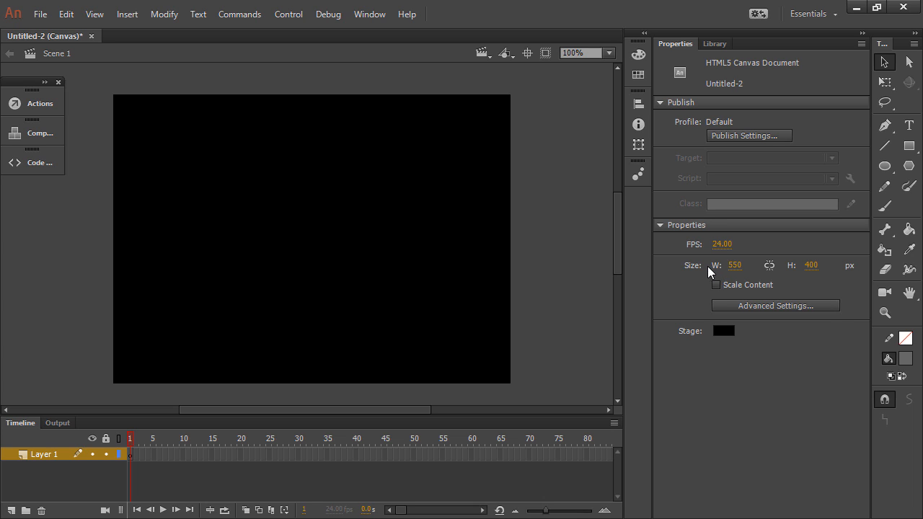
Step: Set the stage size to 600 px wide by 300 px high and centre the stage
left_click(735, 265)
type("600")
left_click(811, 266)
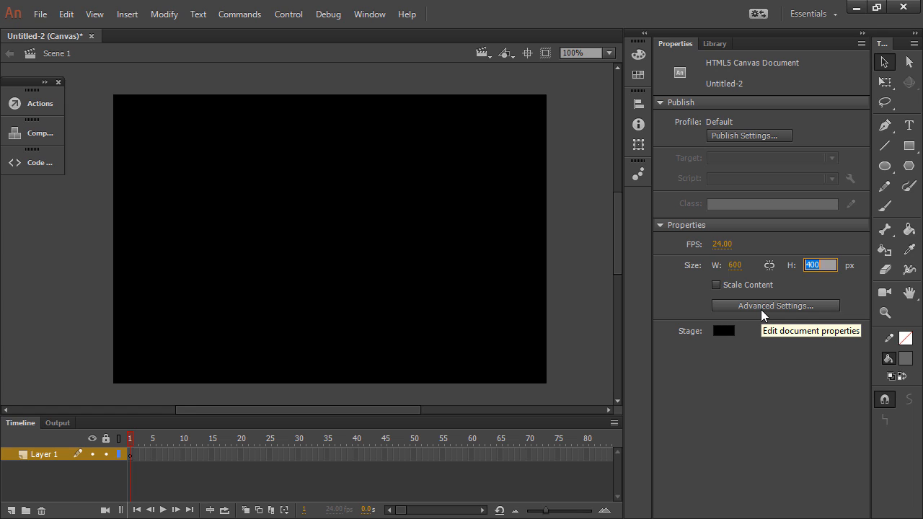
type("300")
key("Return")
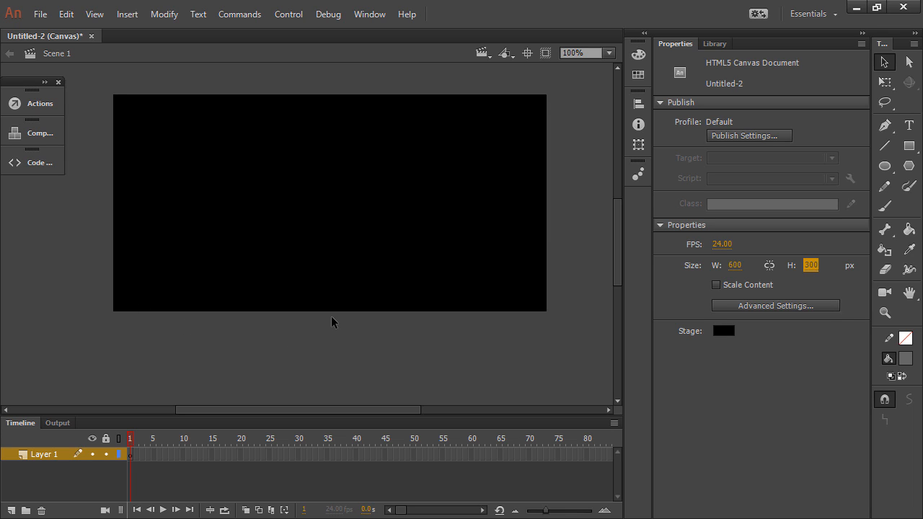
left_click(527, 54)
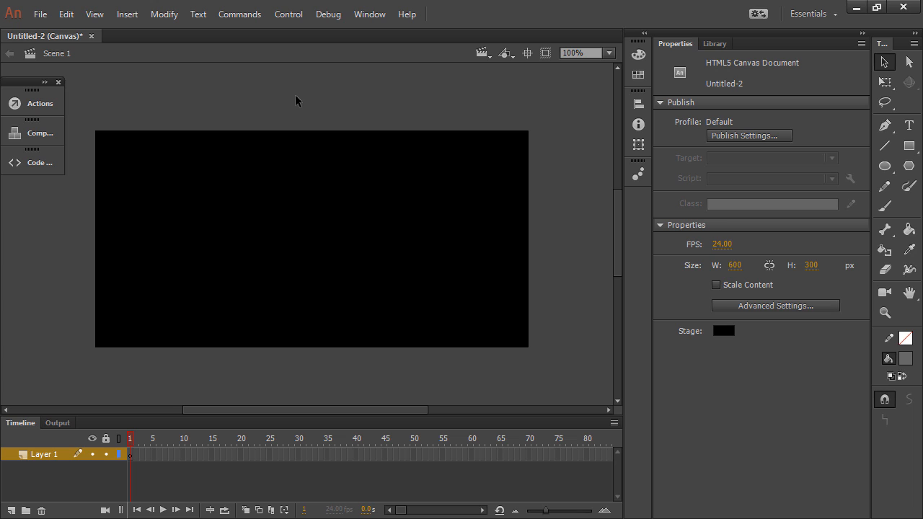
Step: Rename Layer 1 as Visual
left_click(43, 455)
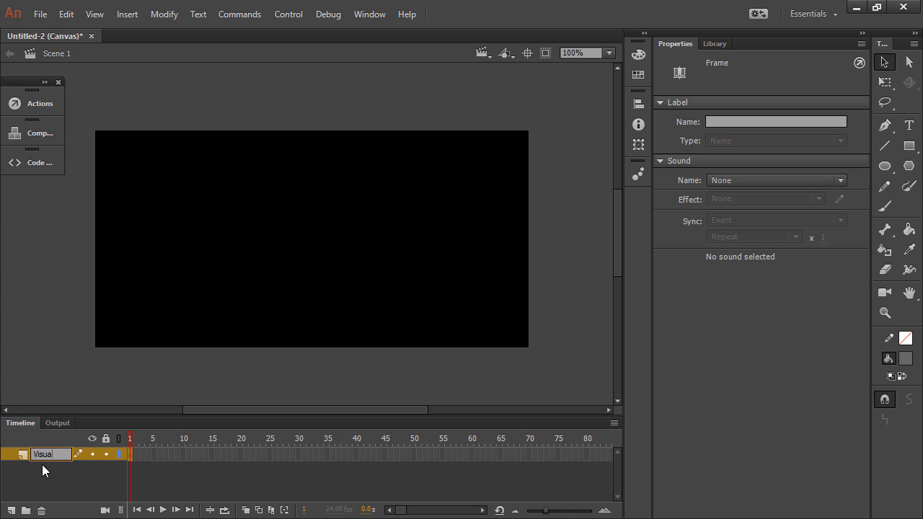
left_click(70, 465)
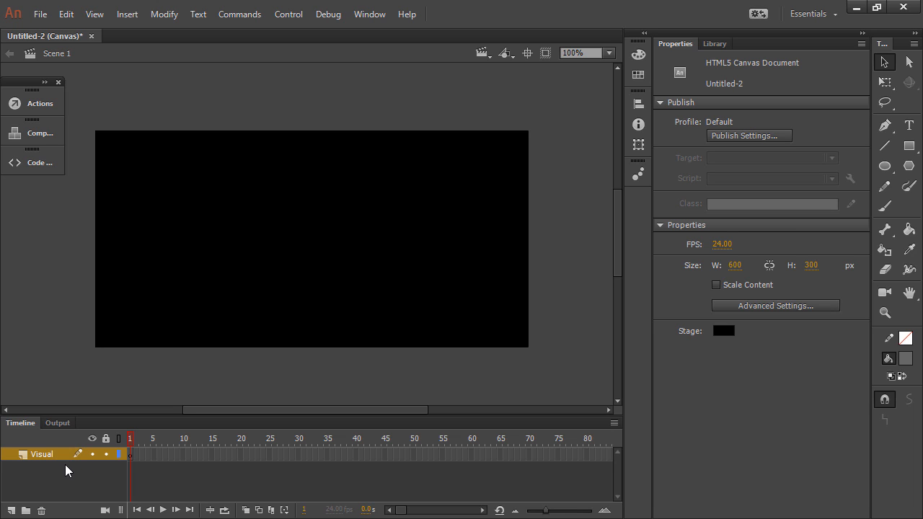
Step: Set up the Rectangle tool with object drawing mode on and the fill colour #D8BE6E
left_click(910, 147)
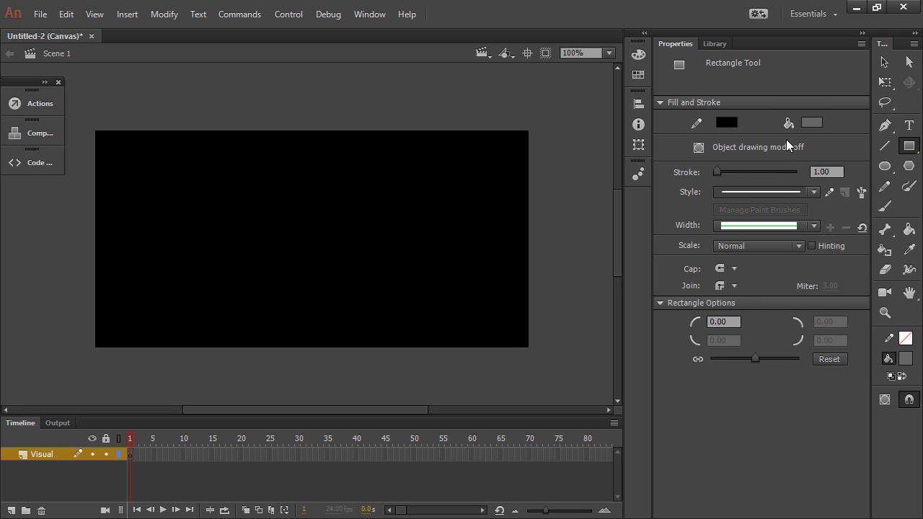
left_click(699, 148)
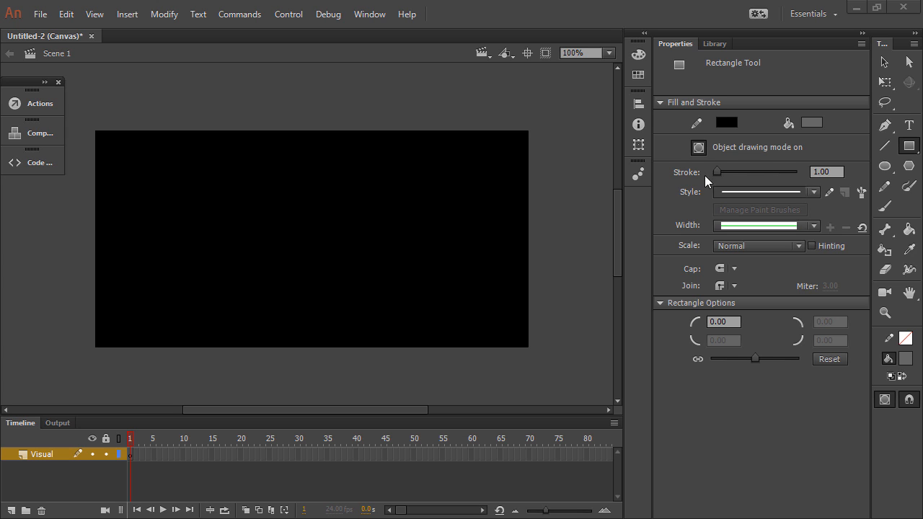
left_click(732, 122)
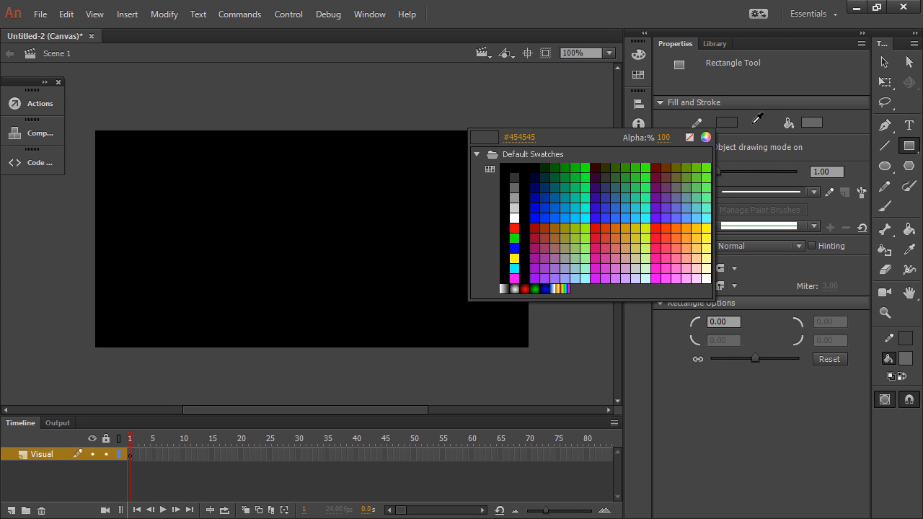
left_click(811, 123)
left_click(811, 124)
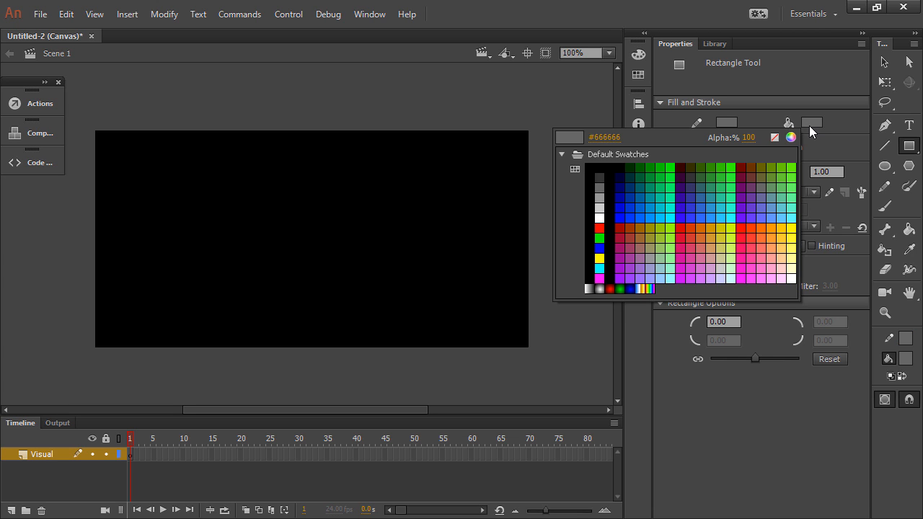
left_click(609, 137)
type("D8BE6E")
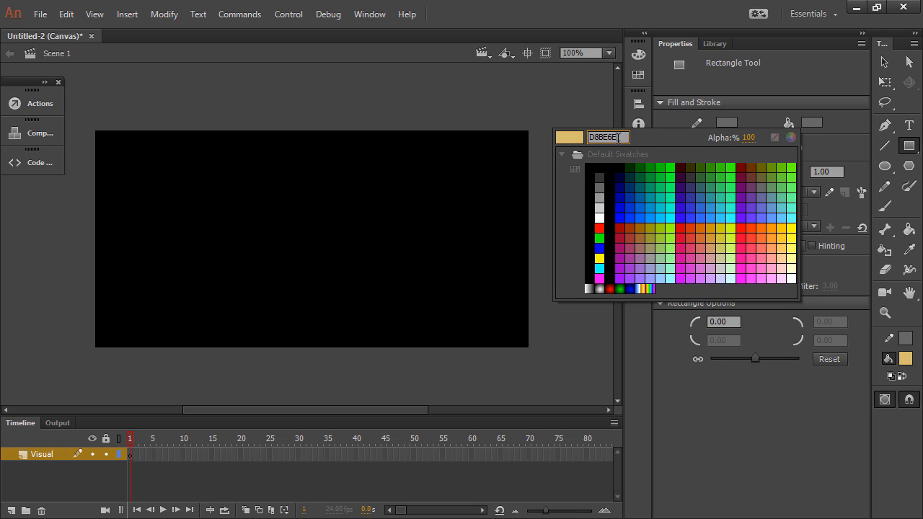
key("Return")
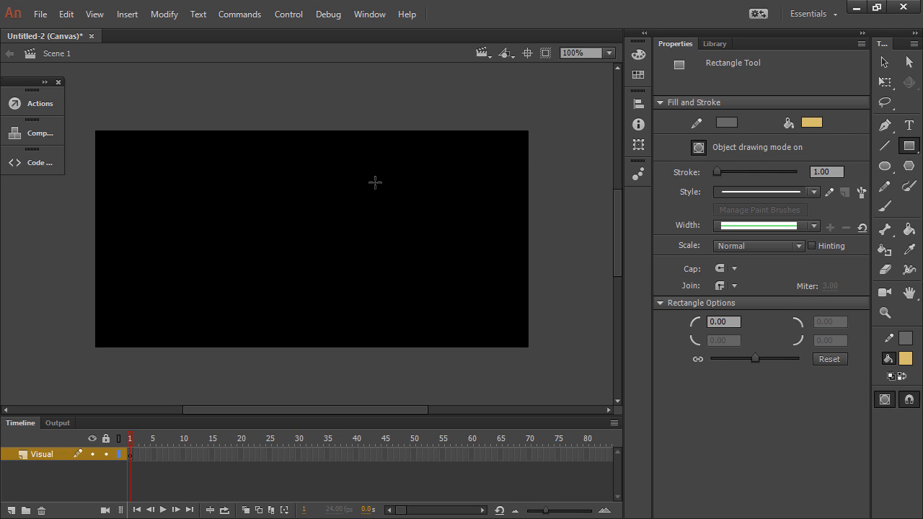
Step: Set the rectangle's stroke colour to #002A00 and its stroke size to 20
key("alt+Tab")
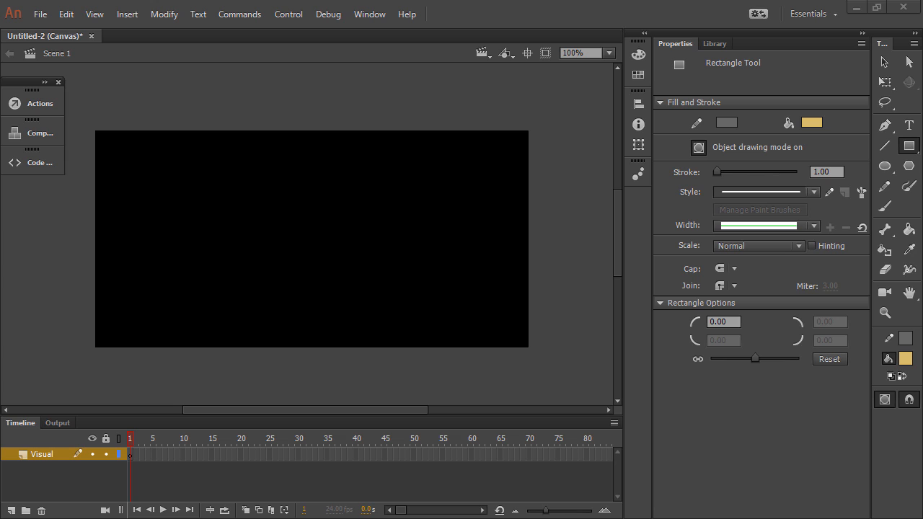
left_click(727, 122)
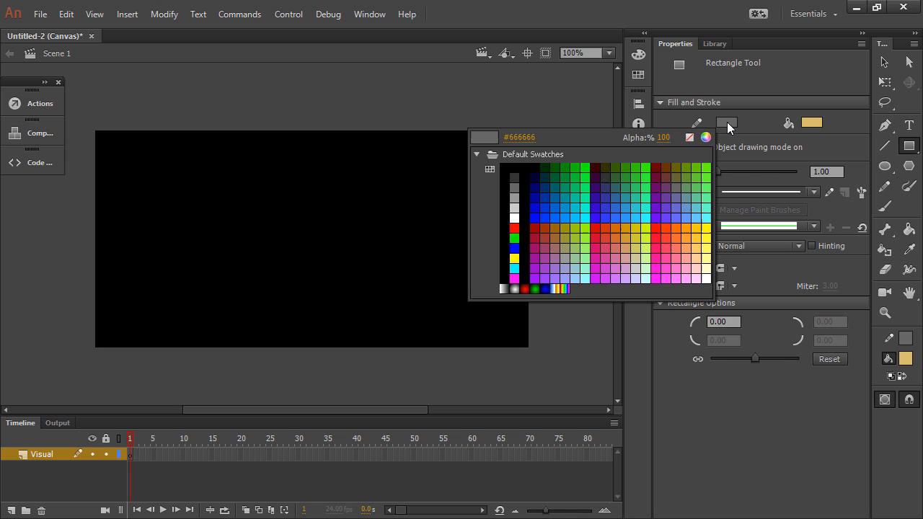
left_click(529, 137)
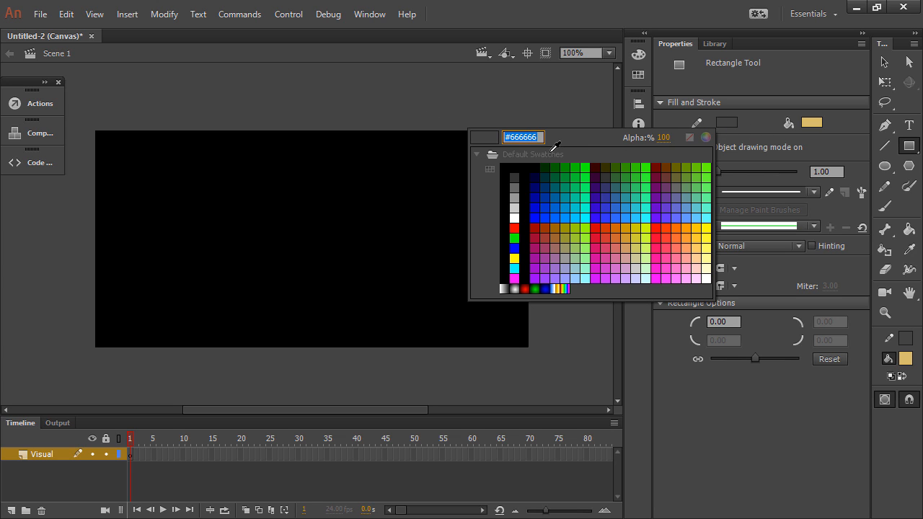
type("#002A00")
key("Return")
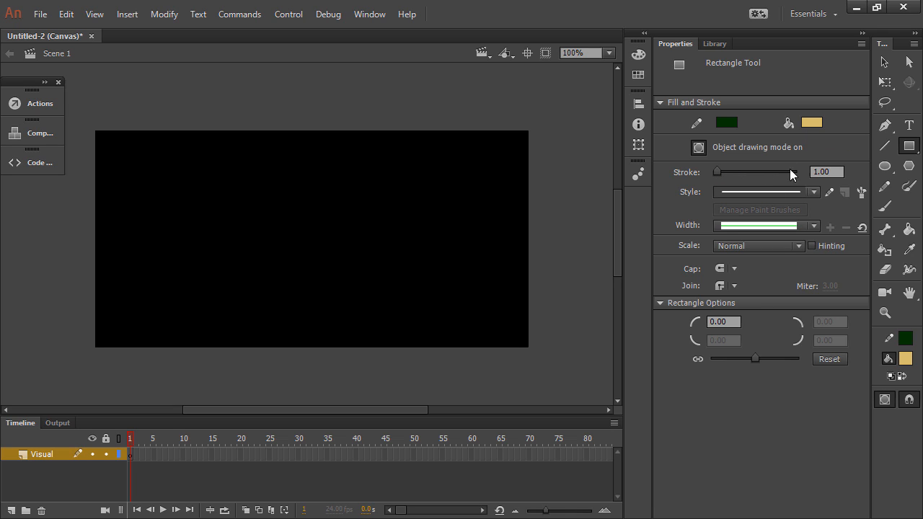
left_click(822, 171)
type("20")
Step: Turn on snapping to the grid and snapping to pixels
left_click(95, 16)
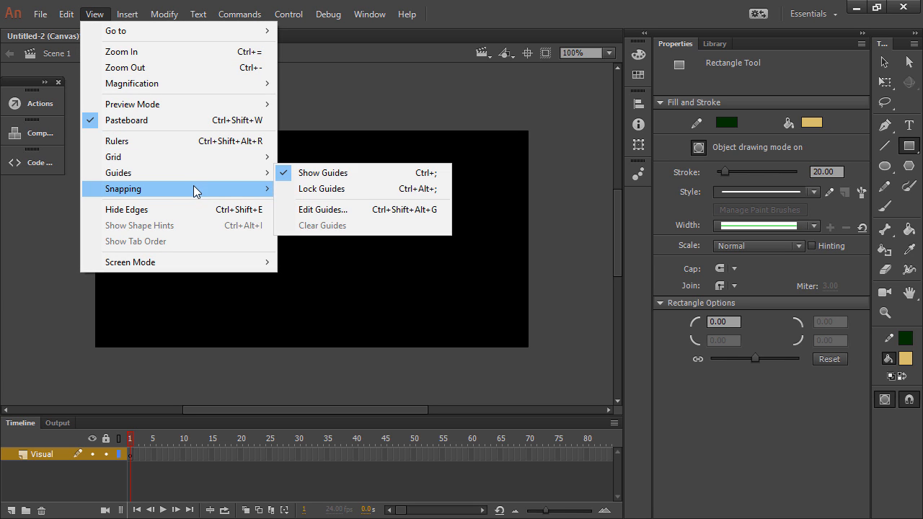
mouse_move(200, 191)
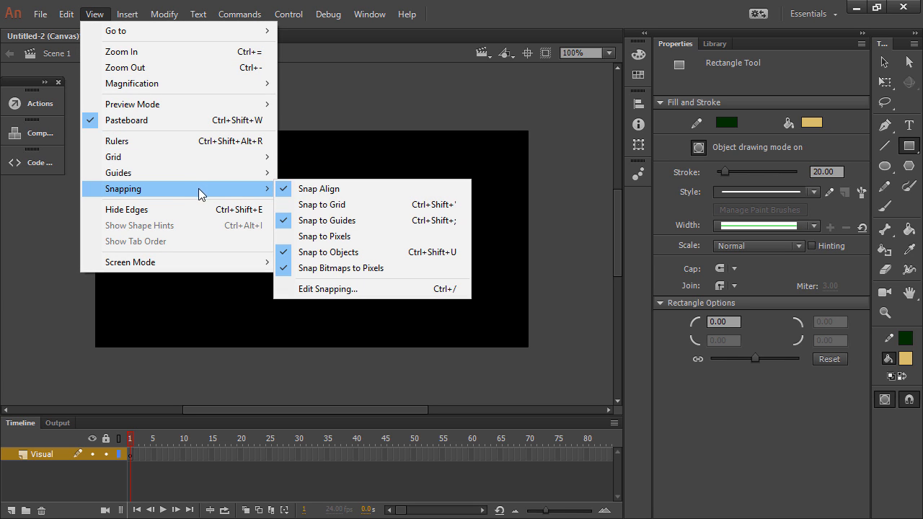
left_click(315, 208)
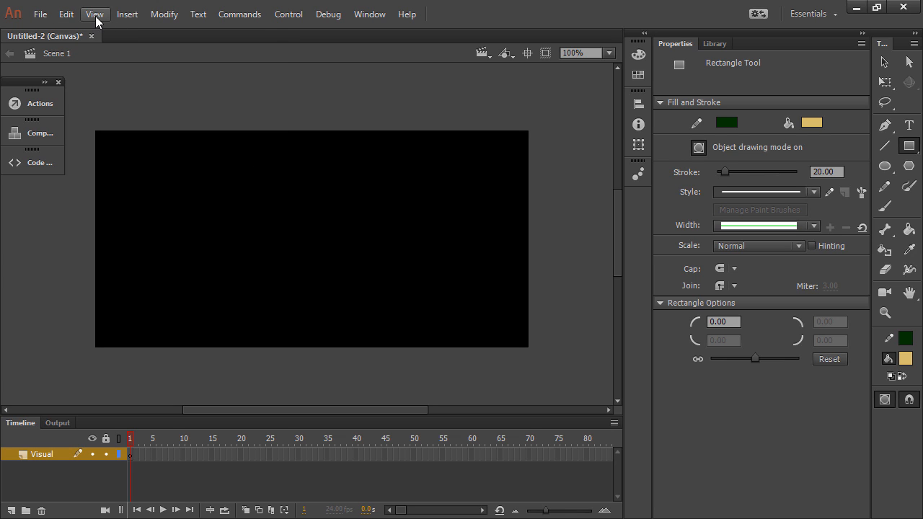
left_click(94, 16)
mouse_move(153, 177)
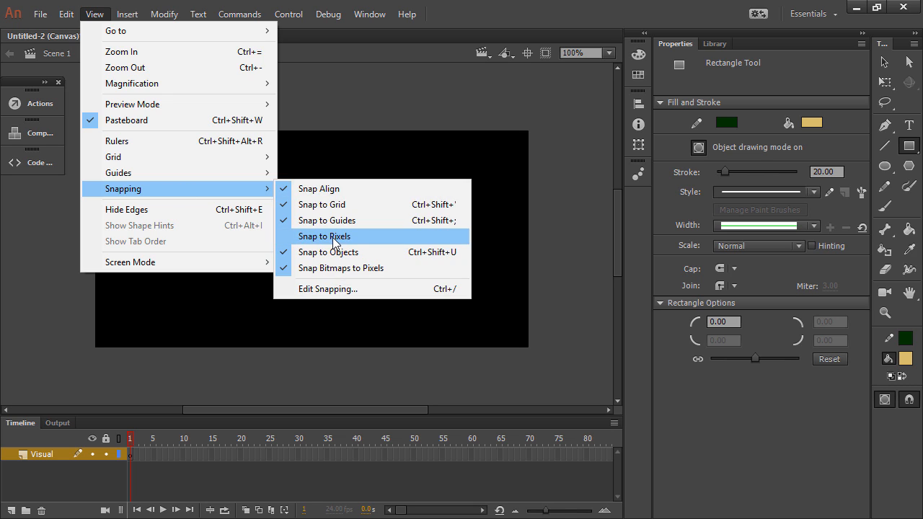
left_click(334, 240)
Step: Draw a 600 by 300 px rectangle at X 0, Y 0 covering the whole stage, and check its position and size
mouse_move(96, 130)
left_mouse_down()
mouse_move(162, 173)
mouse_move(241, 197)
mouse_move(459, 302)
mouse_move(526, 347)
left_mouse_up()
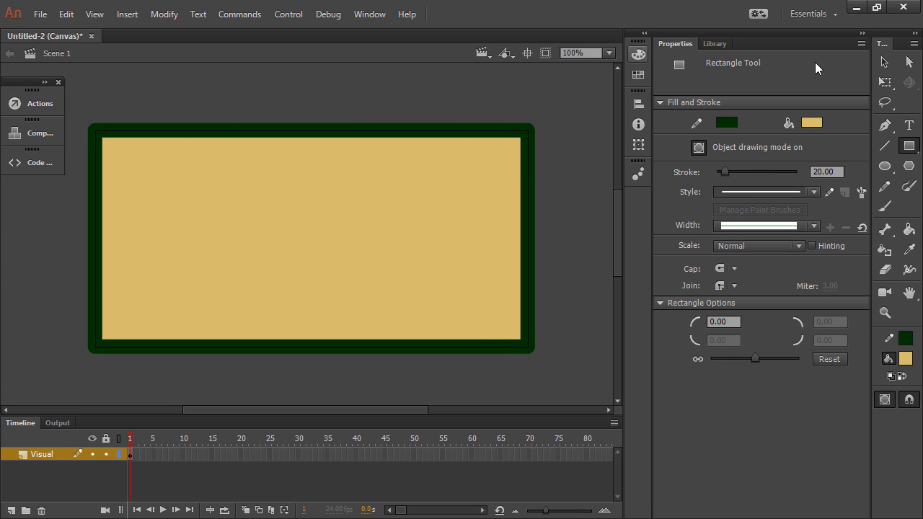
left_click(885, 62)
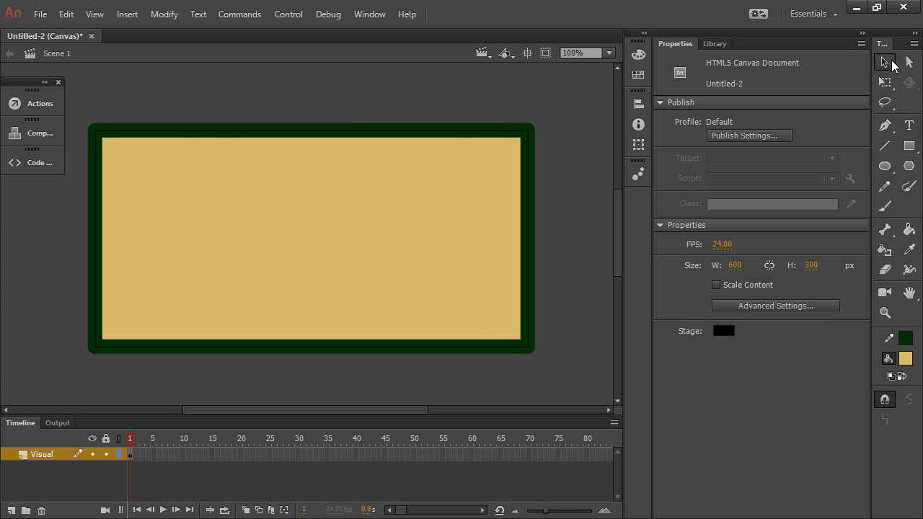
left_click(284, 178)
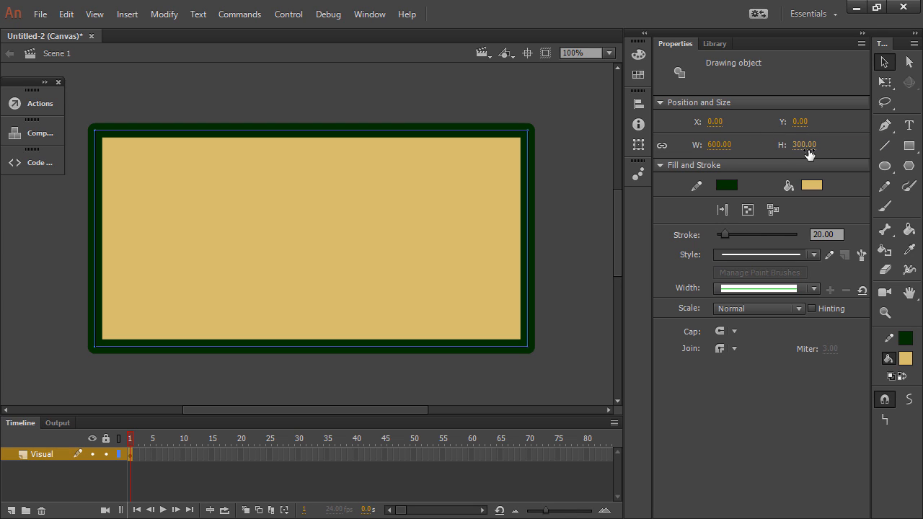
left_click(583, 166)
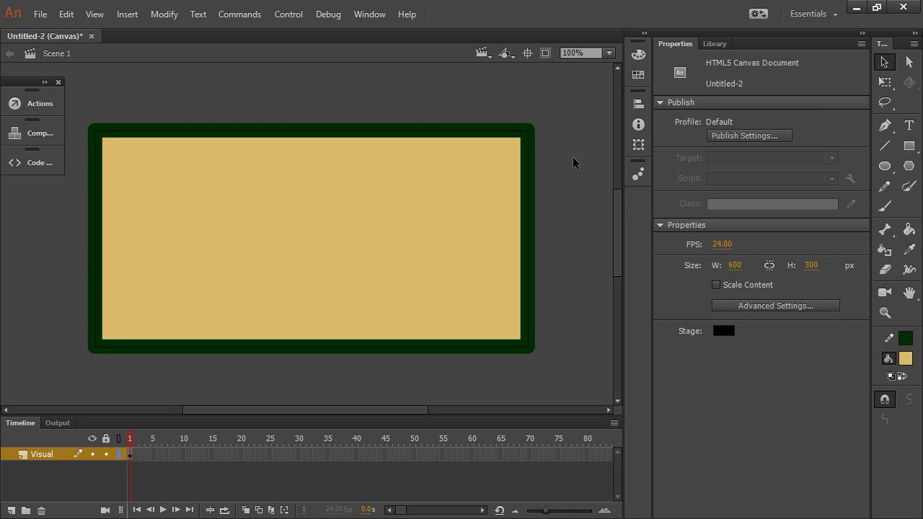
Step: Apply the Paintbrush - Wide brush from the Brush Library's Artistic PaintBrush set to the rectangle's stroke, and close the library
left_click(357, 148)
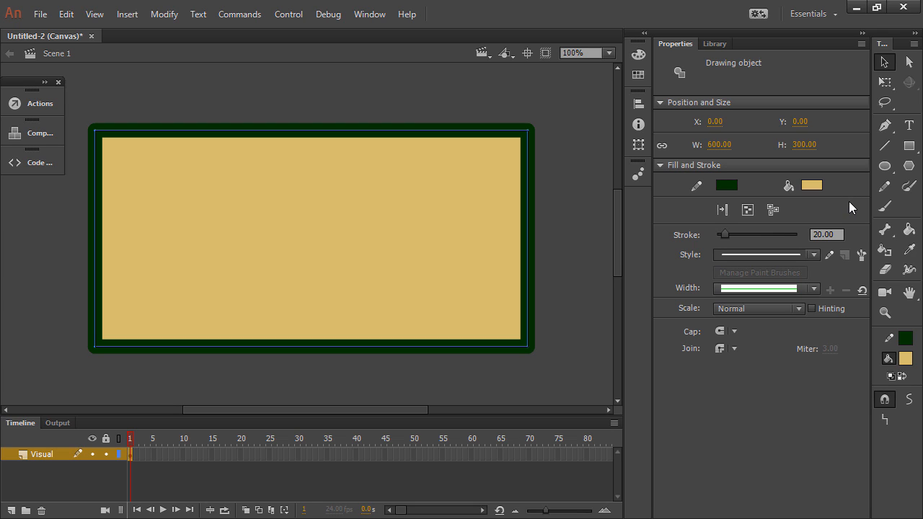
left_click(813, 254)
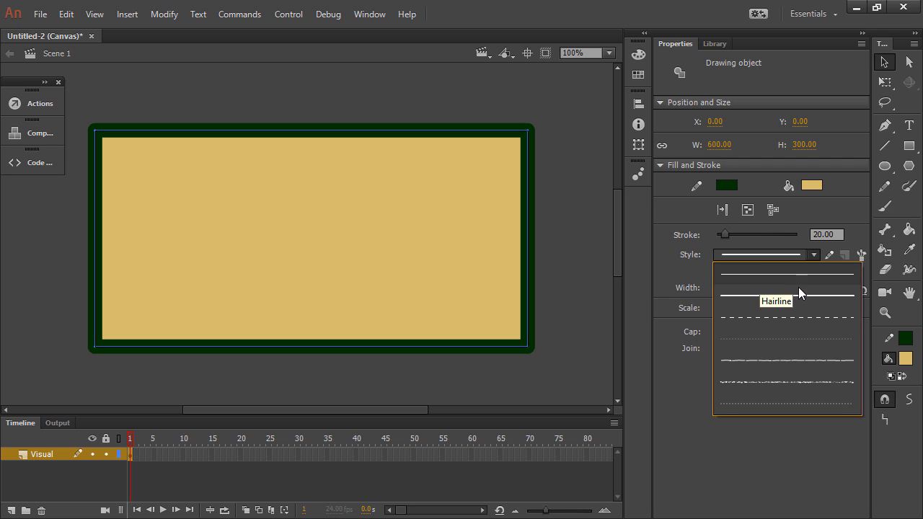
left_click(851, 210)
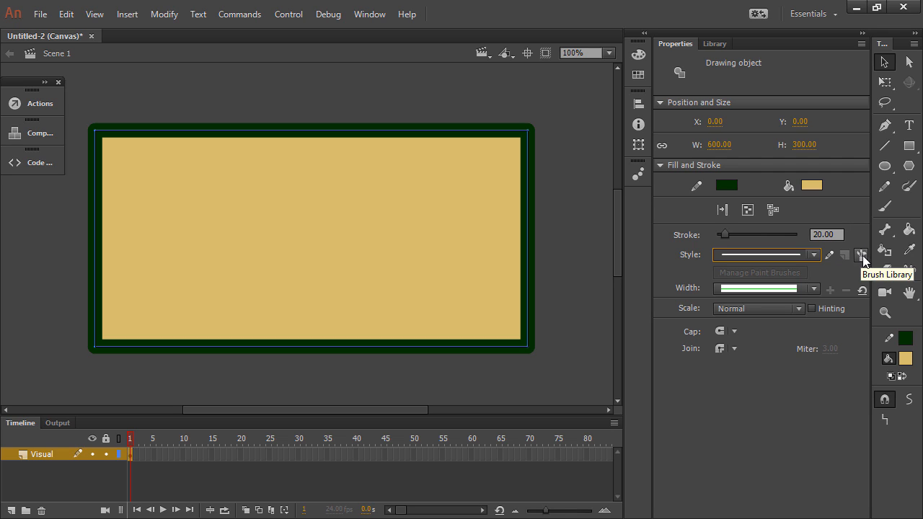
left_click(864, 257)
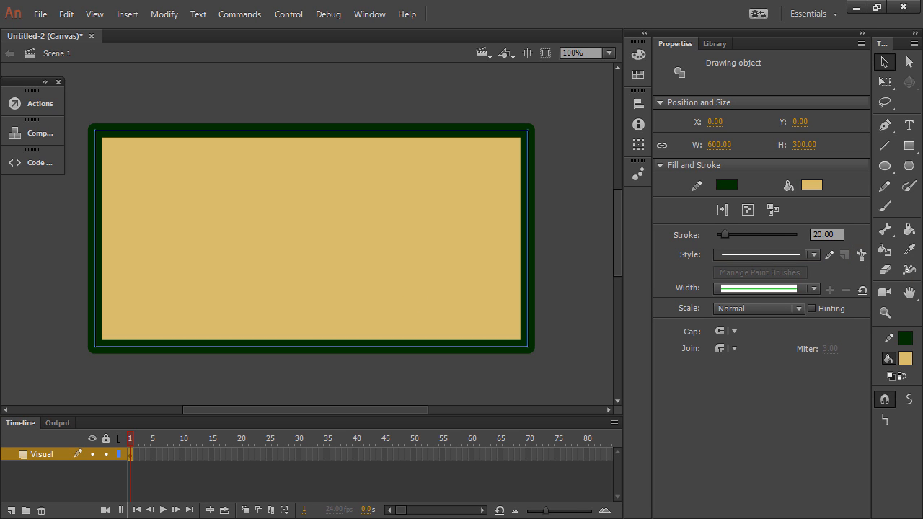
left_click_drag(732, 143, 420, 89)
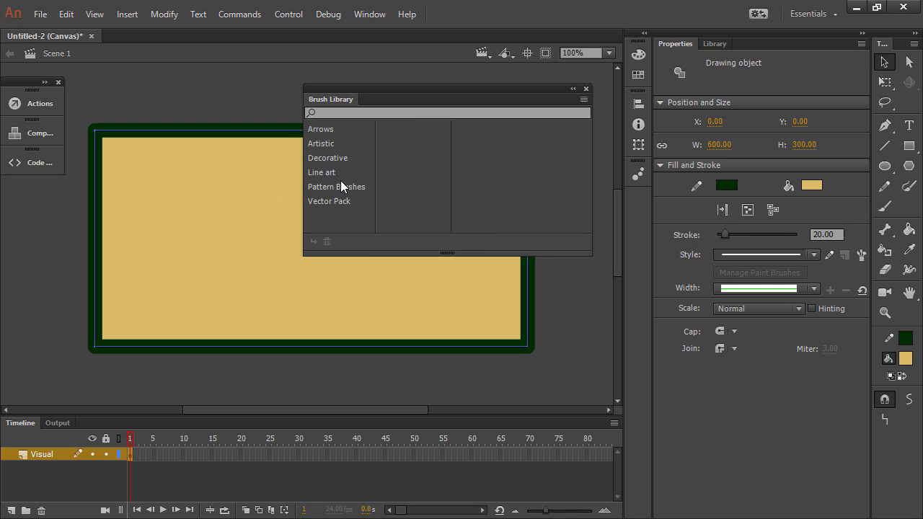
left_click(323, 142)
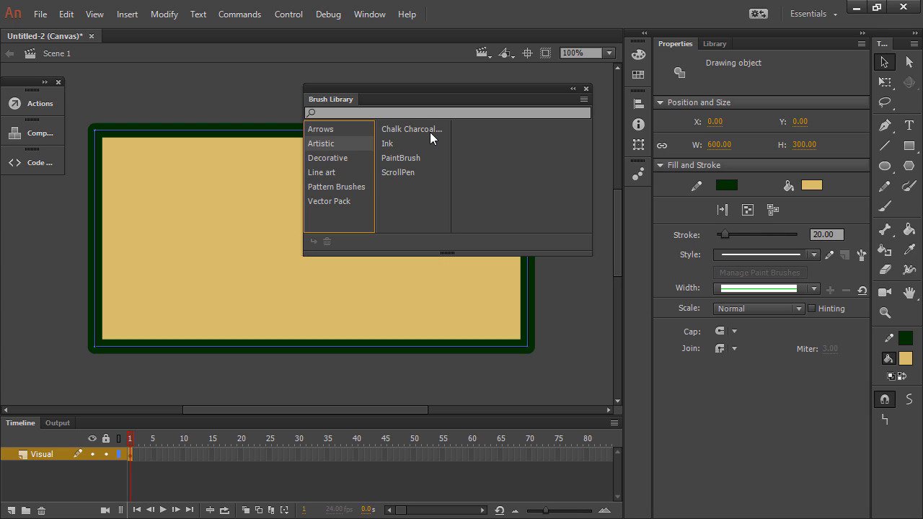
left_click(403, 158)
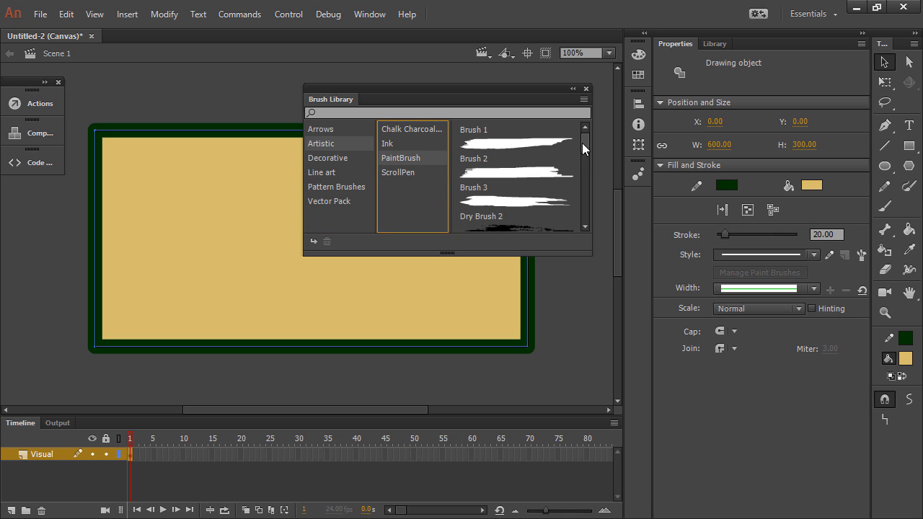
left_click_drag(584, 141, 582, 206)
left_click(503, 167)
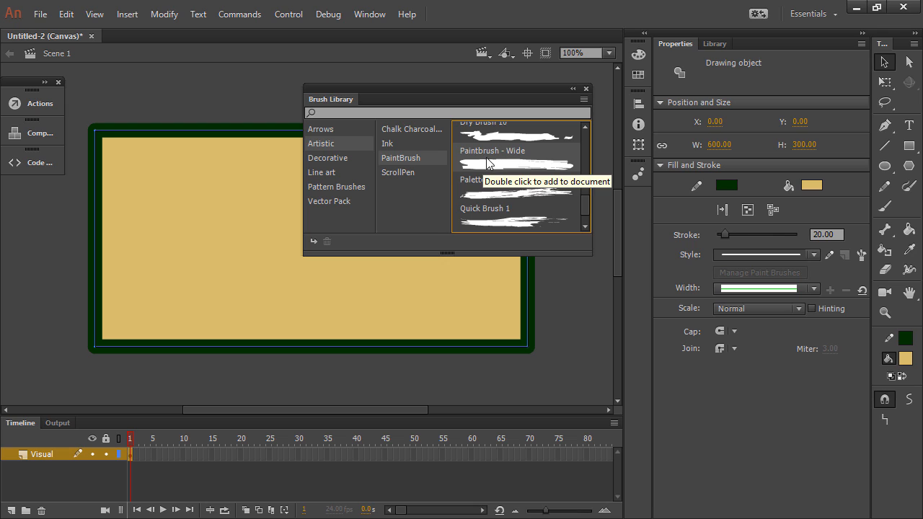
double_click(492, 166)
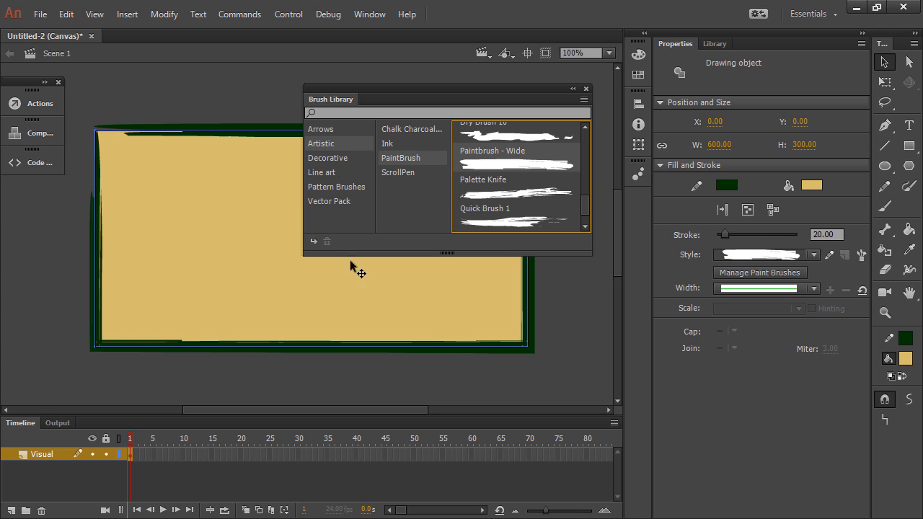
left_click(587, 89)
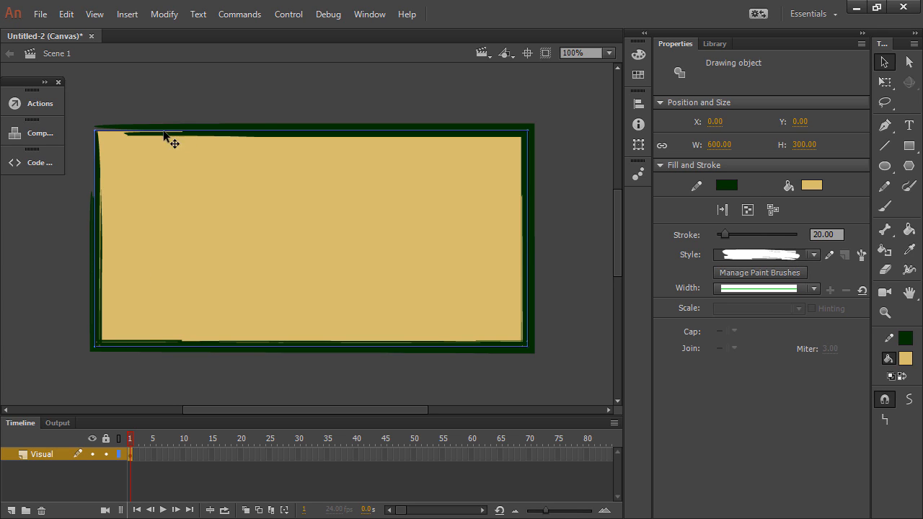
Step: Edit the rectangle's Paintbrush - Wide brush to stretch between guides from about 17.65% to 87.86%, updating existing strokes
left_click(219, 98)
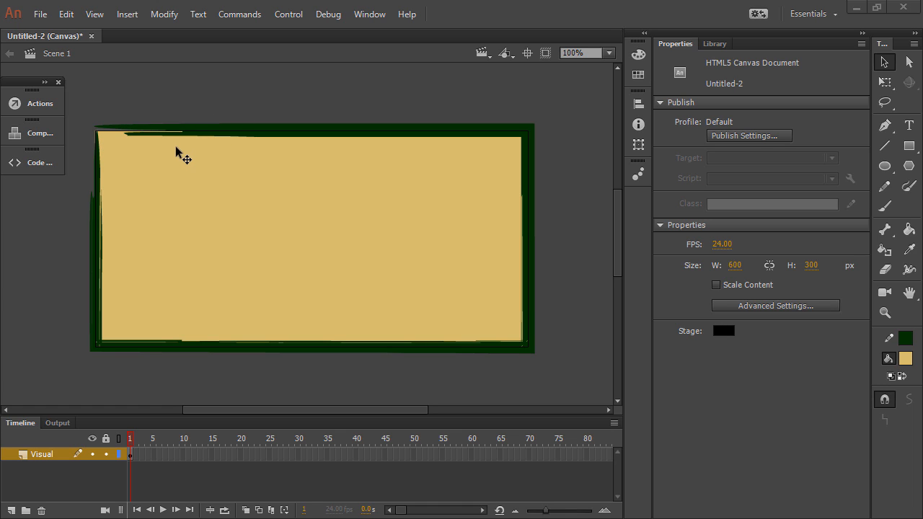
left_click(374, 139)
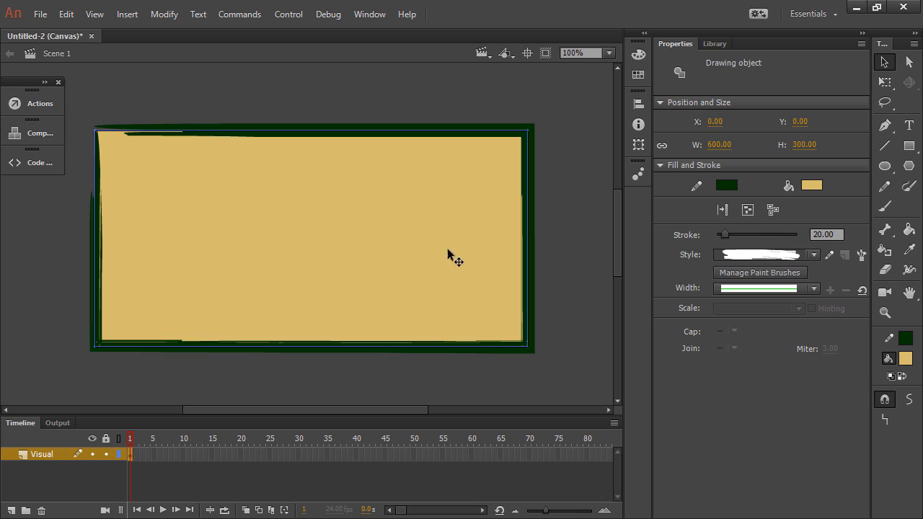
left_click(829, 258)
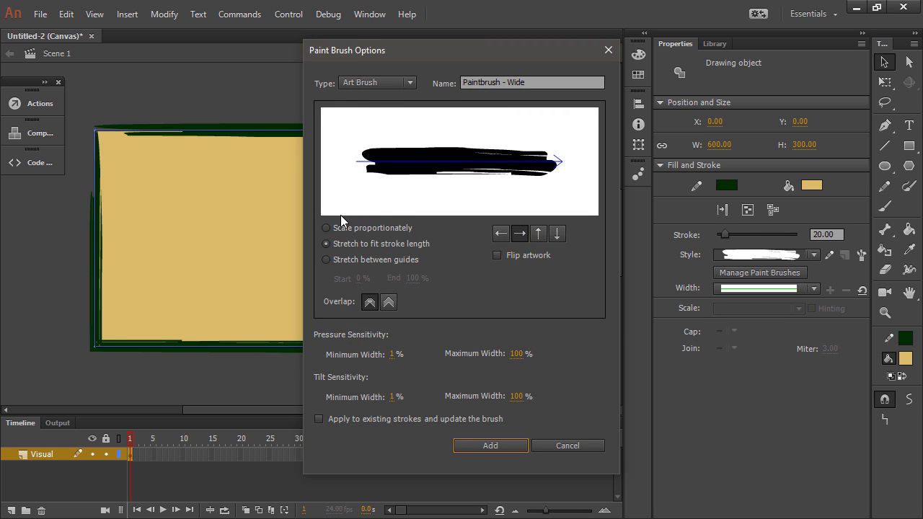
left_click(340, 259)
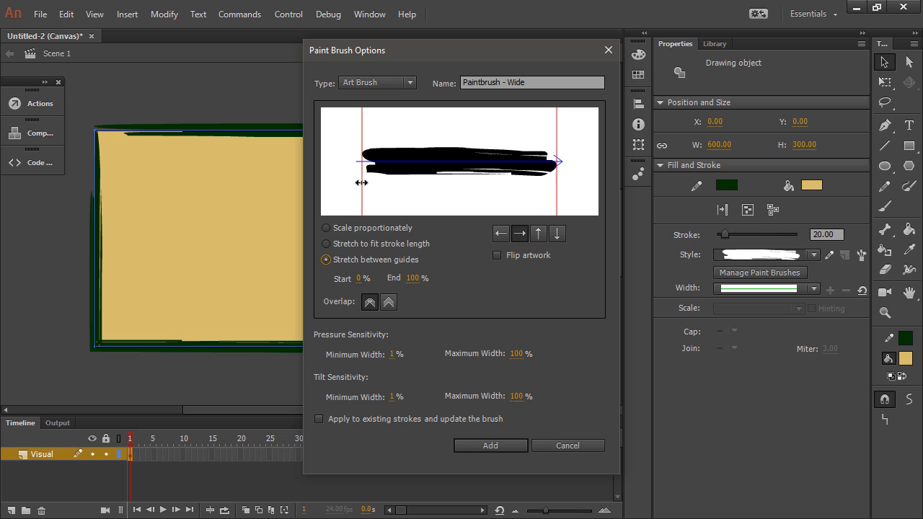
left_click_drag(361, 183, 373, 182)
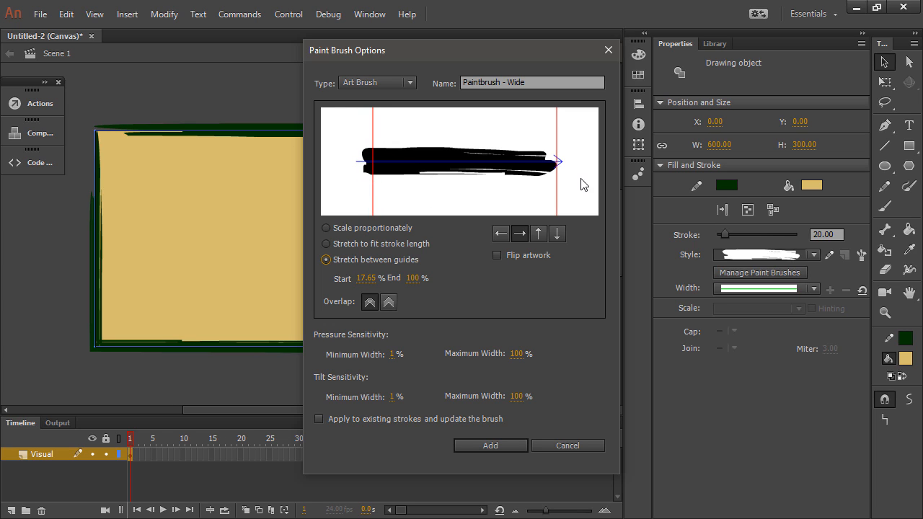
left_click_drag(557, 185, 548, 184)
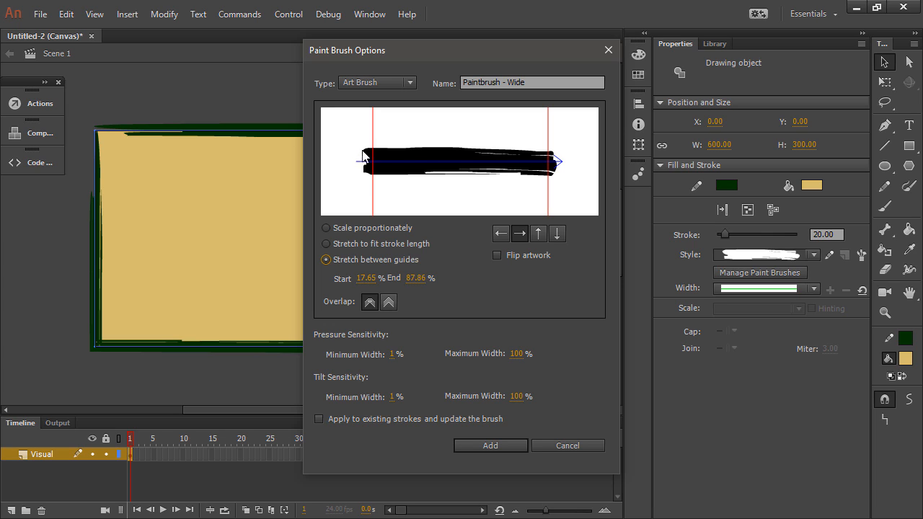
left_click(318, 421)
left_click(480, 444)
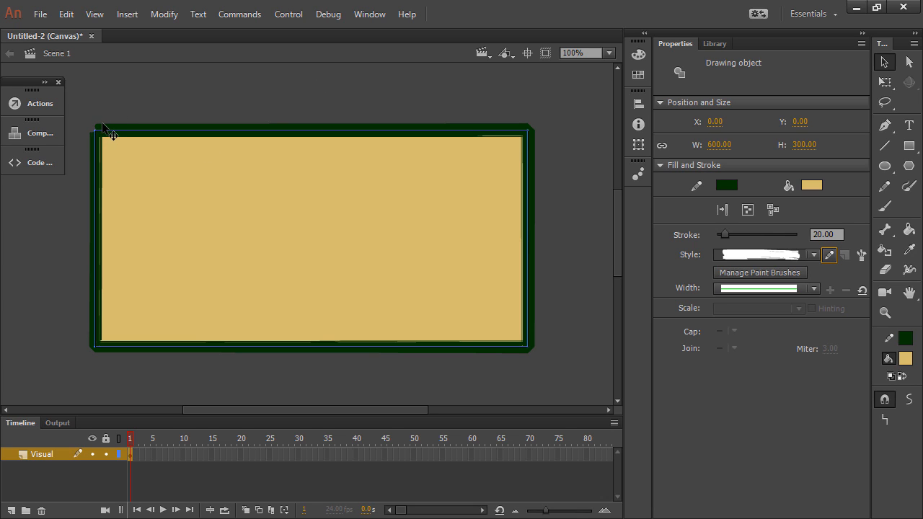
Step: Clip the content outside the stage and save the document as demo.fla
left_click(554, 145)
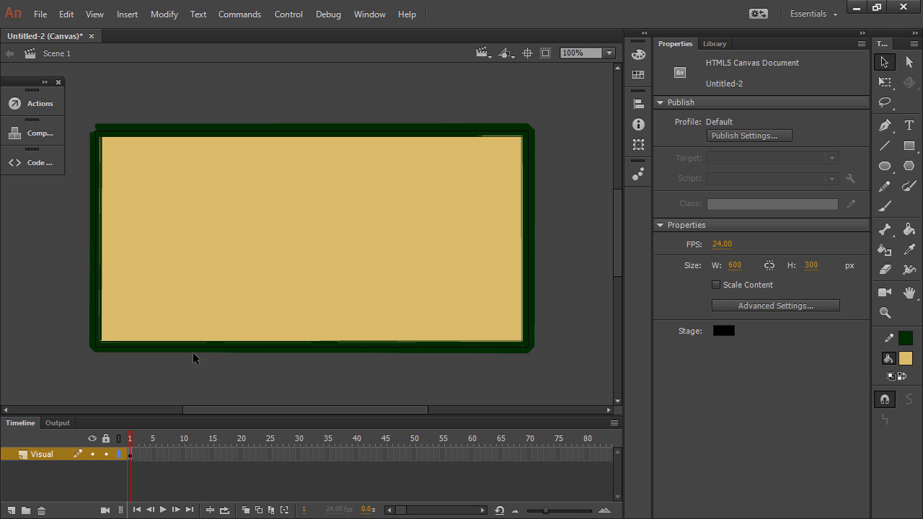
left_click(545, 54)
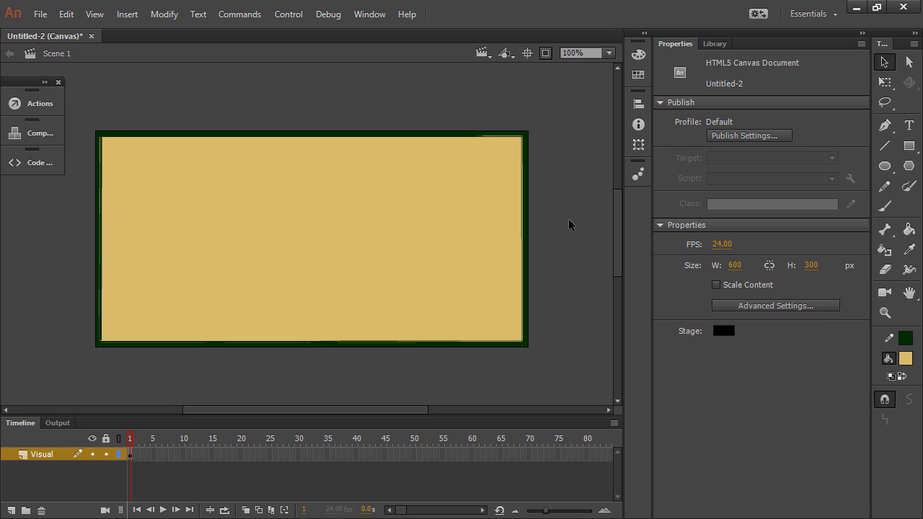
key("ctrl+s")
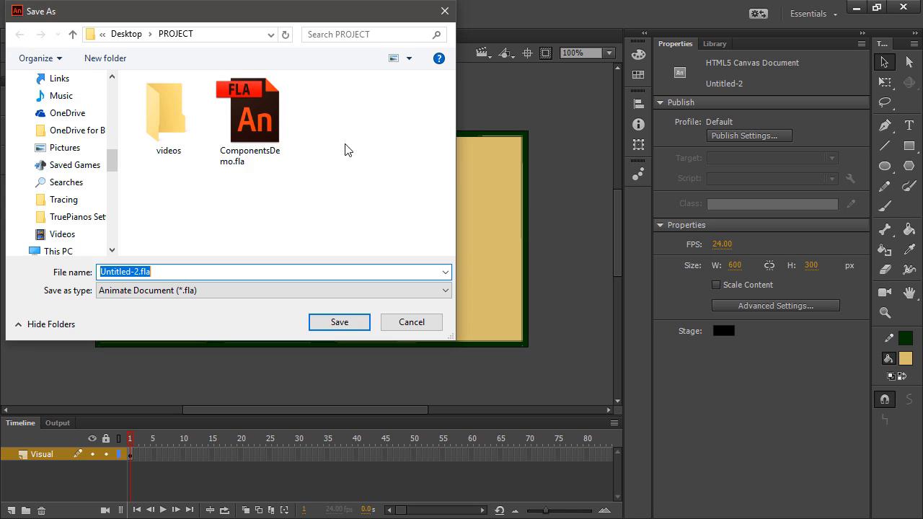
left_click_drag(257, 20, 0, 61)
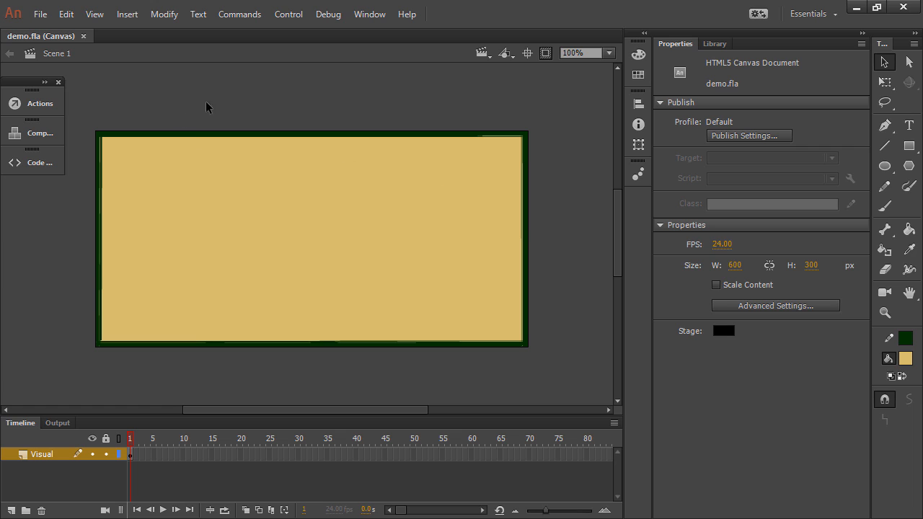
Step: Add a Video component to the stage and move it to about X 63, Y 44
left_click(27, 138)
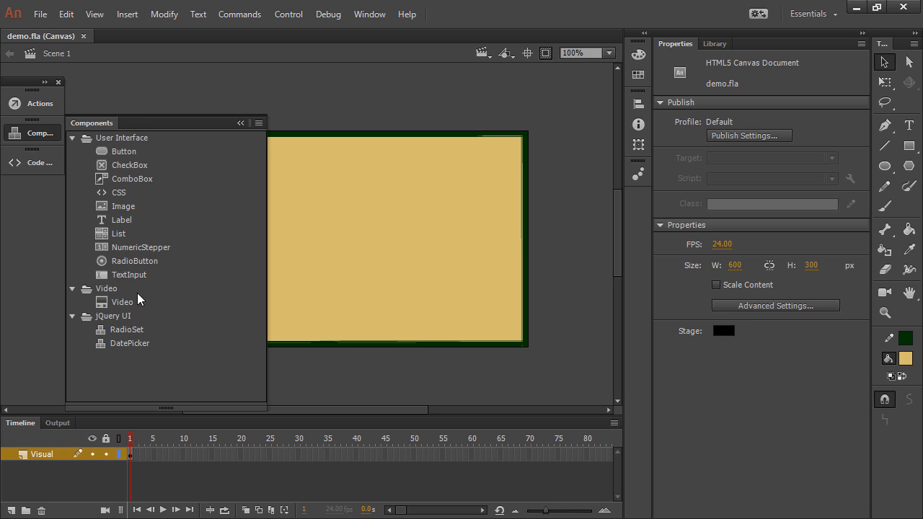
left_click(118, 303)
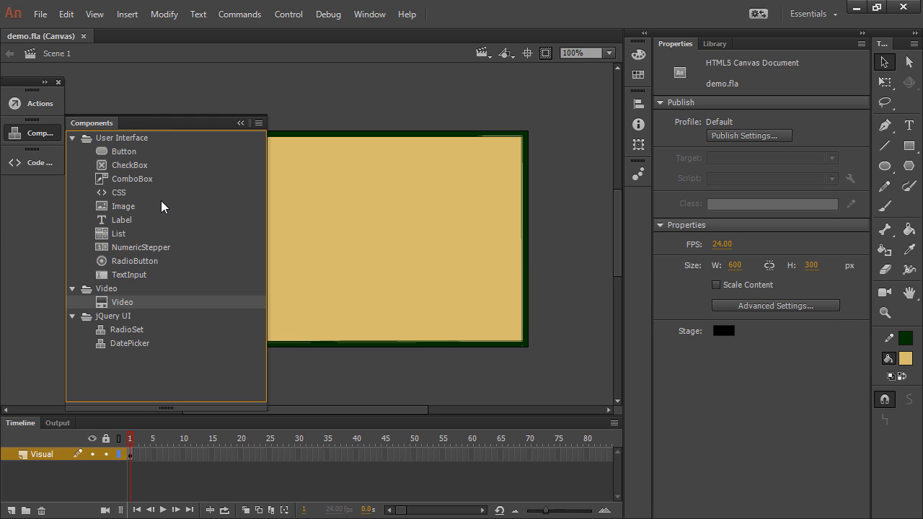
left_click(122, 193)
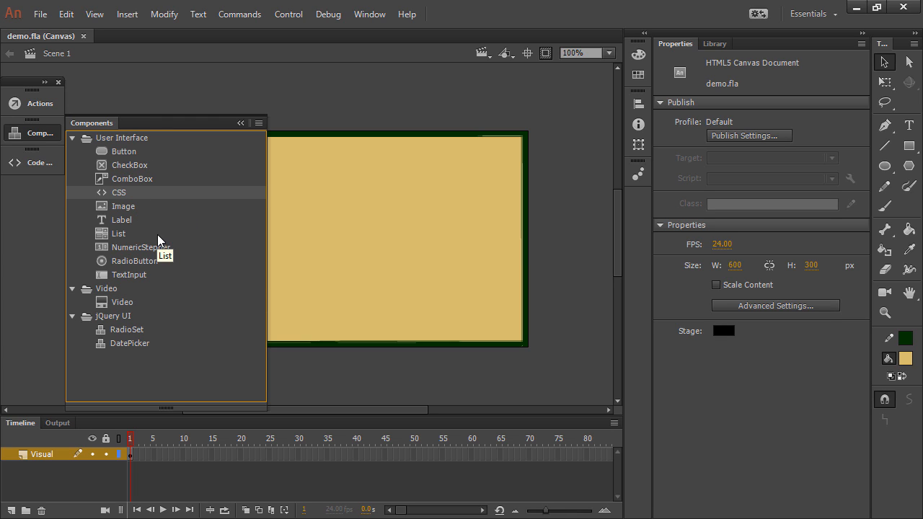
left_click(130, 207)
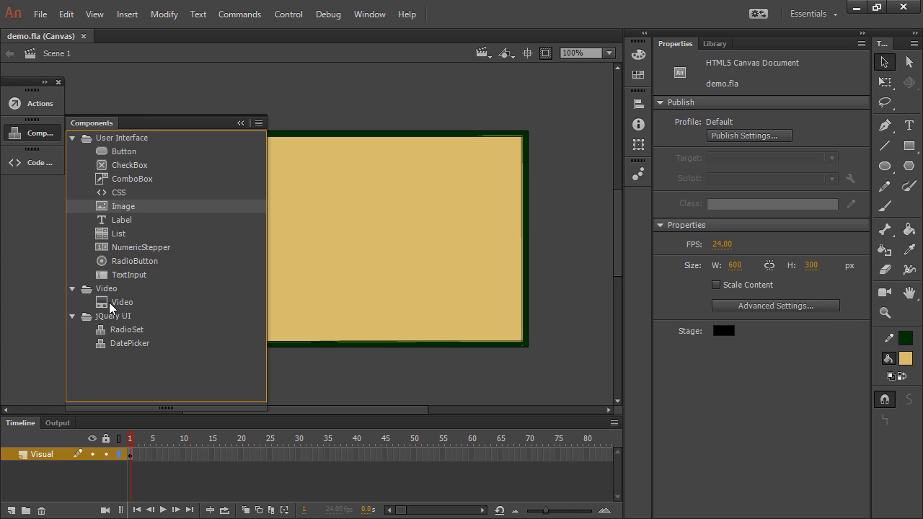
left_click(109, 303)
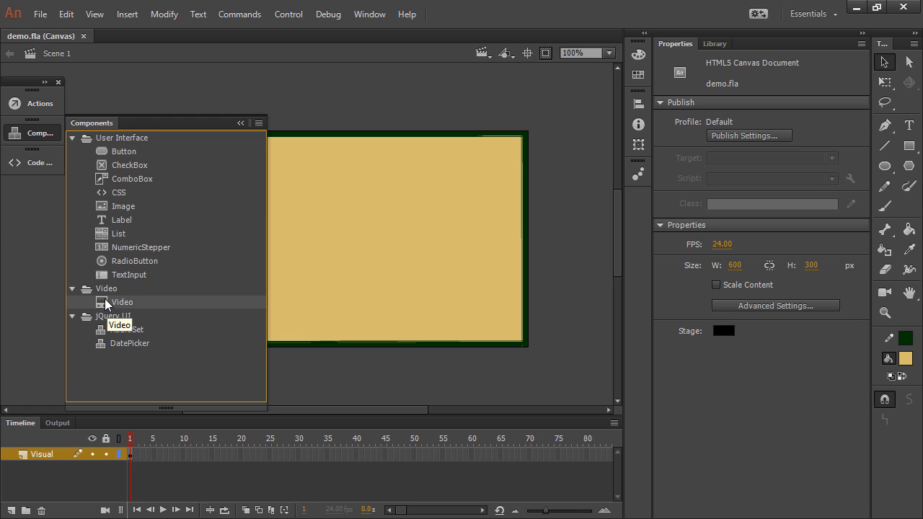
left_click_drag(105, 304, 372, 229)
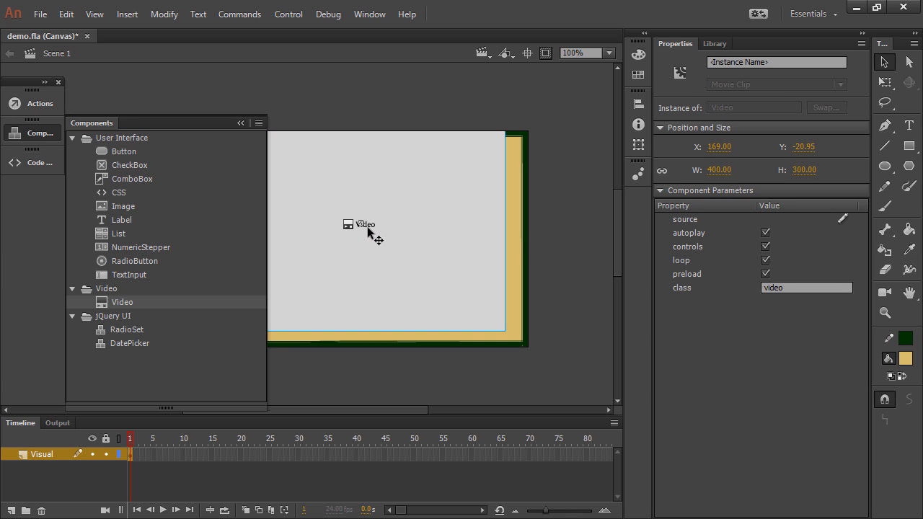
left_click(410, 98)
left_click_drag(387, 156, 309, 218)
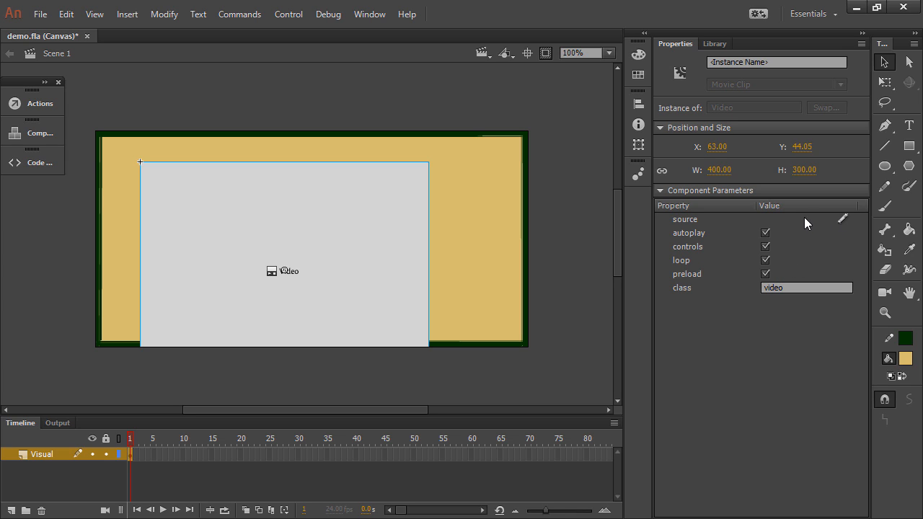
Step: Set the video component's source to video.mp4 from the Dropbox videos folder, matching the source dimensions
left_click(843, 219)
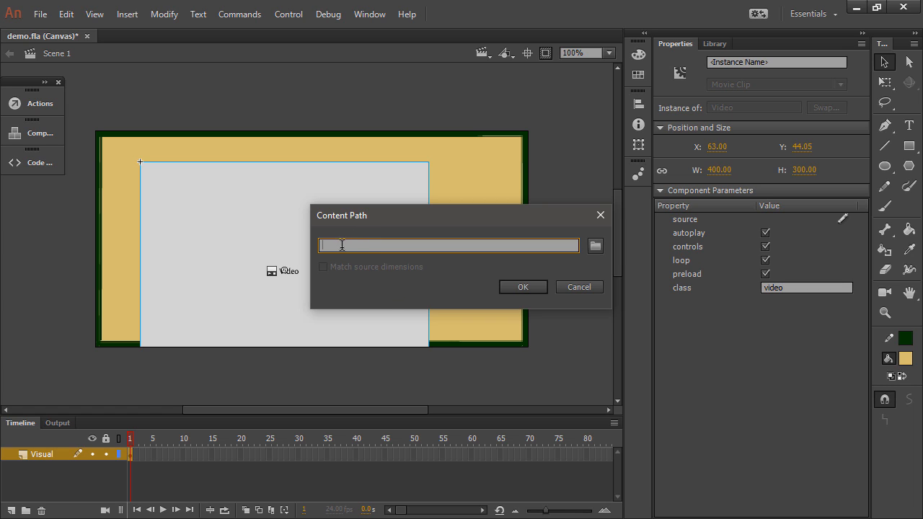
left_click(597, 246)
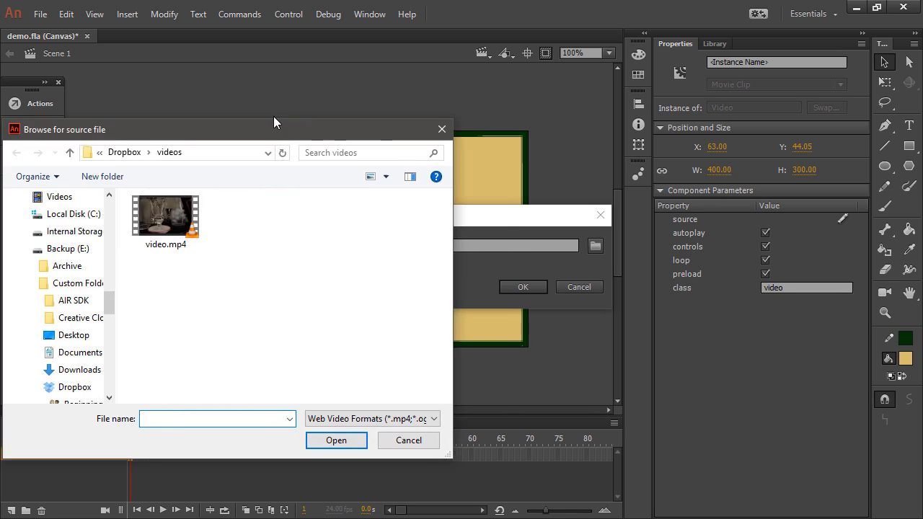
left_click_drag(274, 122, 367, 93)
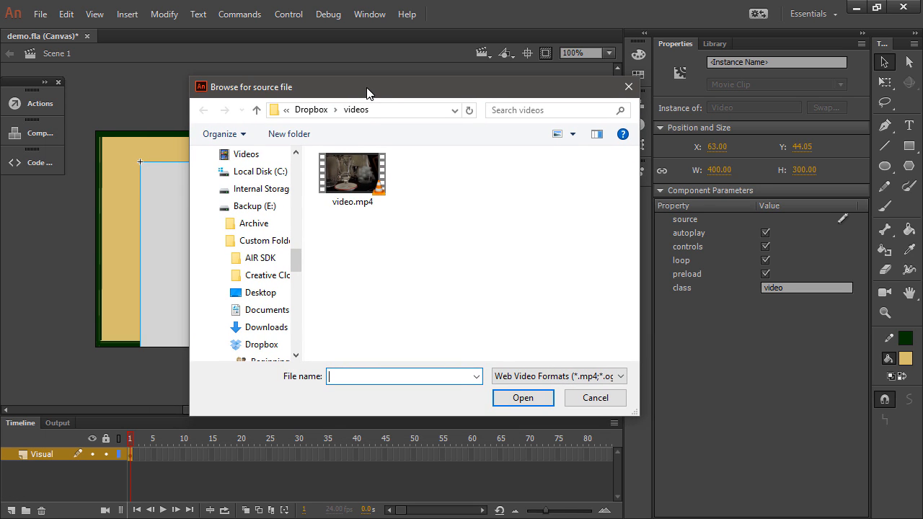
left_click(347, 173)
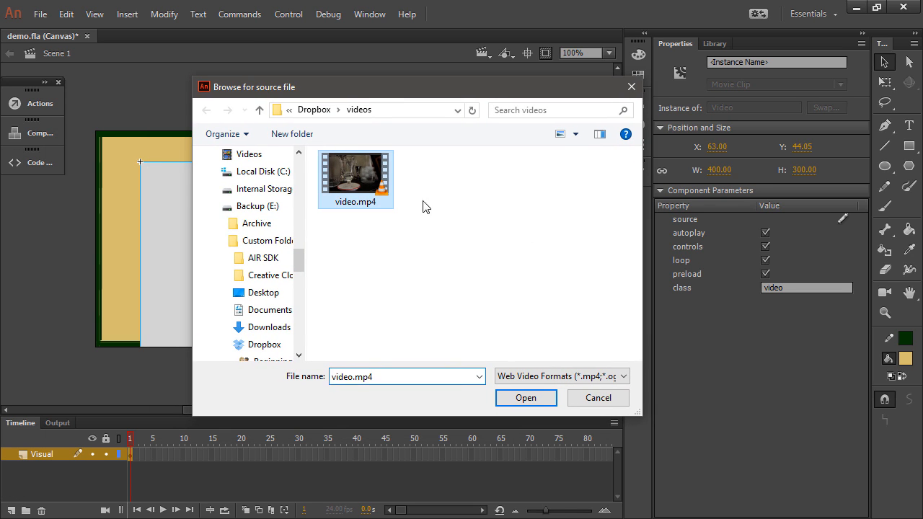
left_click(540, 401)
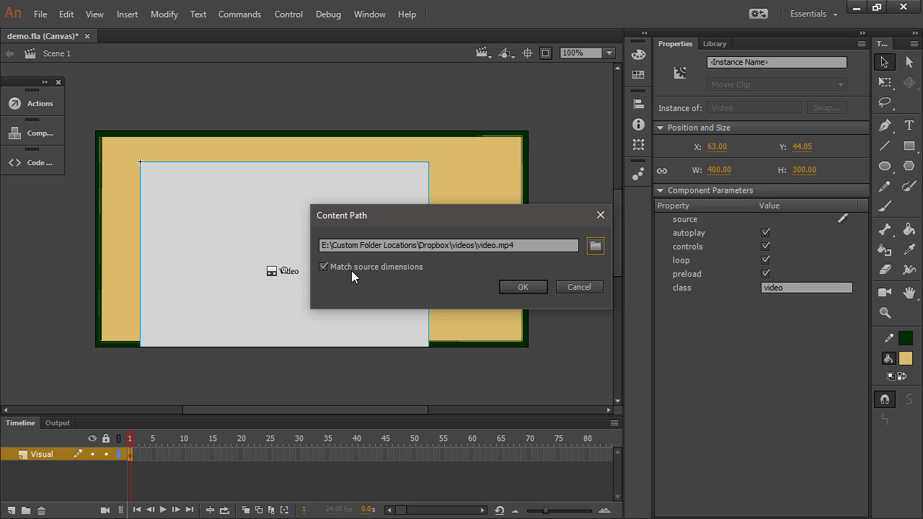
left_click(523, 286)
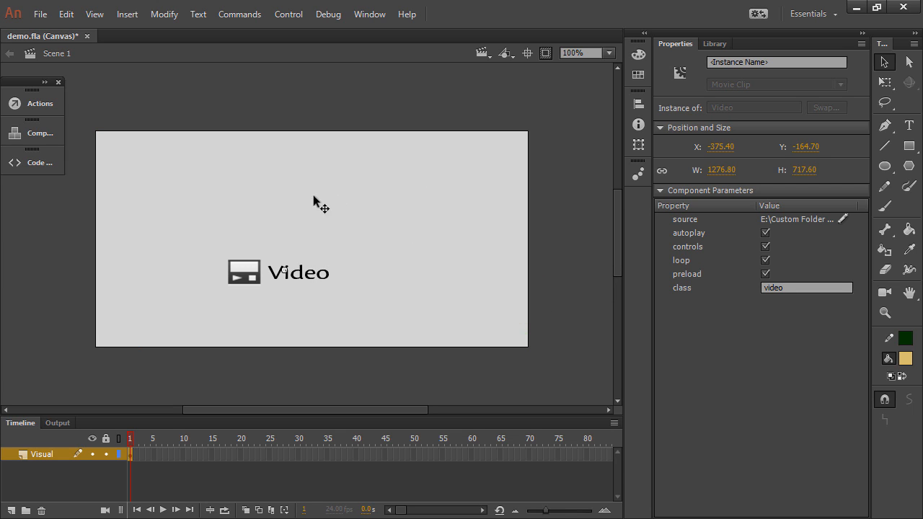
Step: With off-stage content shown, set the video component's width to 300 and move it to about X 25, Y 48
left_click(546, 53)
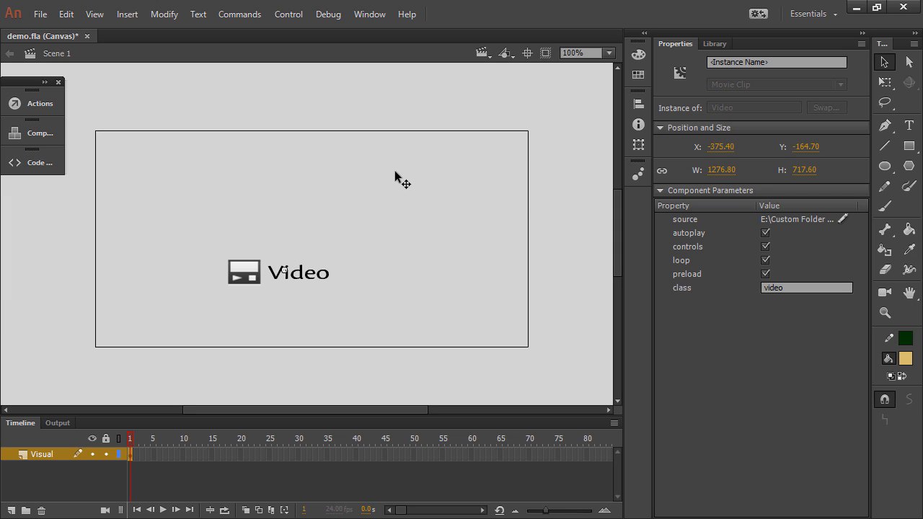
left_click_drag(239, 91, 430, 191)
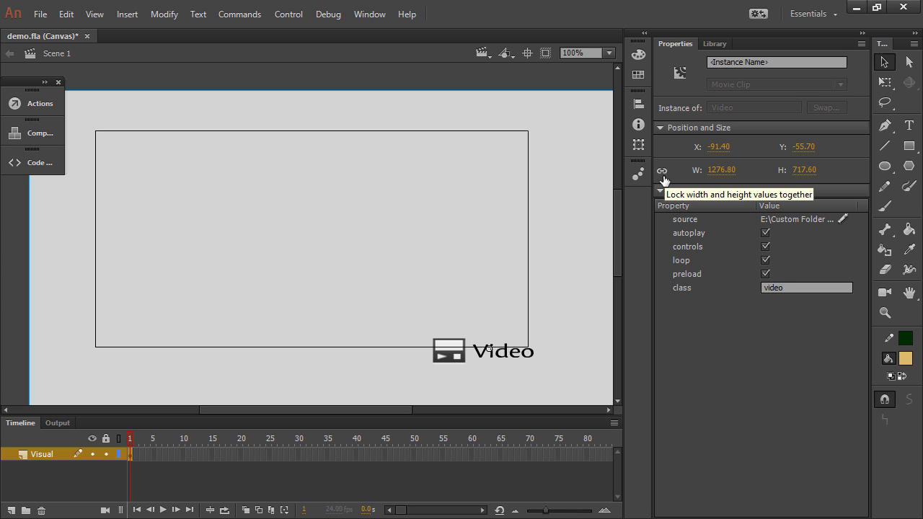
left_click(730, 176)
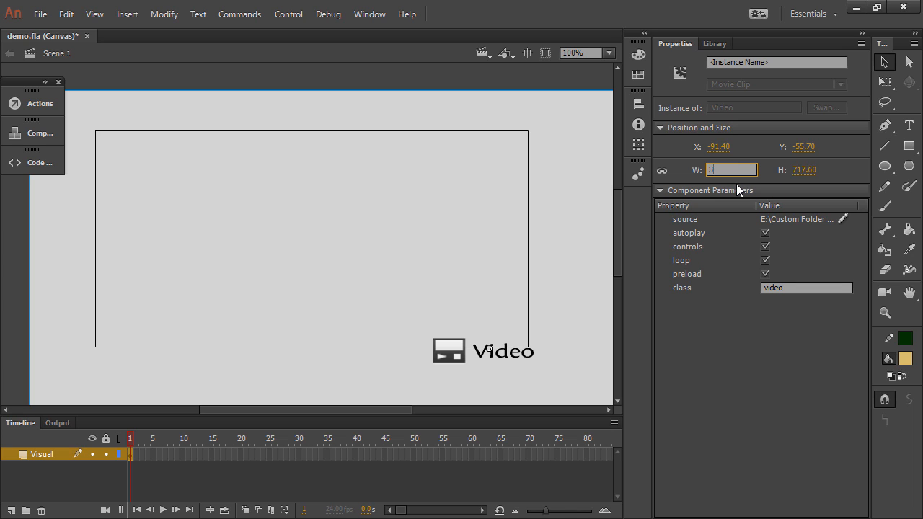
type("300")
key("Return")
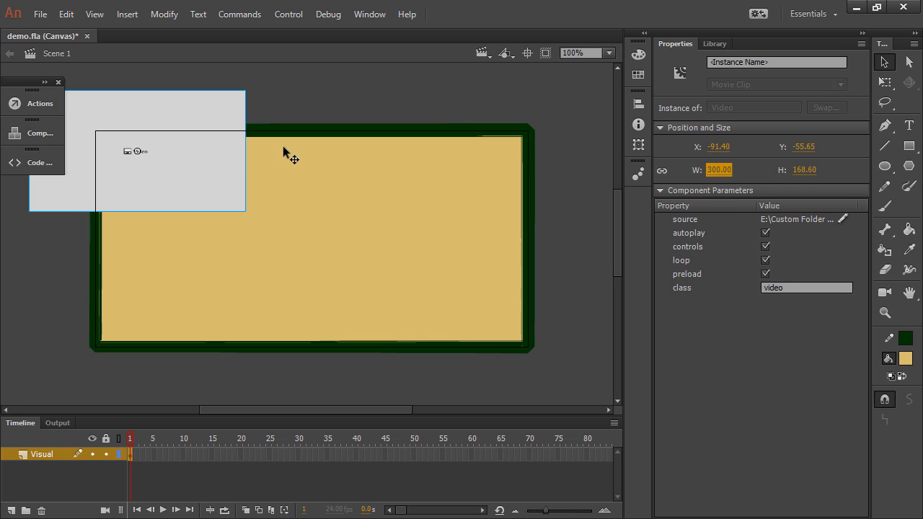
left_click_drag(209, 115, 265, 184)
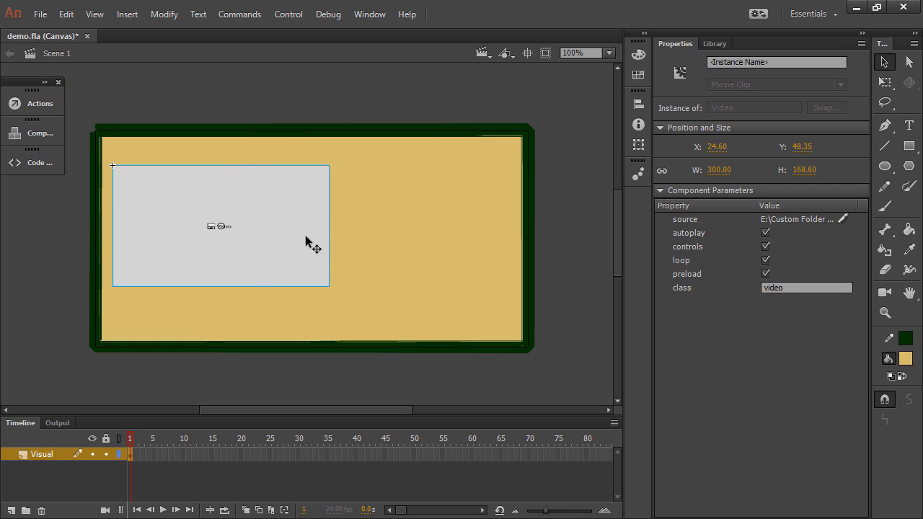
Step: Enlarge the video component to about 385 by 216 px with Free Transform and name its instance myVideo
left_click(886, 81)
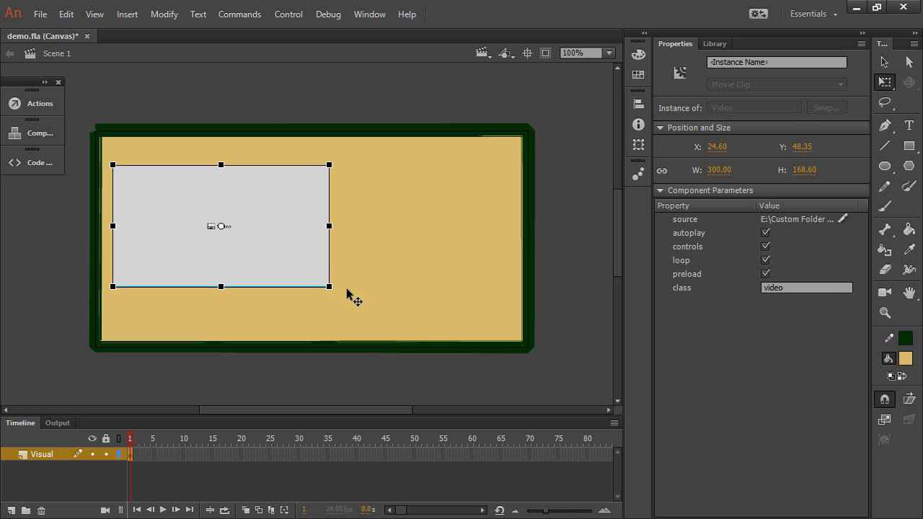
left_click_drag(330, 287, 393, 330)
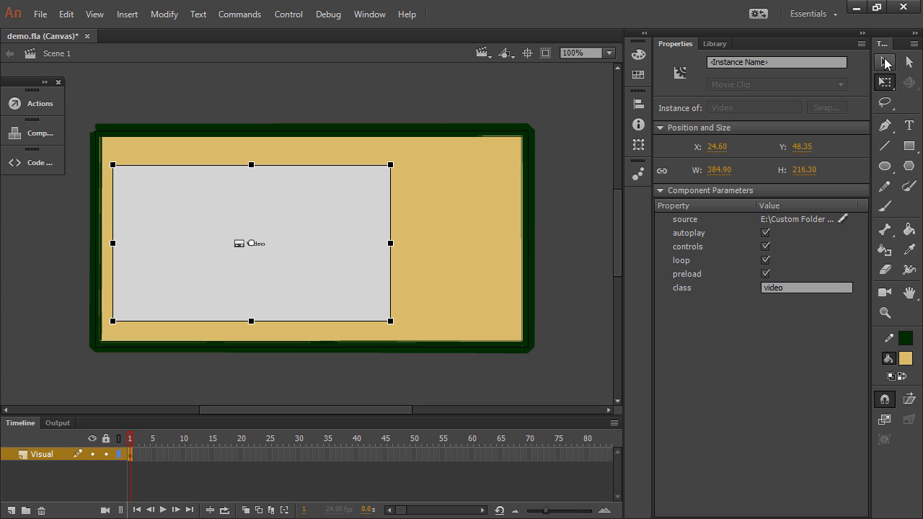
left_click(778, 63)
left_click(885, 62)
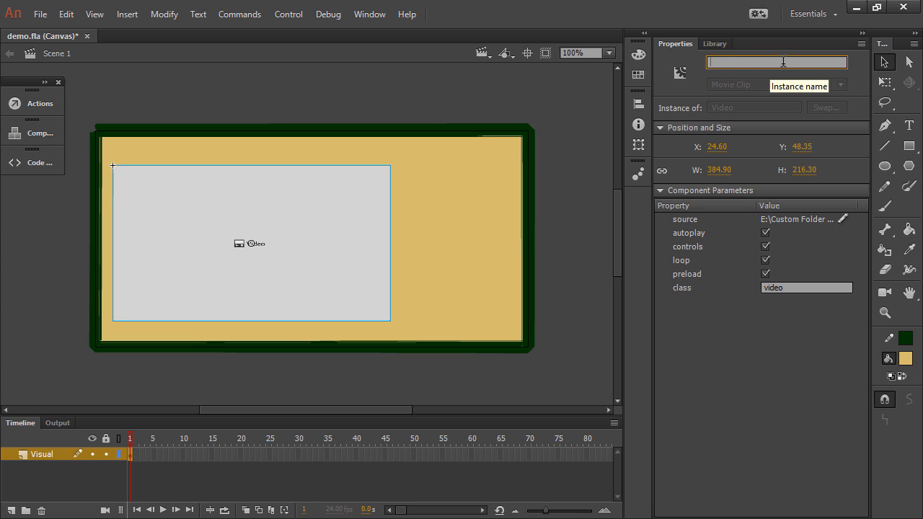
type("myVideo")
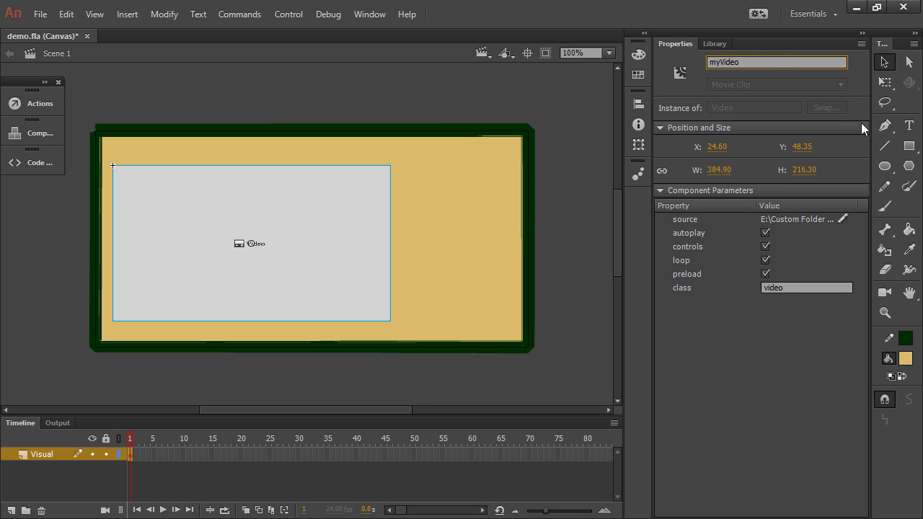
left_click_drag(752, 62, 704, 70)
Step: Align the video component to the left and bottom edges of the stage
left_click_drag(261, 209, 240, 238)
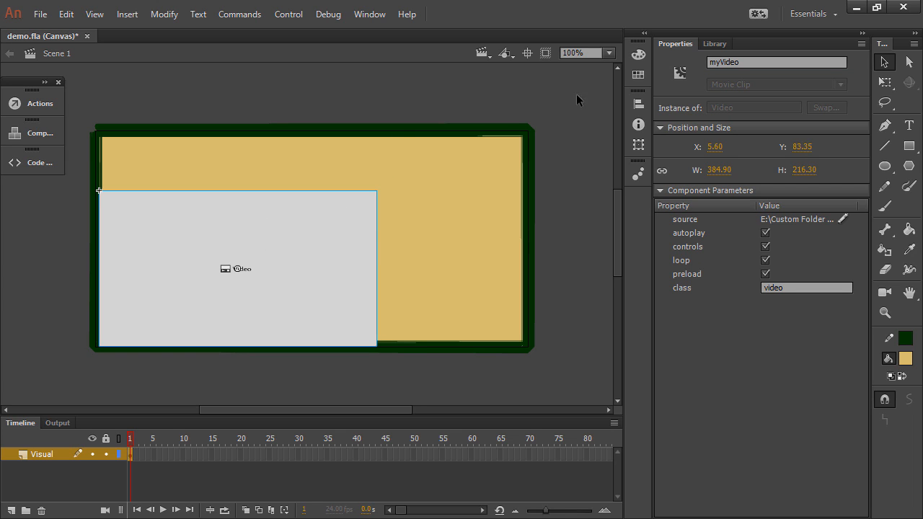
left_click(639, 103)
left_click(491, 130)
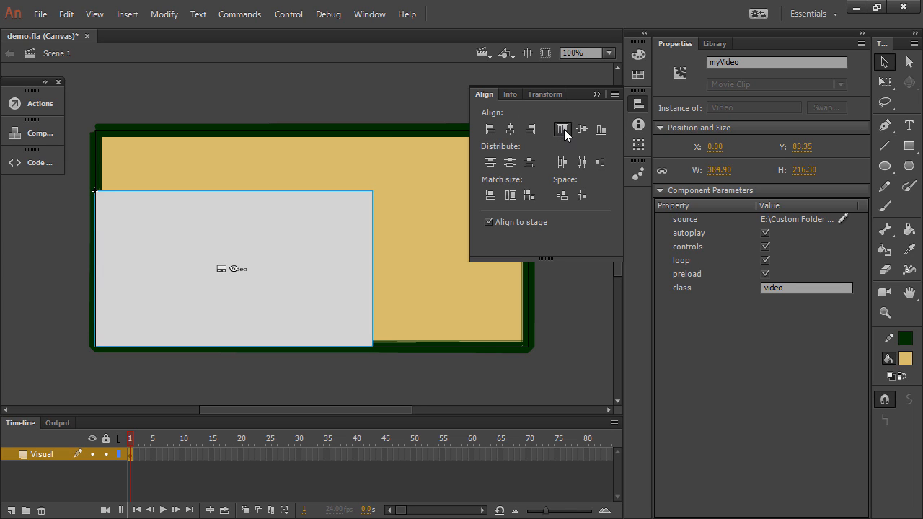
left_click(562, 130)
left_click(602, 129)
left_click(264, 248)
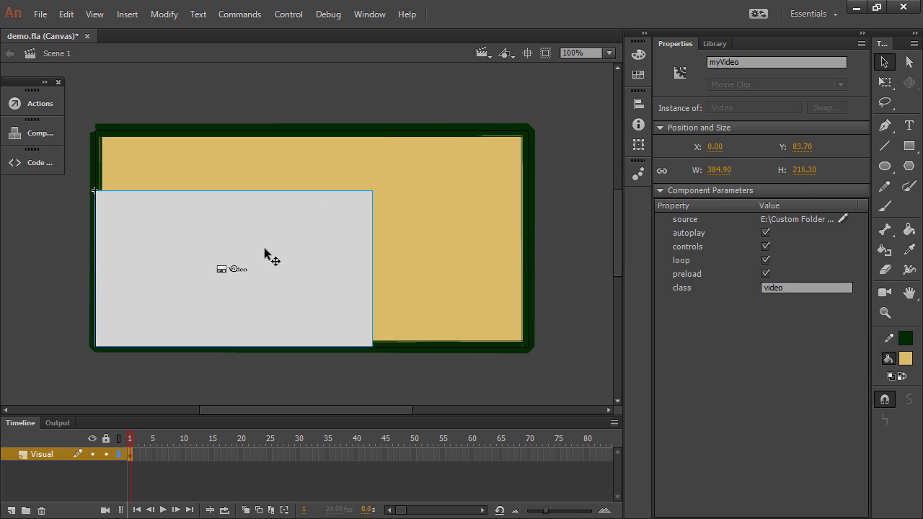
Step: Nudge the video component up and inward from the stage corner to X 22, Y 63.70, and deselect it
key("shift+Up")
key("shift+Right")
key("shift+Right")
key("shift+Up")
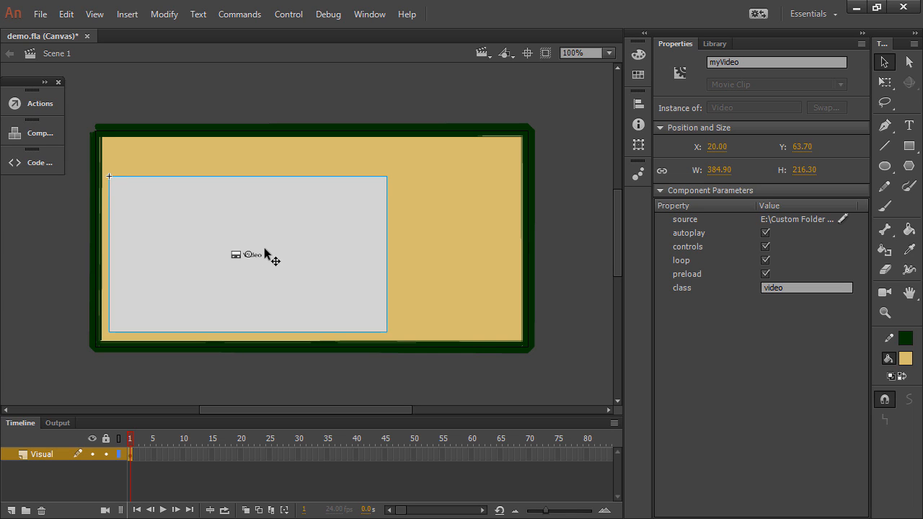
key("shift+Right")
key("shift+Left")
key("Right")
key("Right")
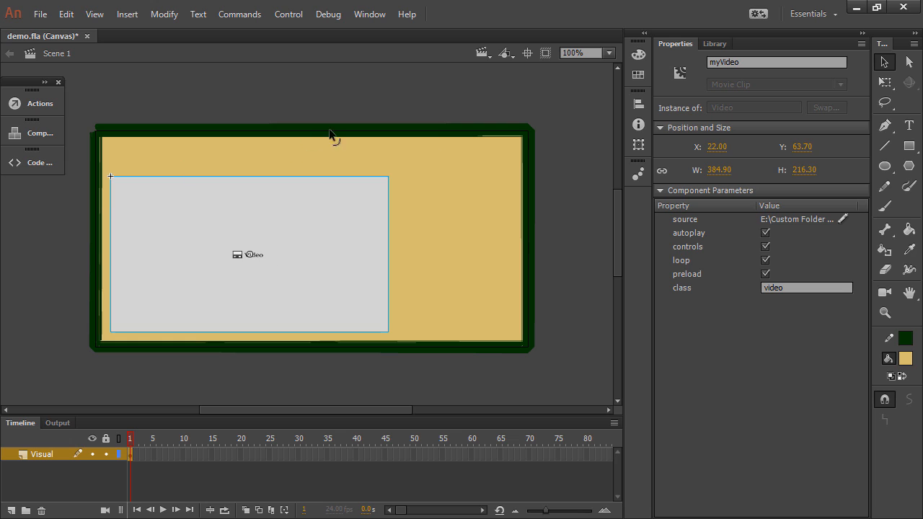
left_click(570, 152)
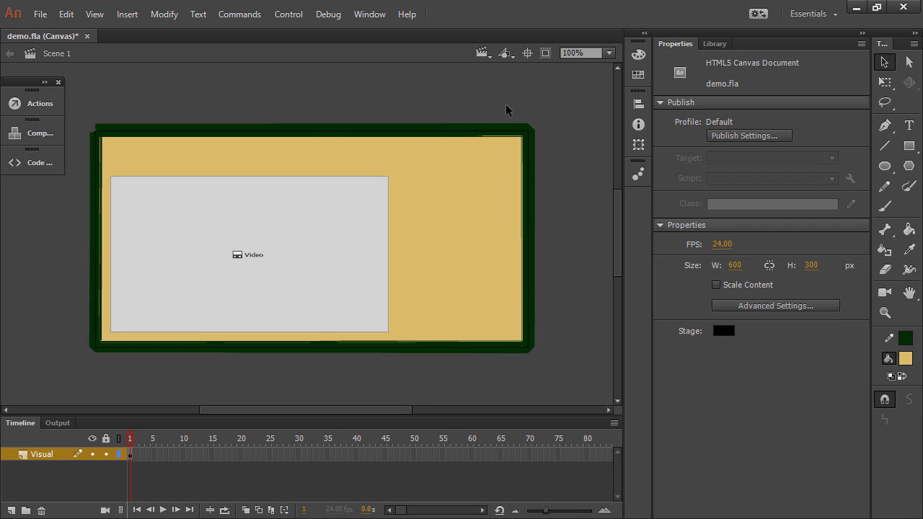
Step: Save the document and test the movie in the browser
key("ctrl+s")
key("ctrl+Return")
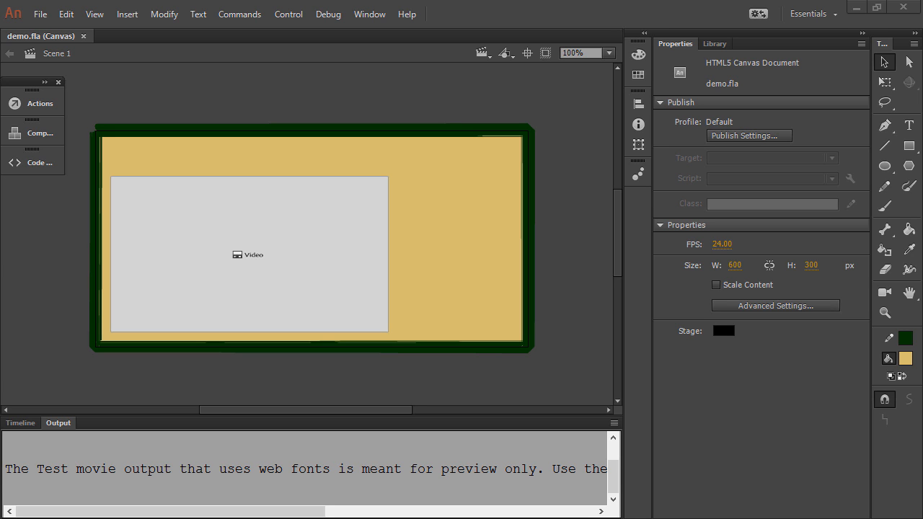
left_click_drag(2, 274, 378, 66)
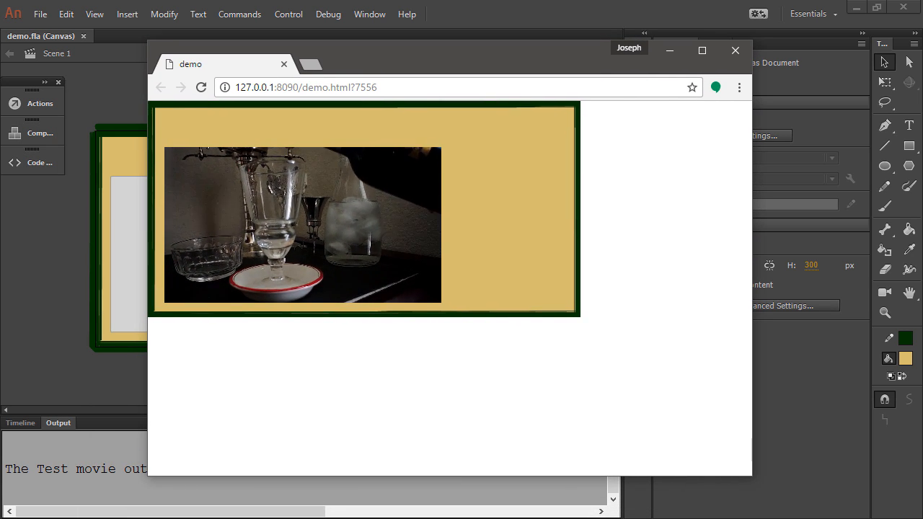
Step: Check the video's playback controls in the browser preview by pausing, resuming and seeking, and return to Animate
mouse_move(345, 258)
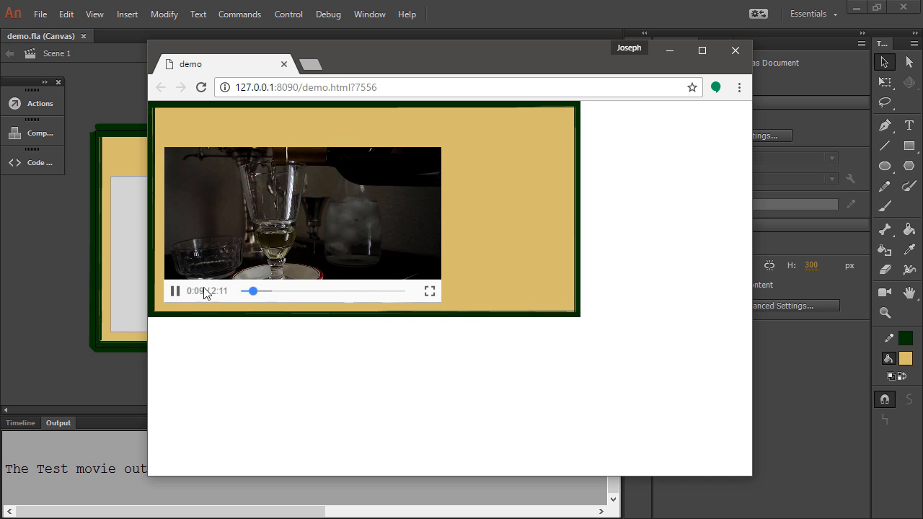
left_click(176, 291)
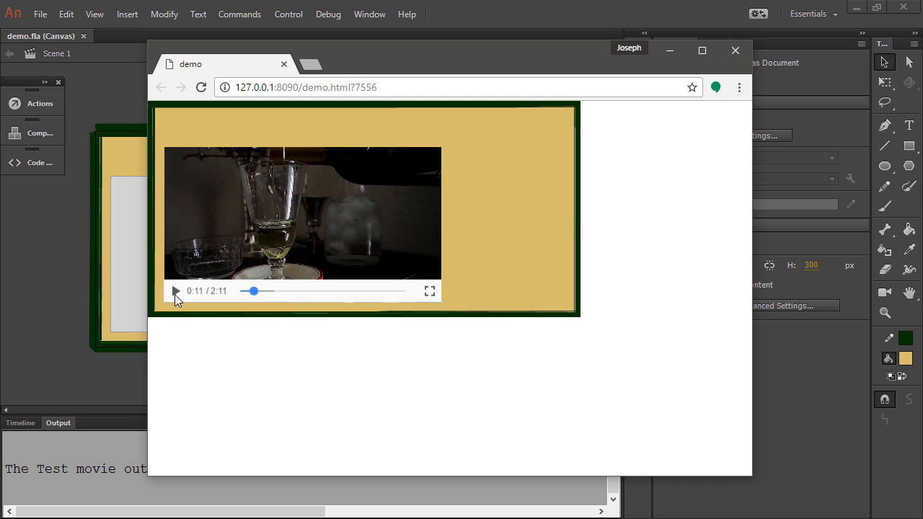
left_click(175, 291)
left_click(298, 292)
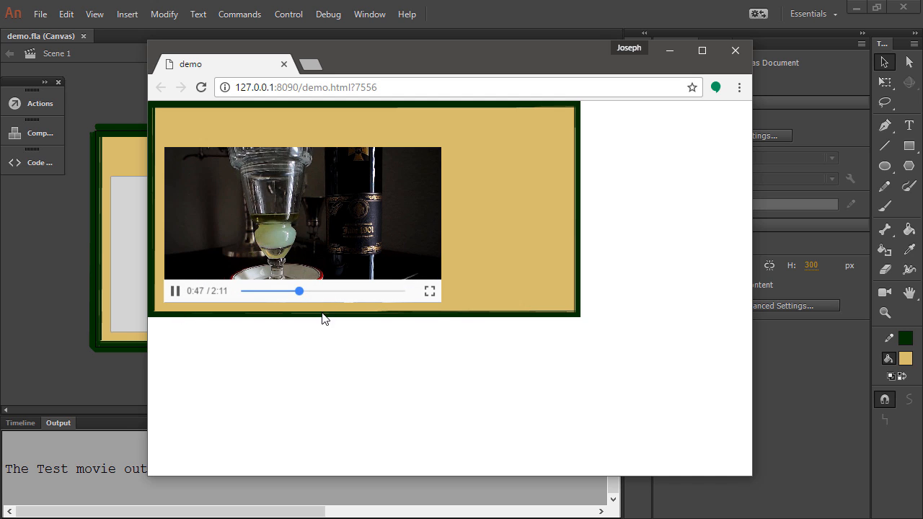
left_click(341, 290)
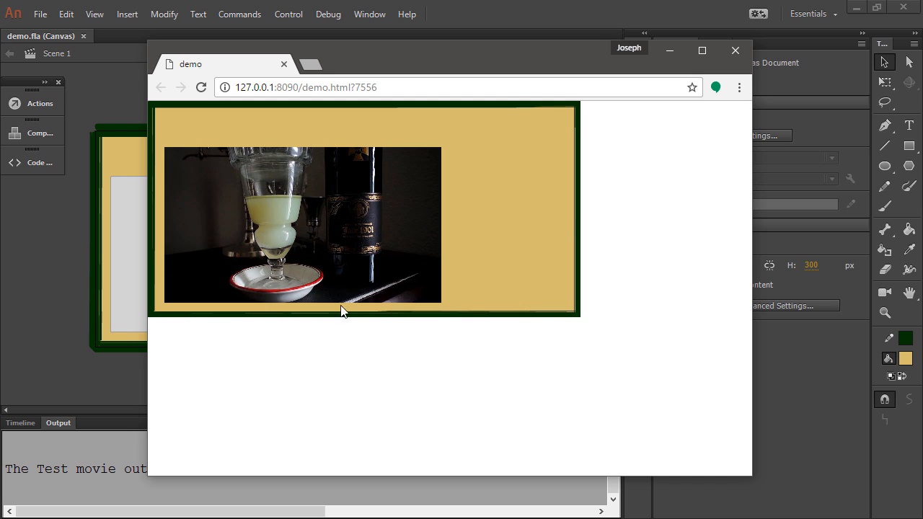
left_click(323, 291)
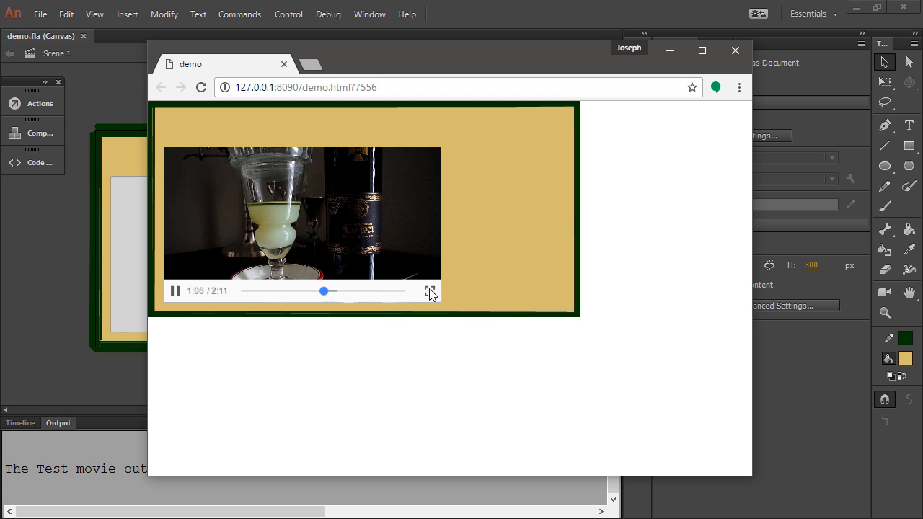
left_click(174, 292)
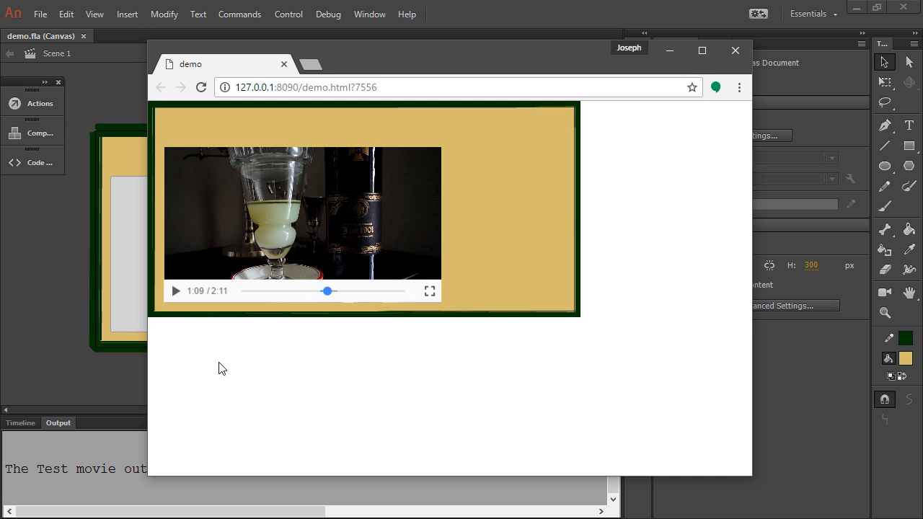
left_click(31, 264)
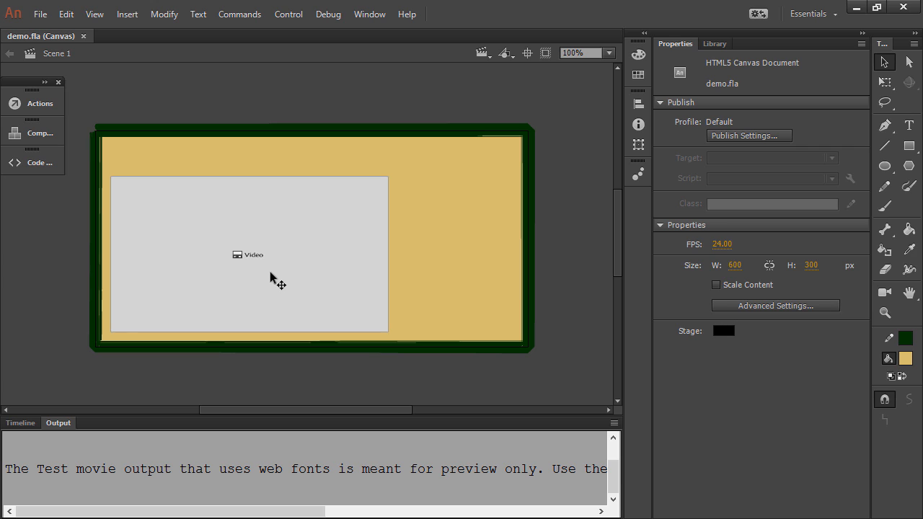
Step: Turn off autoplay and controls for the video component and save the document
left_click(20, 426)
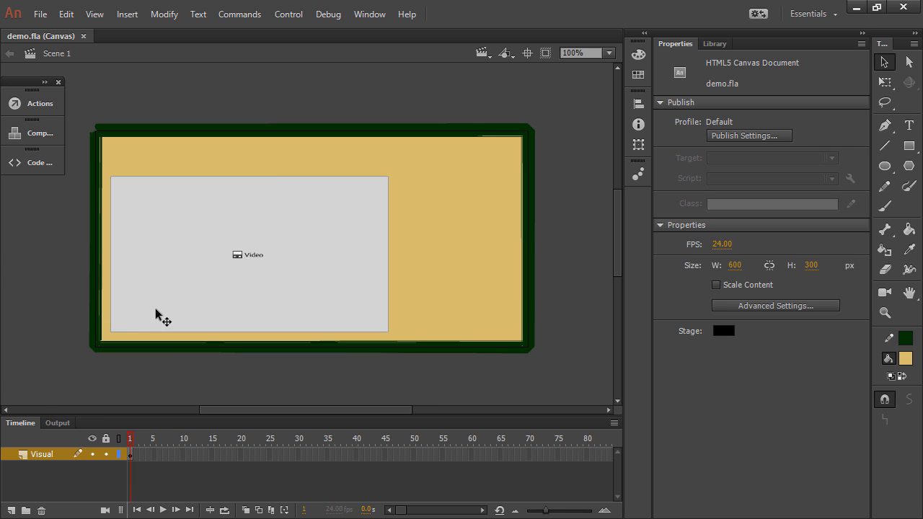
left_click(252, 284)
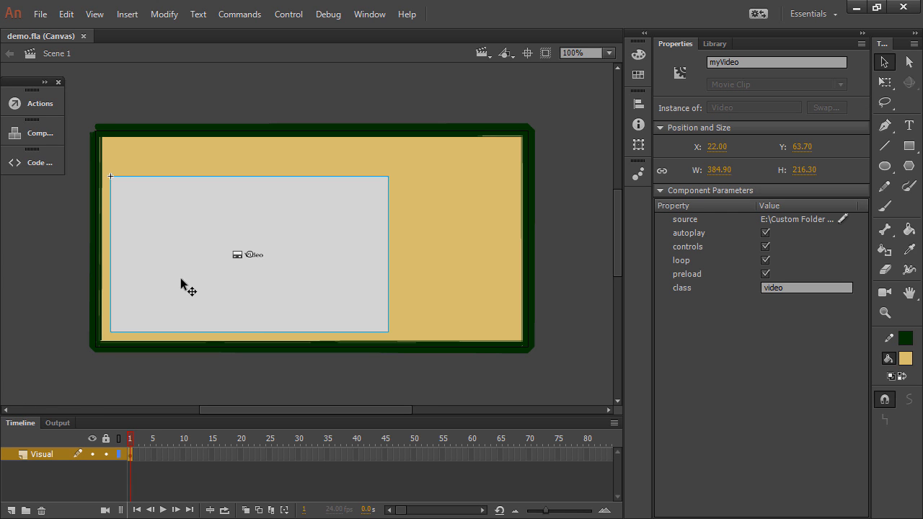
left_click(766, 233)
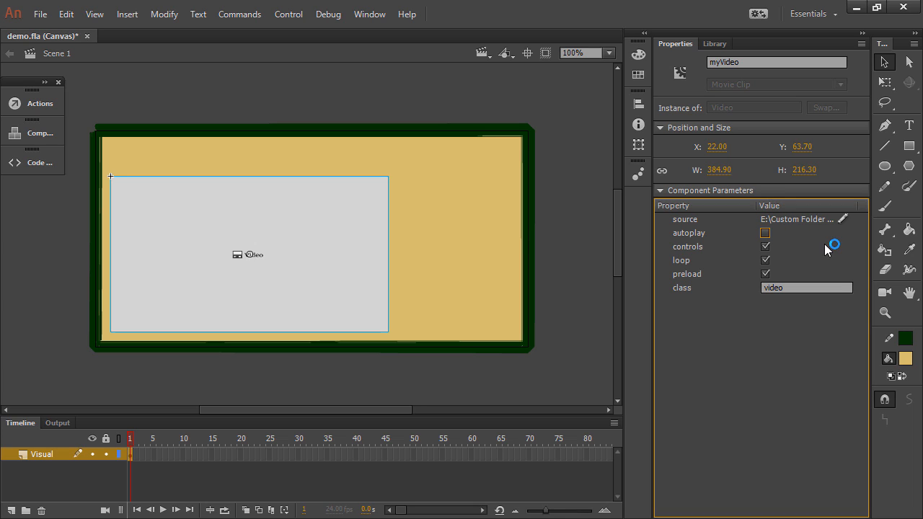
left_click(766, 246)
left_click(556, 238)
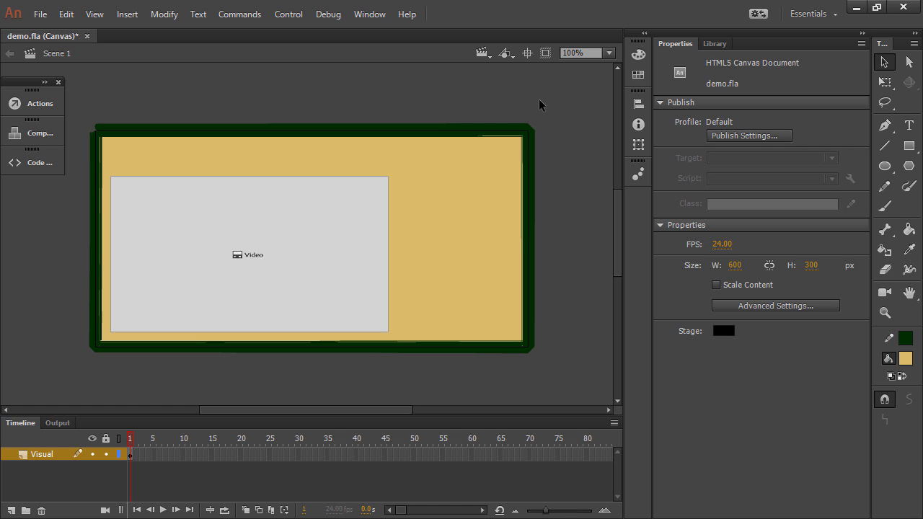
key("ctrl+s")
Step: Set up the Text tool for Static Text in the AdornS Engraved font family
left_click(909, 128)
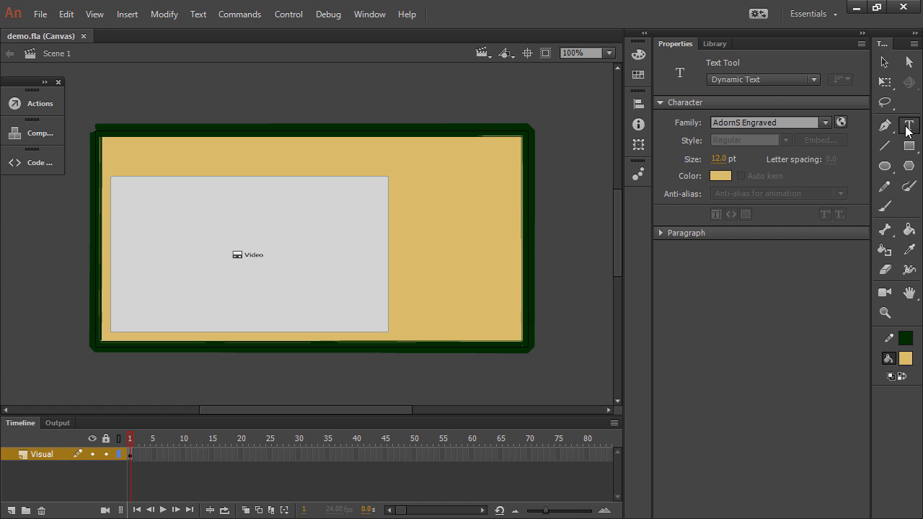
left_click(737, 79)
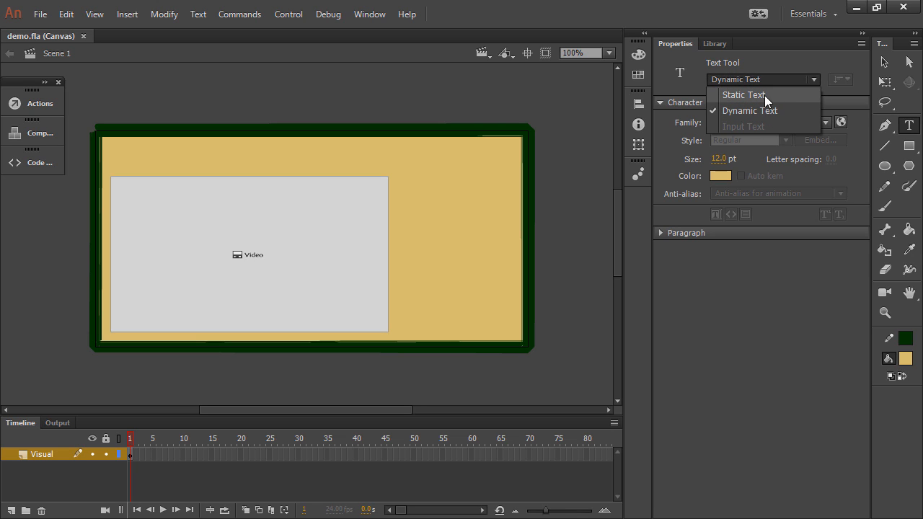
left_click(771, 95)
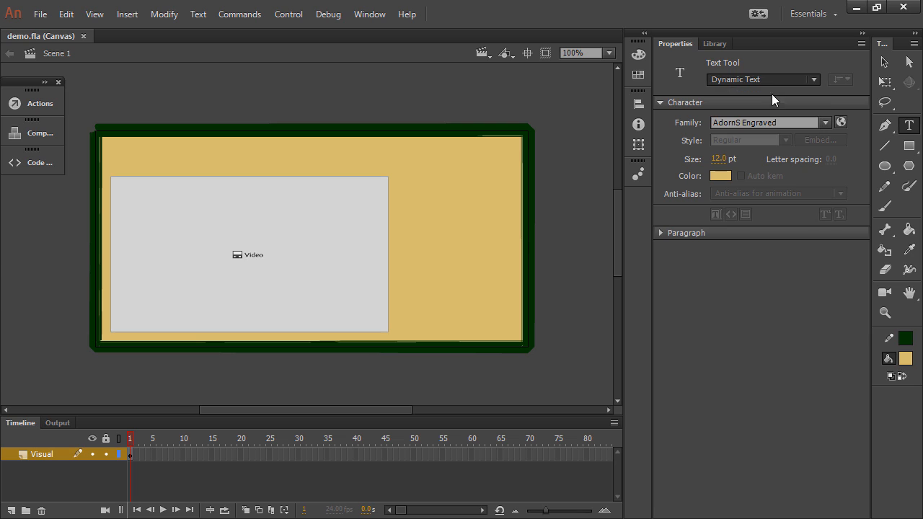
left_click(825, 123)
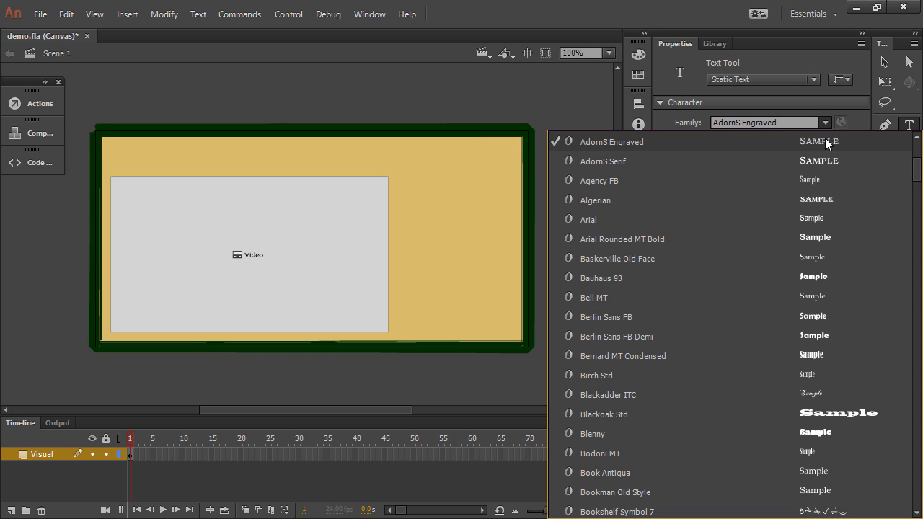
left_click(809, 116)
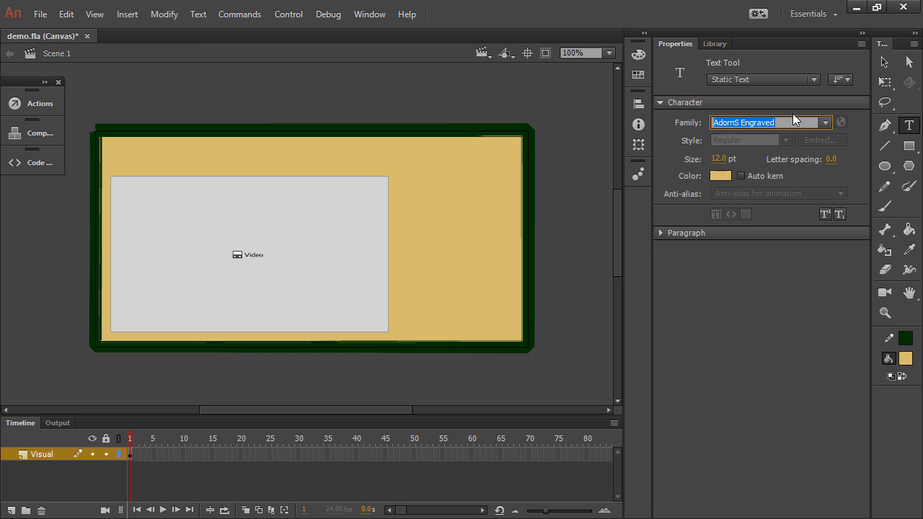
left_click(790, 122)
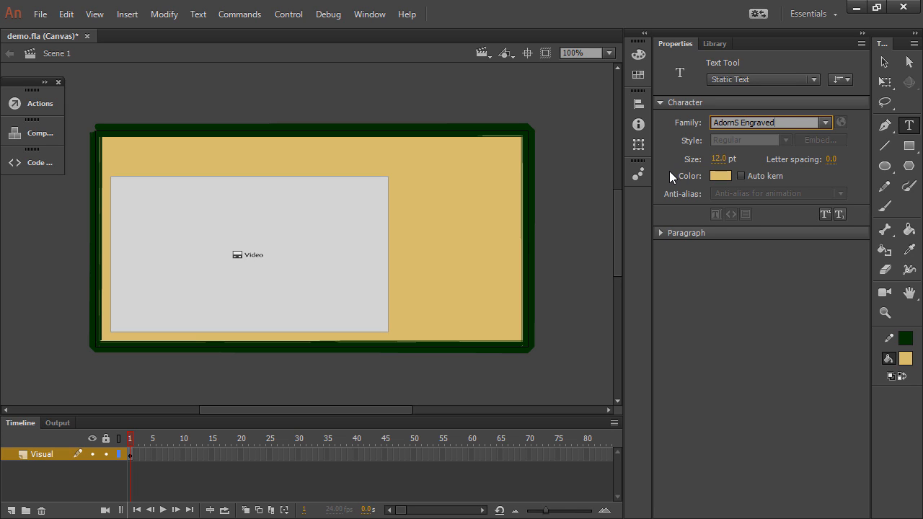
Step: Set the text color to the border's dark green and the text size to 43 pt
left_click(720, 175)
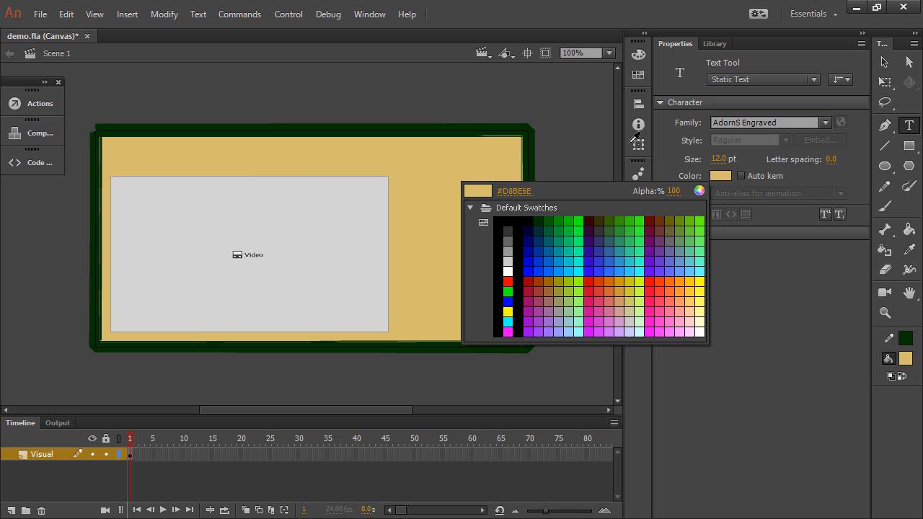
left_click(495, 124)
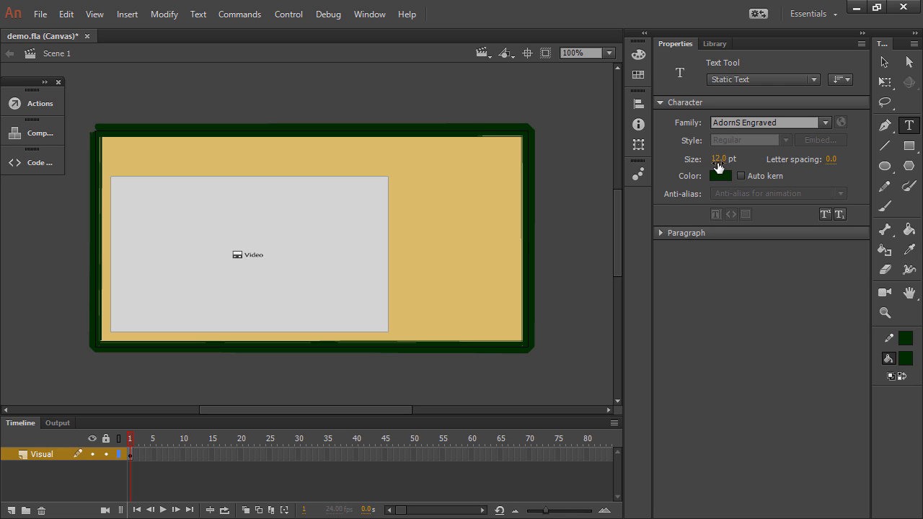
left_click(720, 159)
left_click_drag(720, 159, 756, 184)
Step: Add the title "Absinthe" above the video and move it to X 22, Y 7.40, in line with the video's left edge
left_click(136, 161)
type("A")
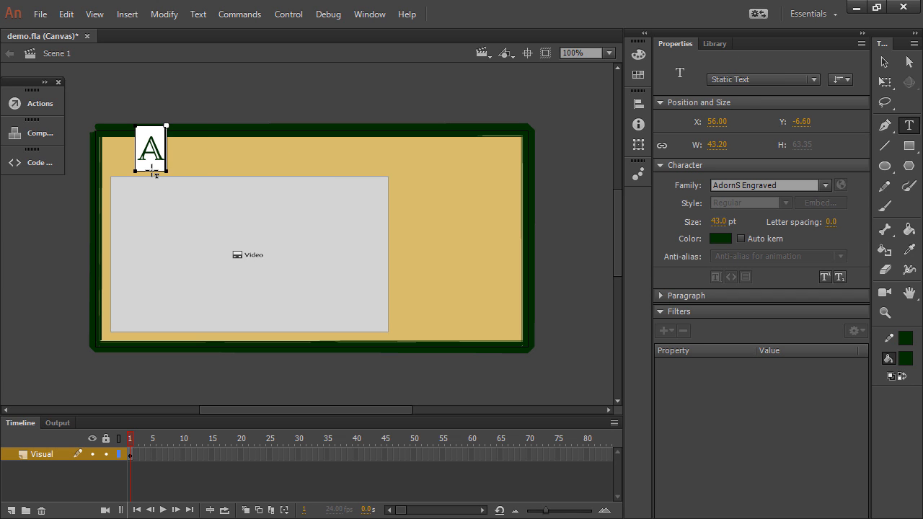
type("BSINTHE")
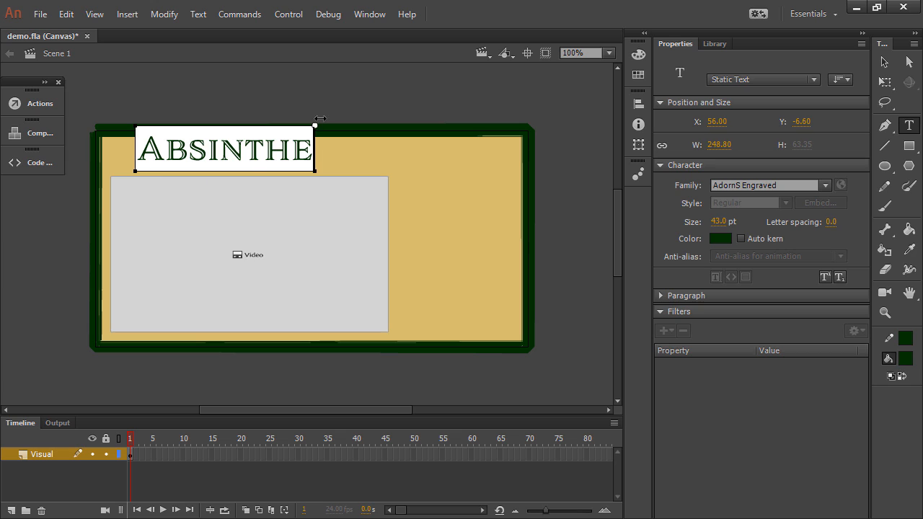
left_click(885, 62)
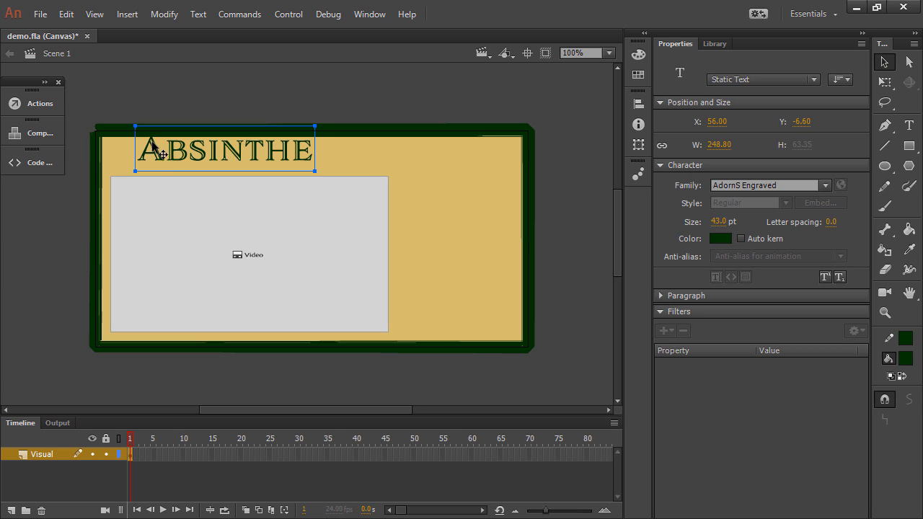
left_click_drag(176, 147, 152, 158)
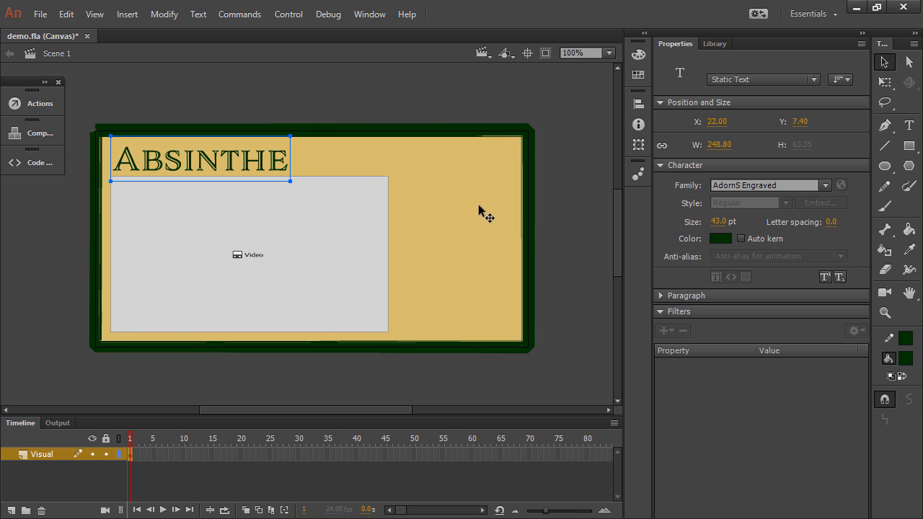
left_click(569, 201)
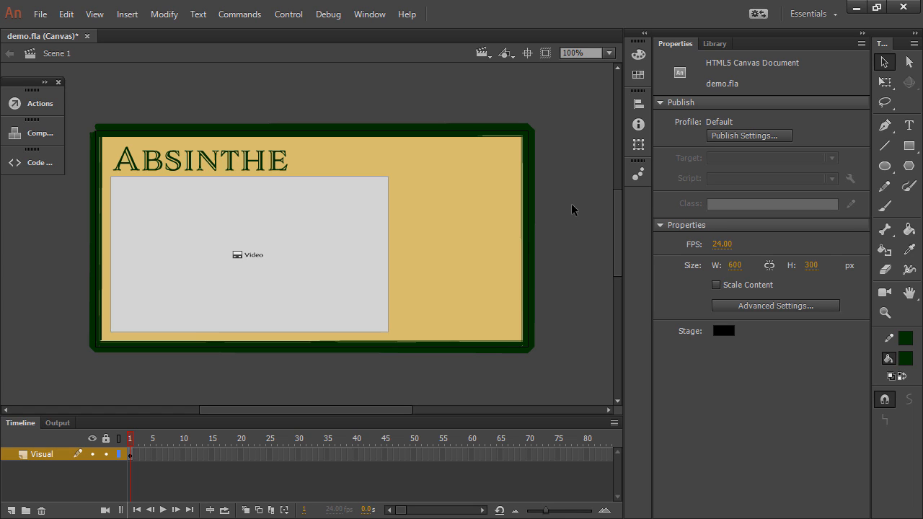
Step: Save the document, publish it with localhost as the Typekit hosting domain, and check the published page in the browser
key("ctrl+s")
left_click(38, 15)
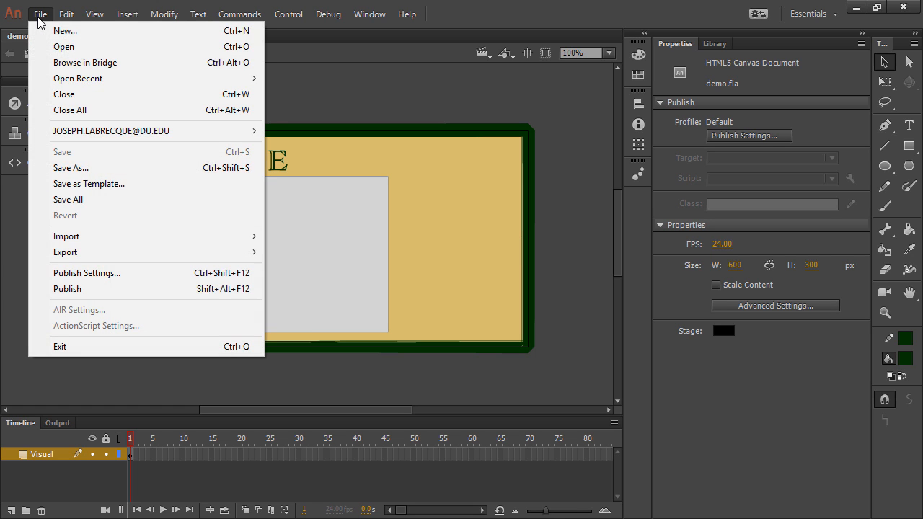
left_click(107, 291)
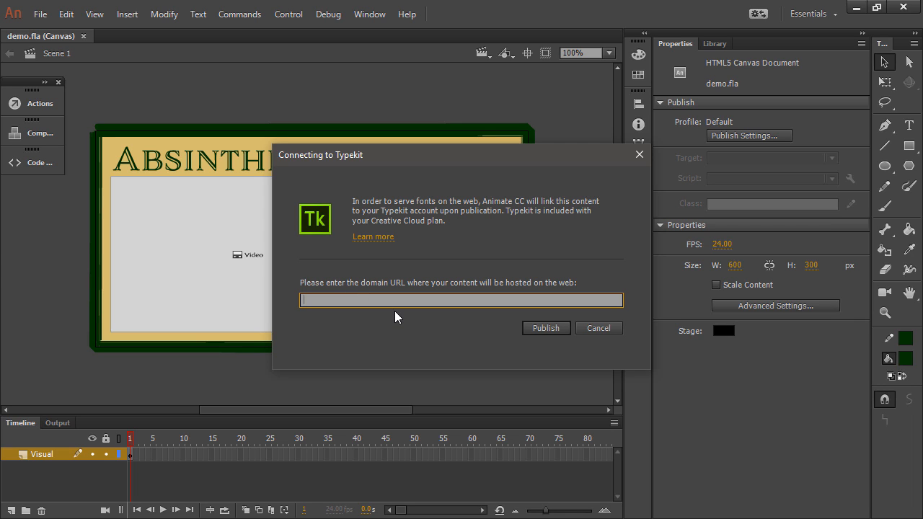
type("localhost")
left_click_drag(397, 148, 366, 94)
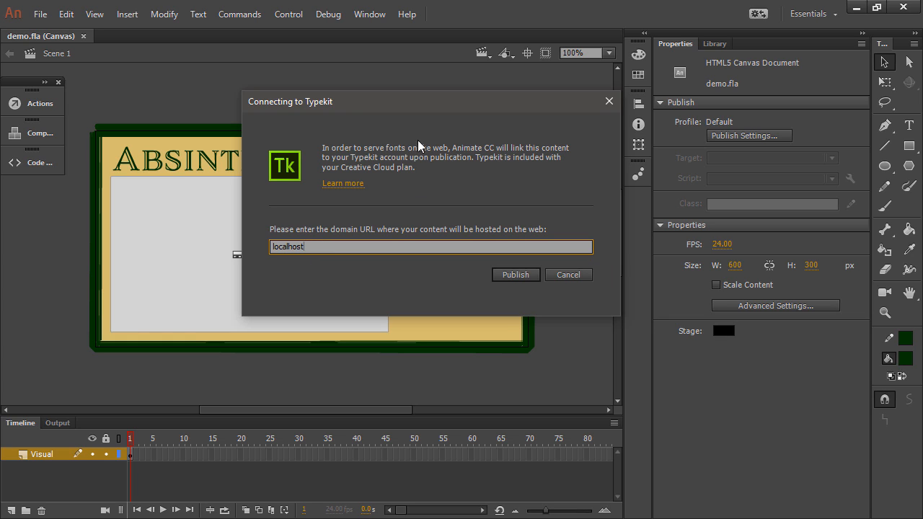
double_click(304, 245)
left_click(518, 275)
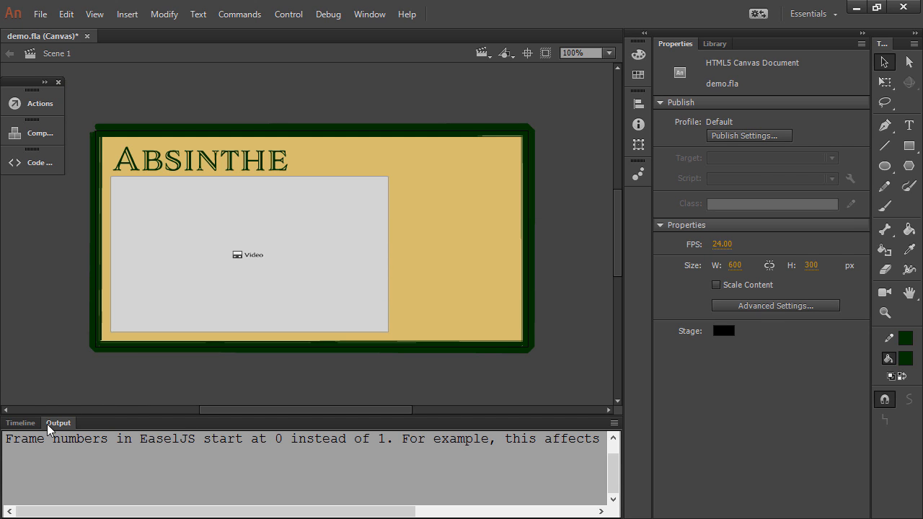
left_click(22, 424)
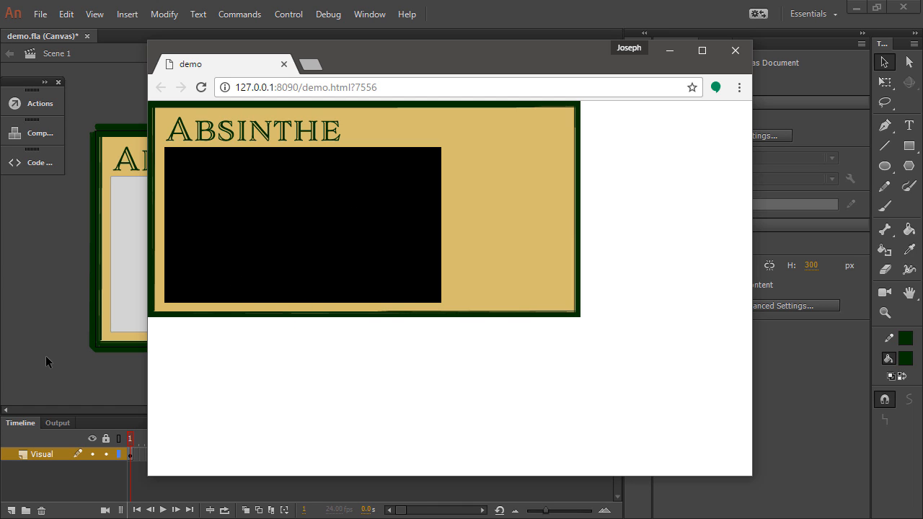
left_click(92, 367)
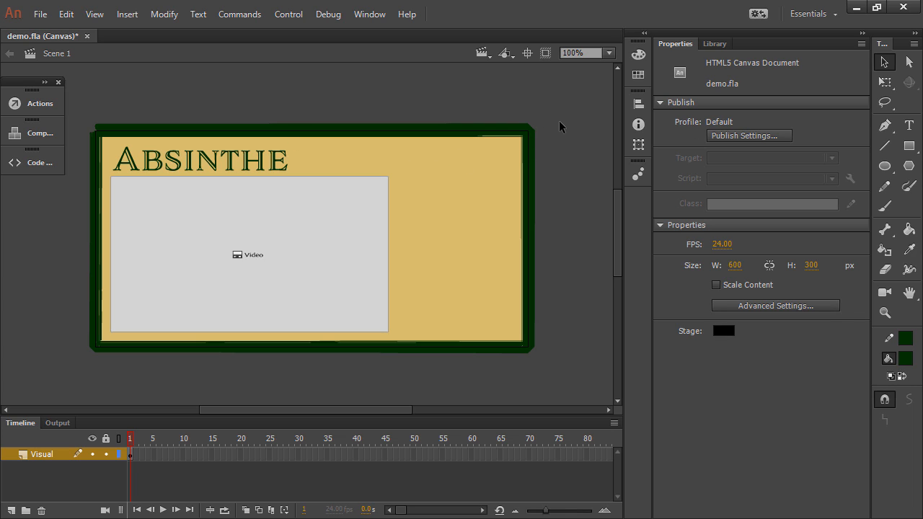
left_click(21, 134)
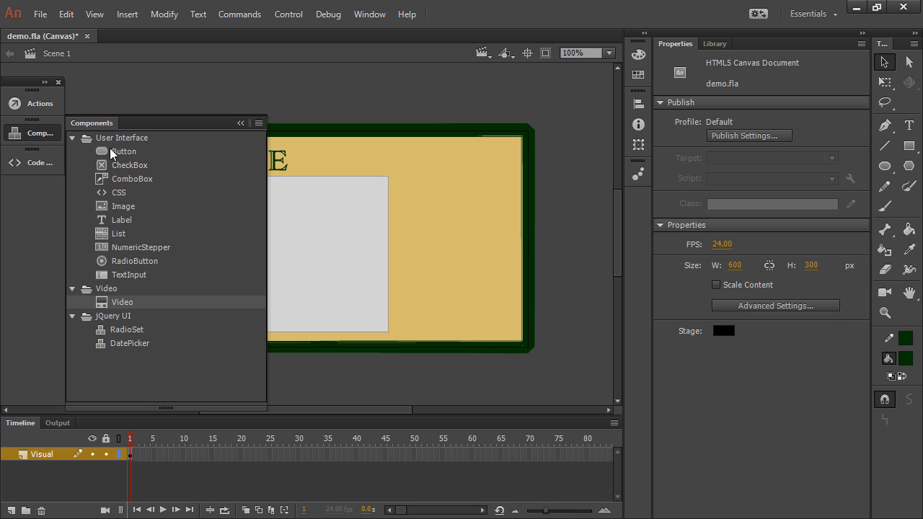
left_click(310, 80)
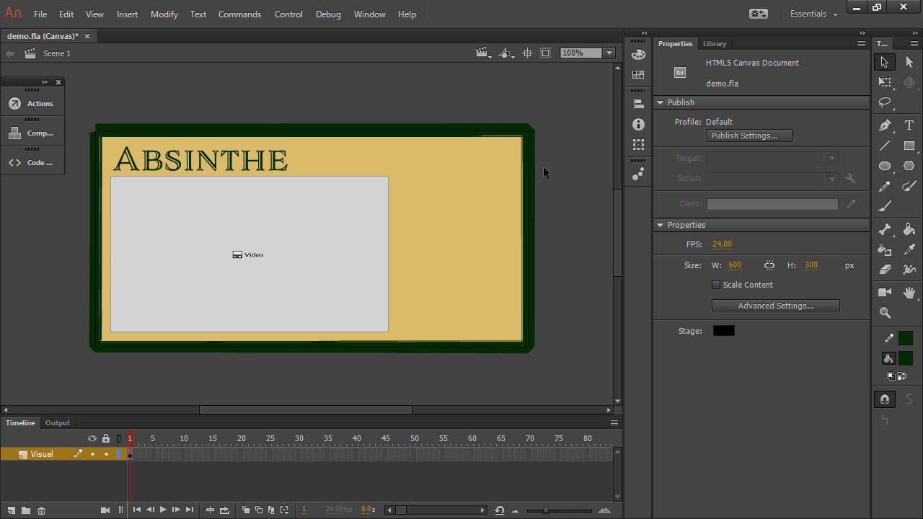
Step: Set up the Rectangle tool with a corner radius of 6 and a solid line stroke style
left_click(910, 146)
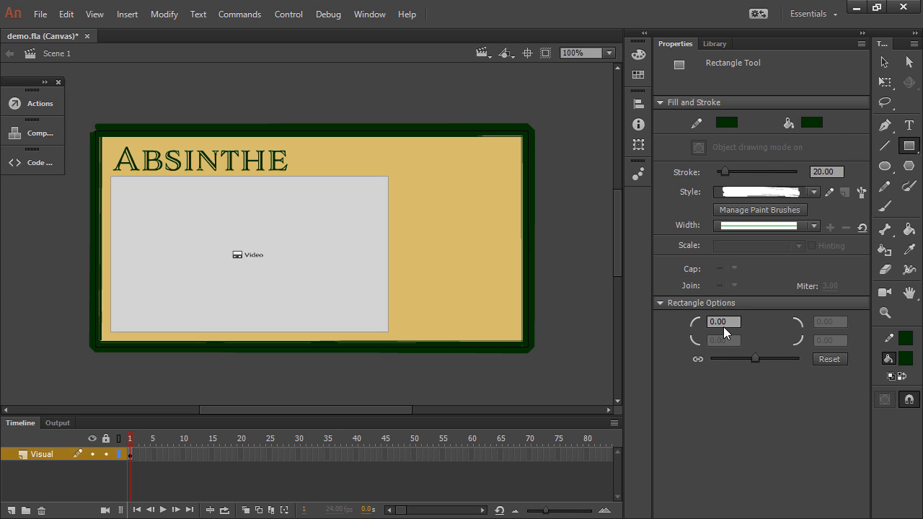
left_click_drag(756, 360, 766, 359)
left_click_drag(736, 320, 653, 334)
type("6")
key("Return")
left_click(815, 192)
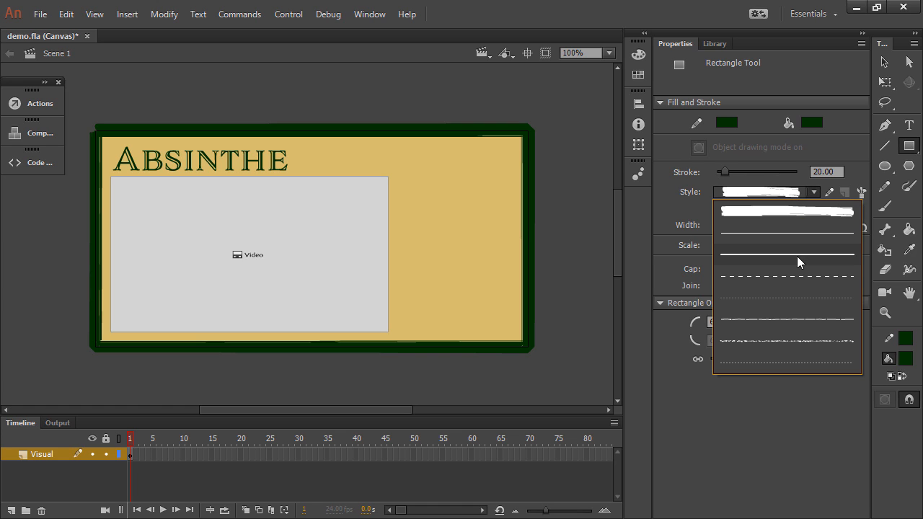
left_click(760, 256)
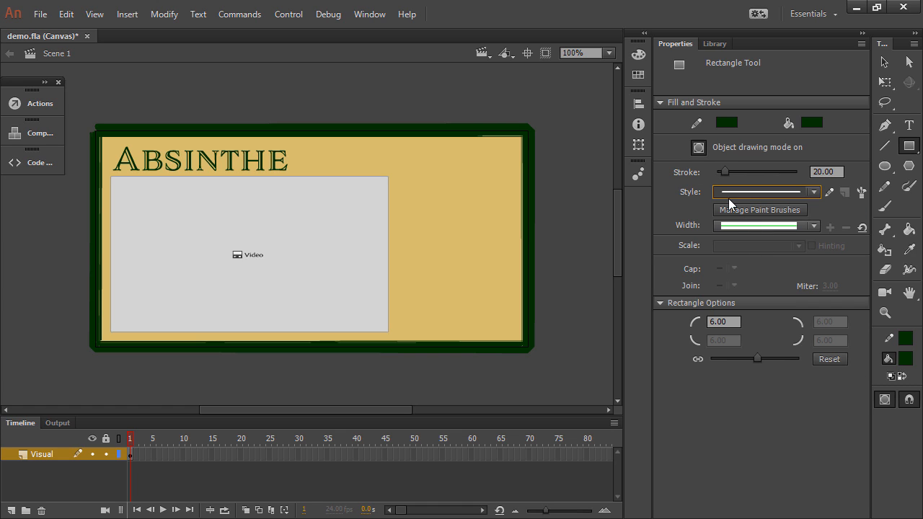
Step: Draw a dark green rectangle, 160 by 50 px, with a 4 px black stroke beside the video at X 420, Y 70
left_click(729, 123)
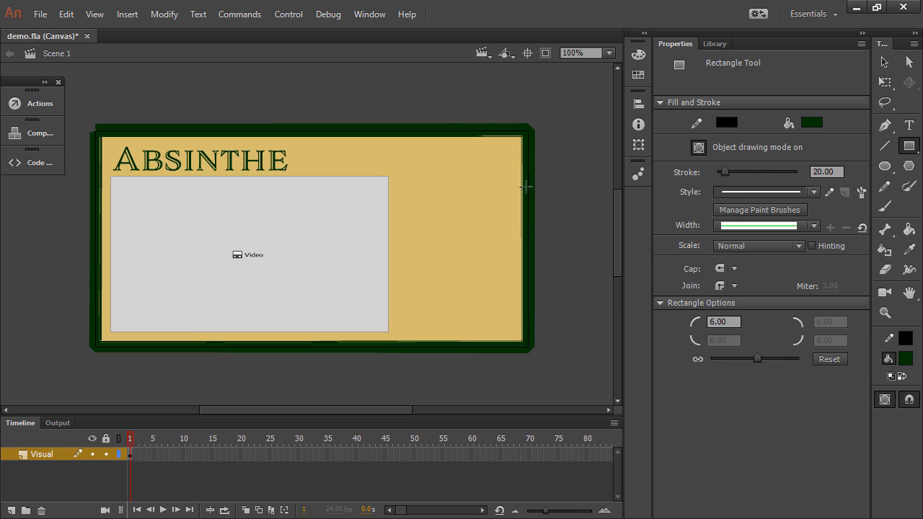
left_click(512, 178)
left_click_drag(837, 172, 789, 175)
type("6")
mouse_move(396, 180)
left_mouse_down()
mouse_move(488, 200)
mouse_move(500, 217)
mouse_move(514, 216)
left_mouse_up()
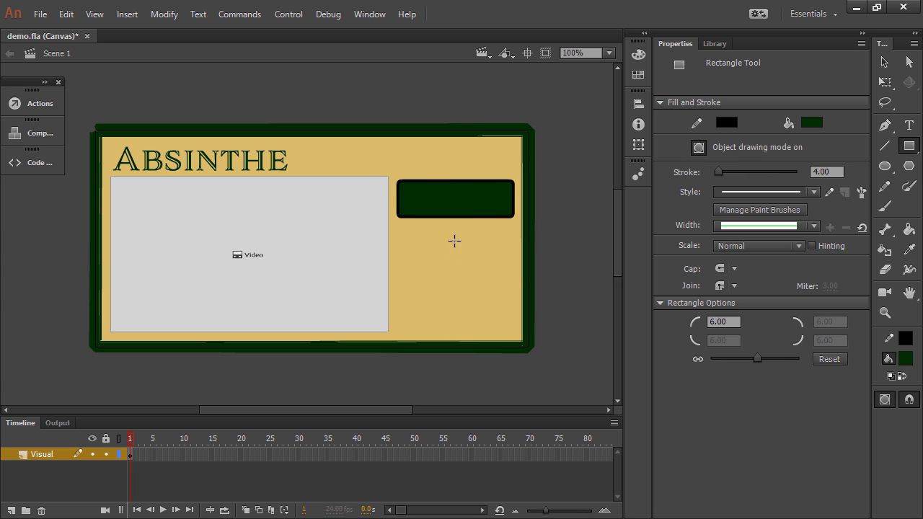
Step: Change the rounded rectangle's stroke color to green #339900
left_click(884, 63)
left_click(440, 200)
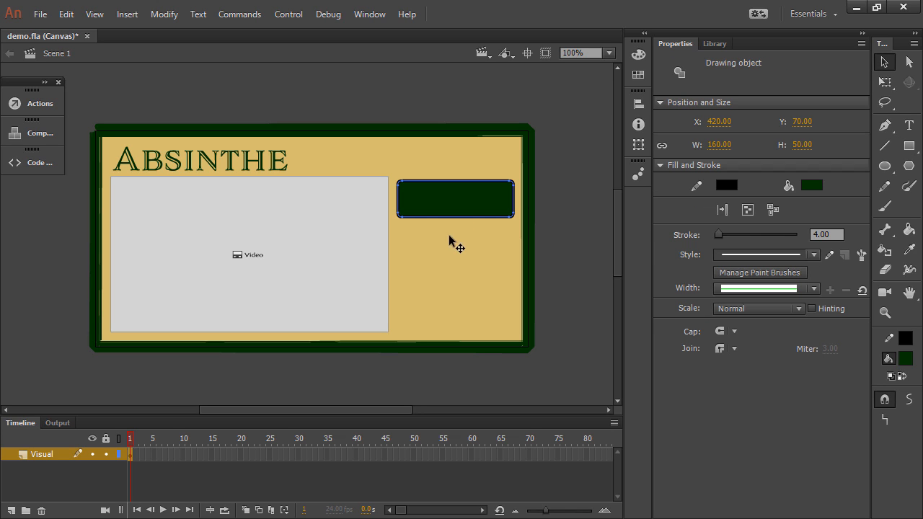
left_click(725, 185)
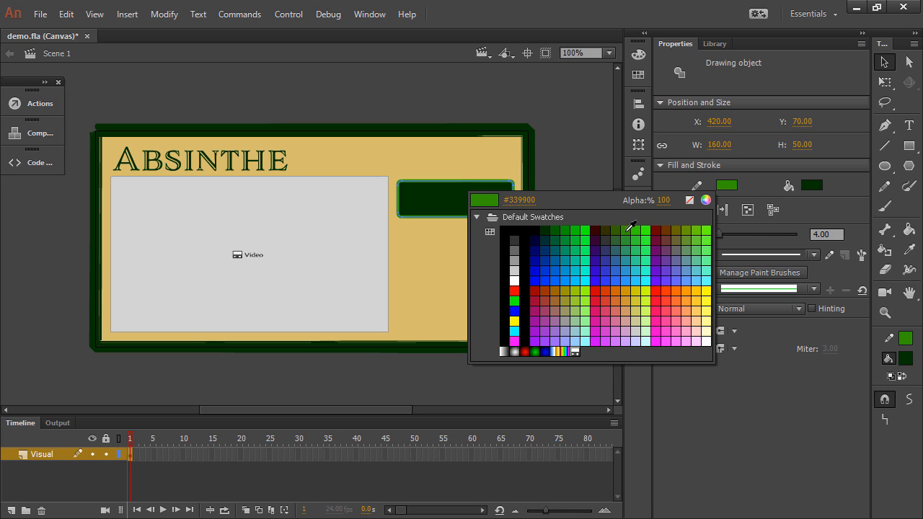
left_click(629, 231)
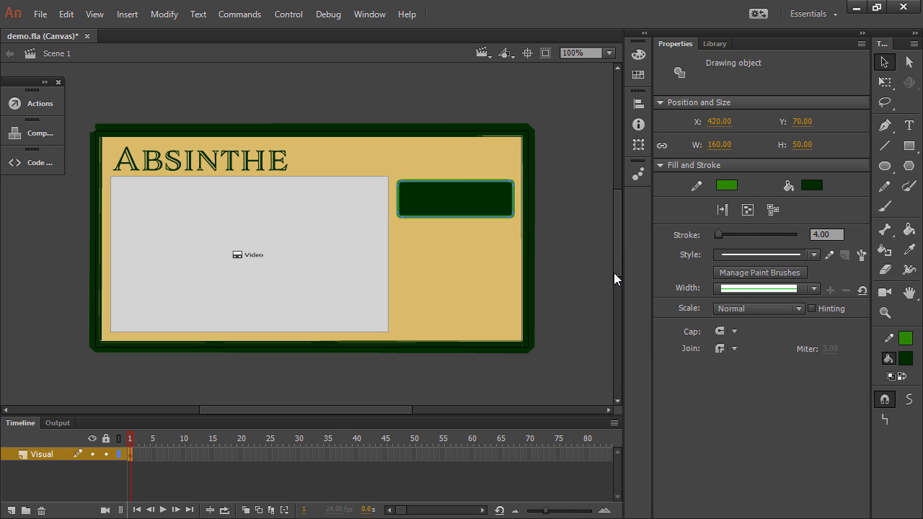
left_click(557, 133)
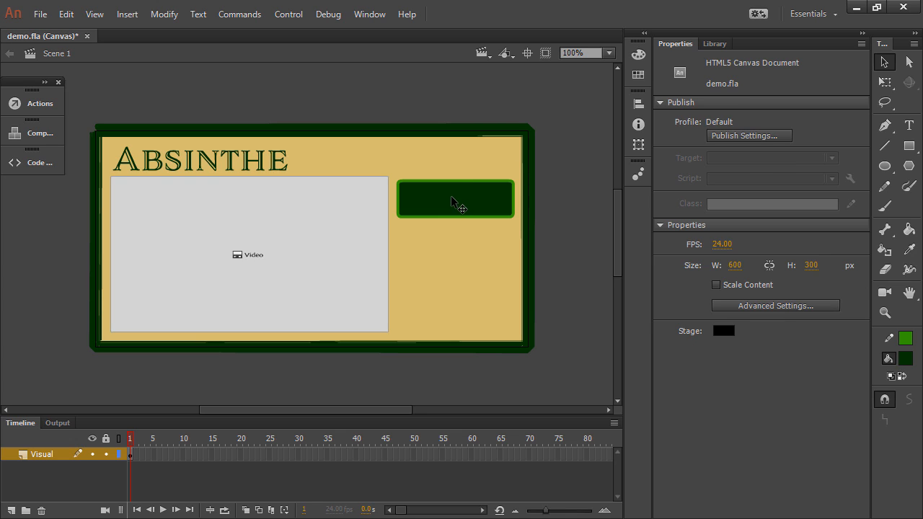
Step: Save the document and convert the rounded rectangle to a Button symbol named PressBtn
left_click(451, 199)
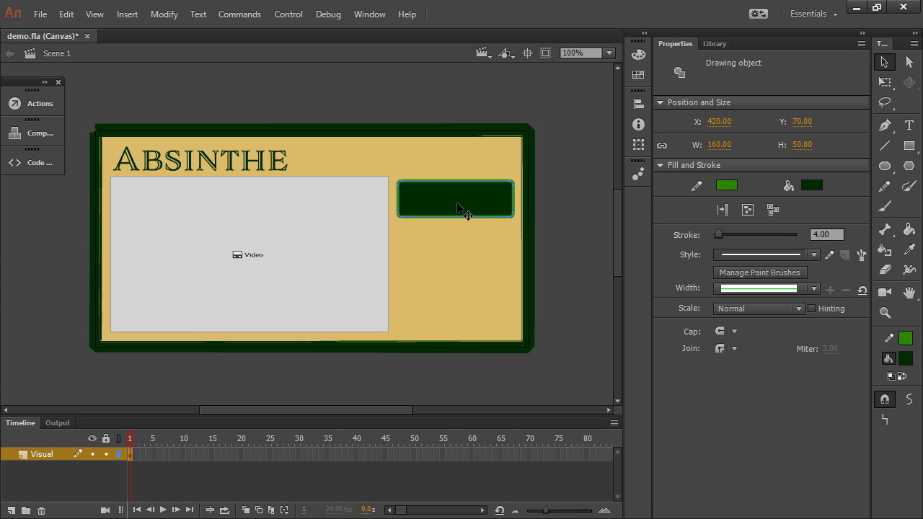
key("ctrl+s")
left_click(165, 15)
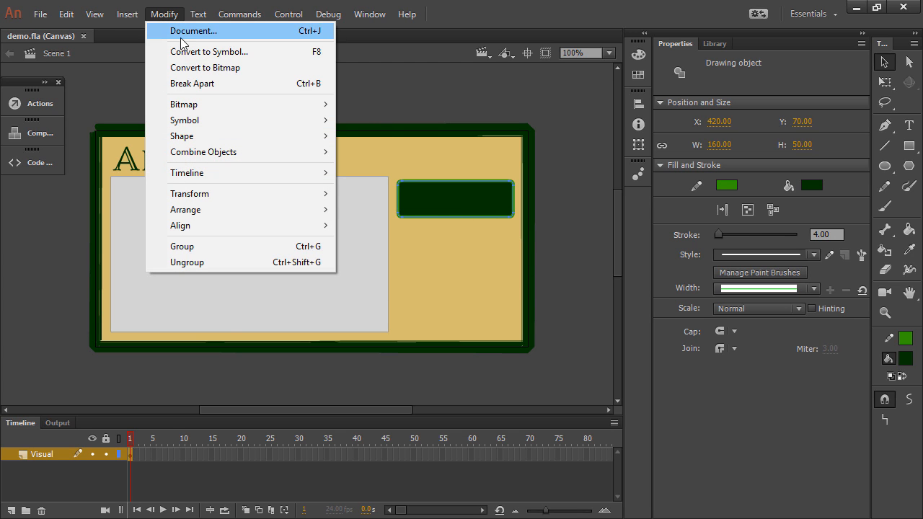
left_click(202, 52)
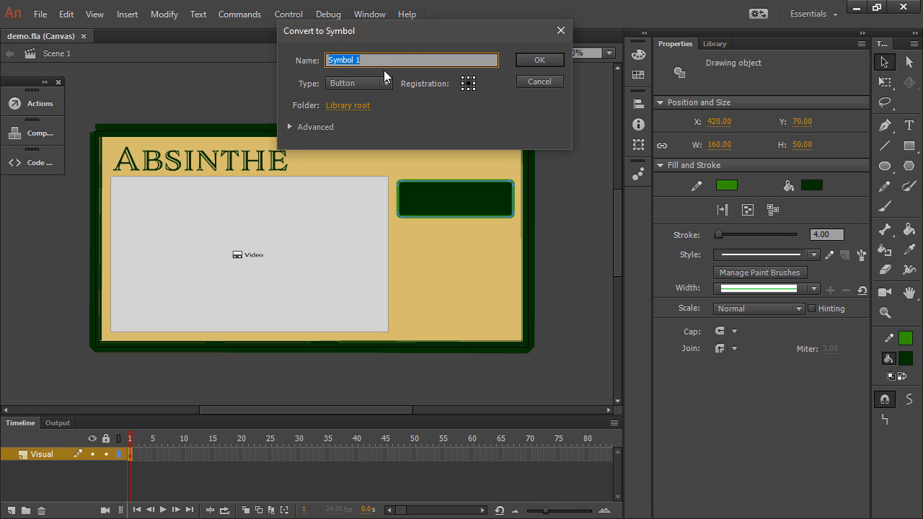
type("PressBtn")
left_click(543, 60)
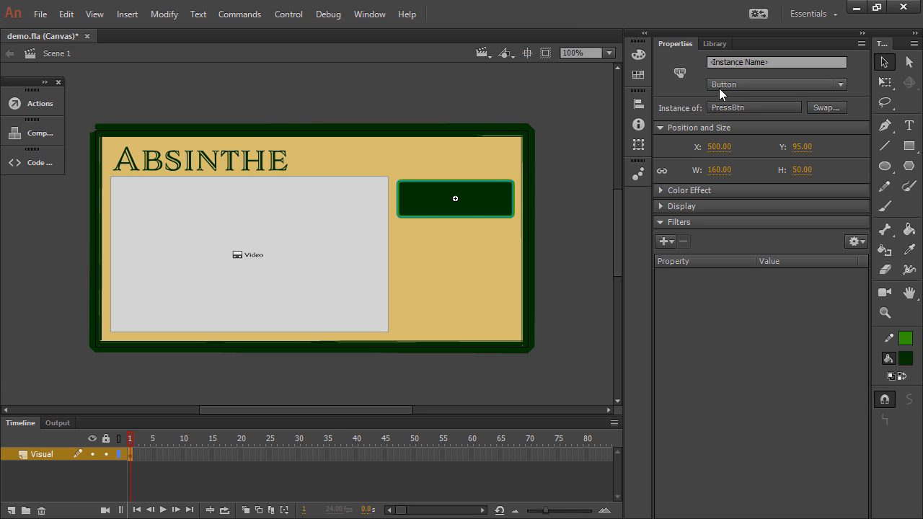
Step: Give the PressBtn instance on the stage the instance name playBtn
left_click(770, 64)
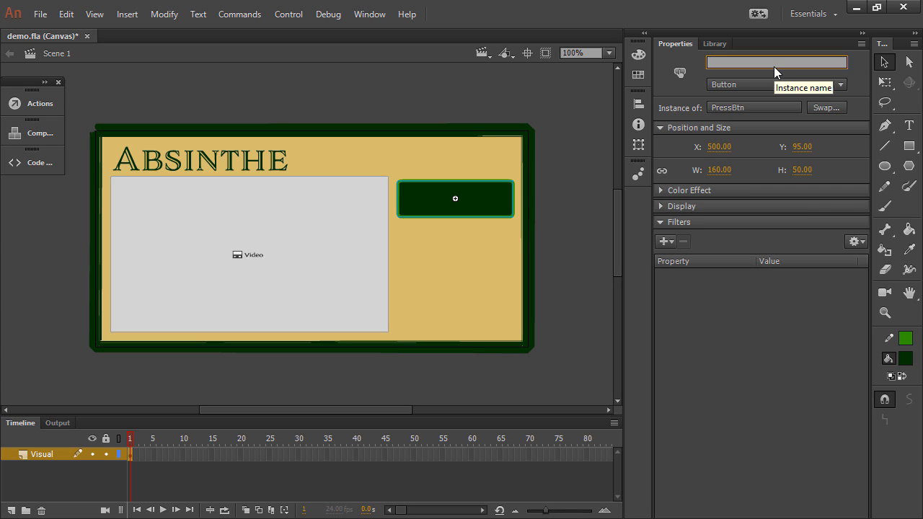
type("playB")
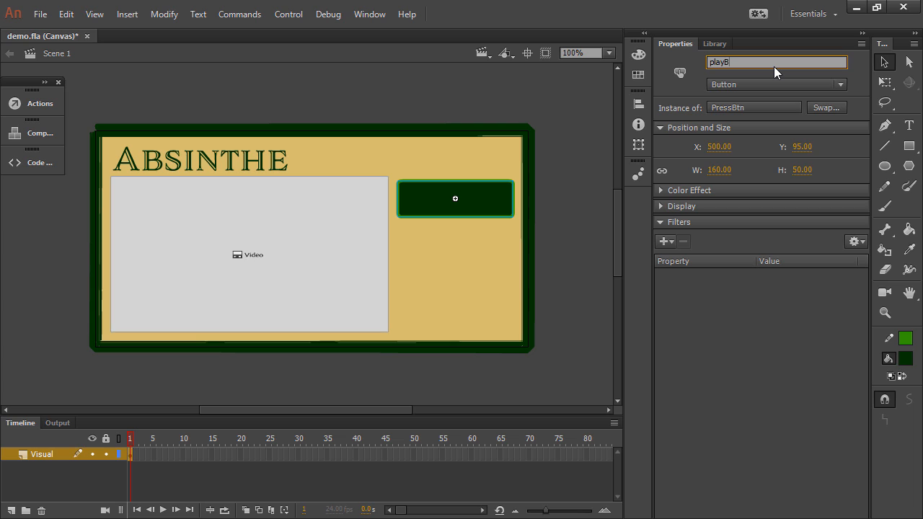
type("tn")
left_click(521, 99)
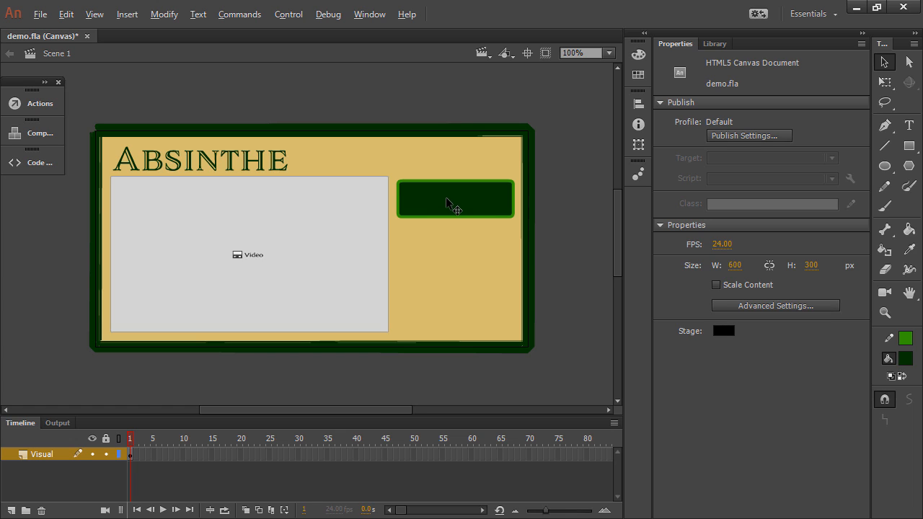
Step: Duplicate playBtn directly below it at X 500, Y 160, name the copy pauseBtn, and save the document
left_click_drag(447, 197, 448, 246)
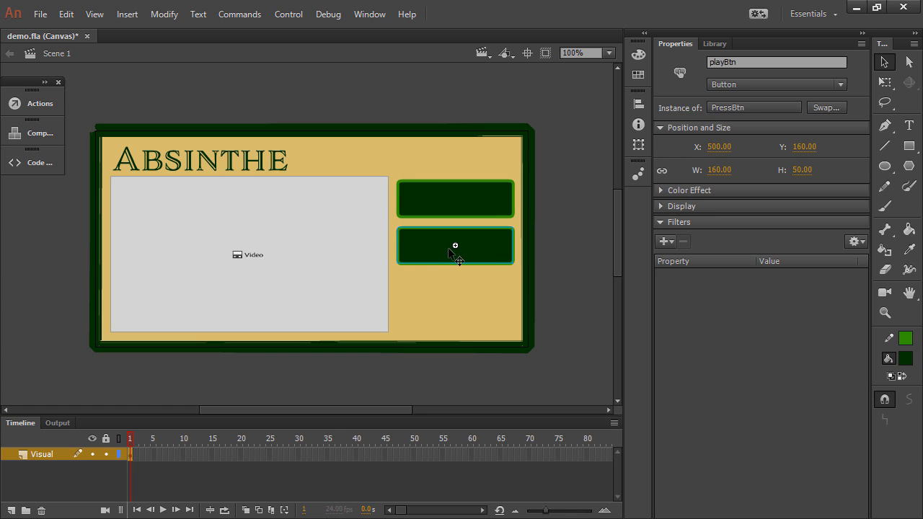
left_click(750, 62)
left_click_drag(725, 62, 706, 62)
type("pause")
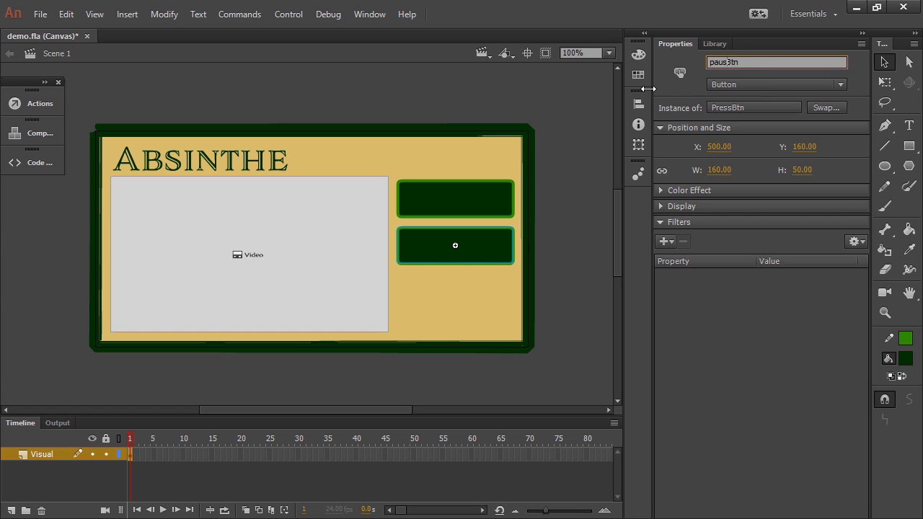
left_click(562, 233)
key("ctrl+s")
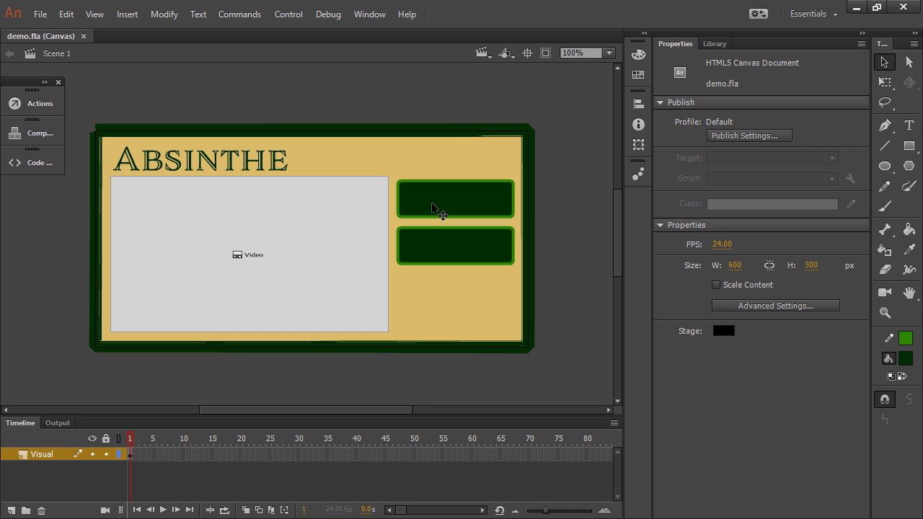
Step: Open the PressBtn symbol for editing in place from the upper button and add a new layer above Layer 1
left_click(455, 206)
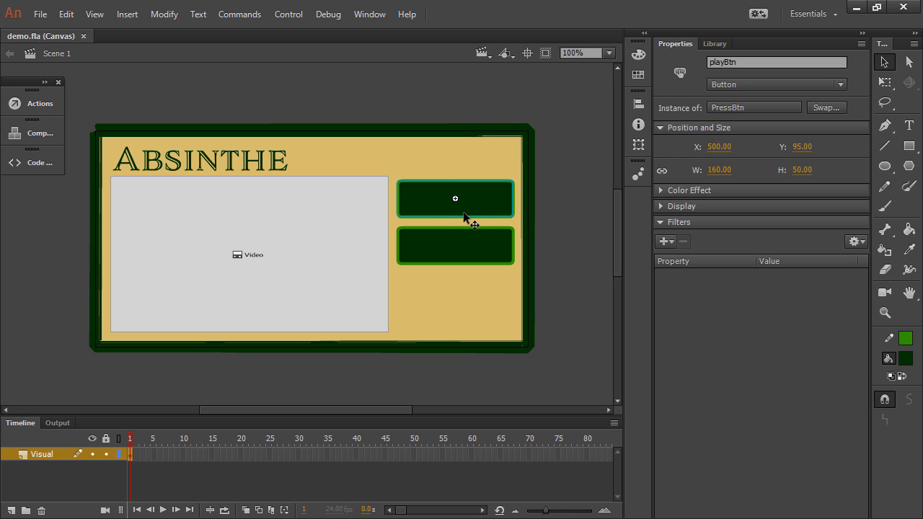
double_click(476, 213)
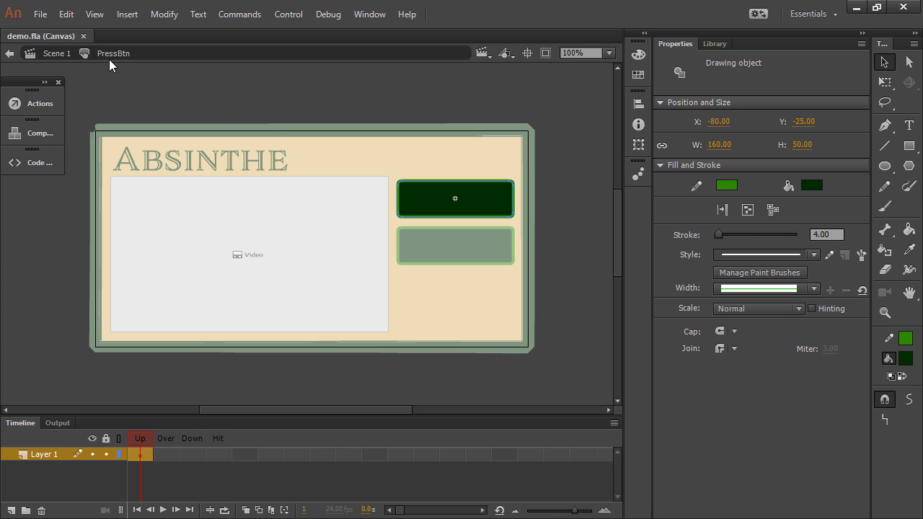
left_click(11, 511)
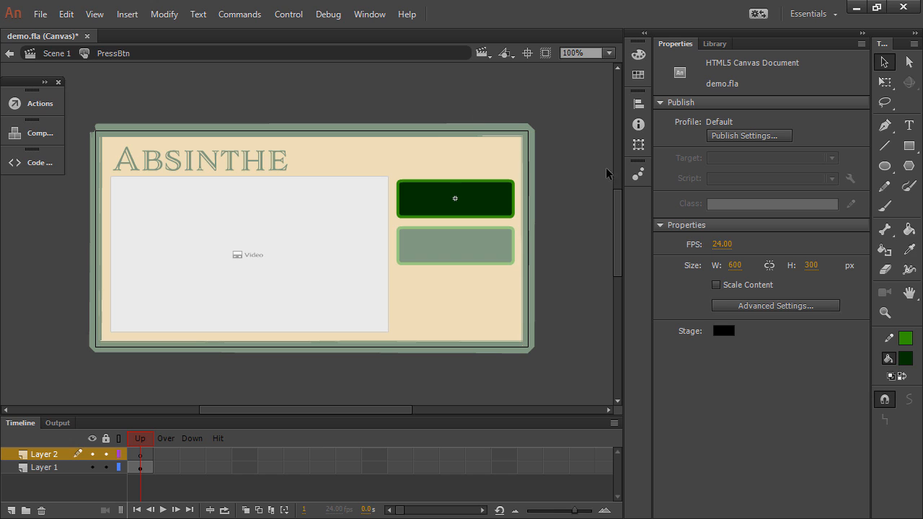
Step: Draw a Dynamic Text field in the _sans font over the upper button, about 104 px wide, containing the word Label
left_click(909, 127)
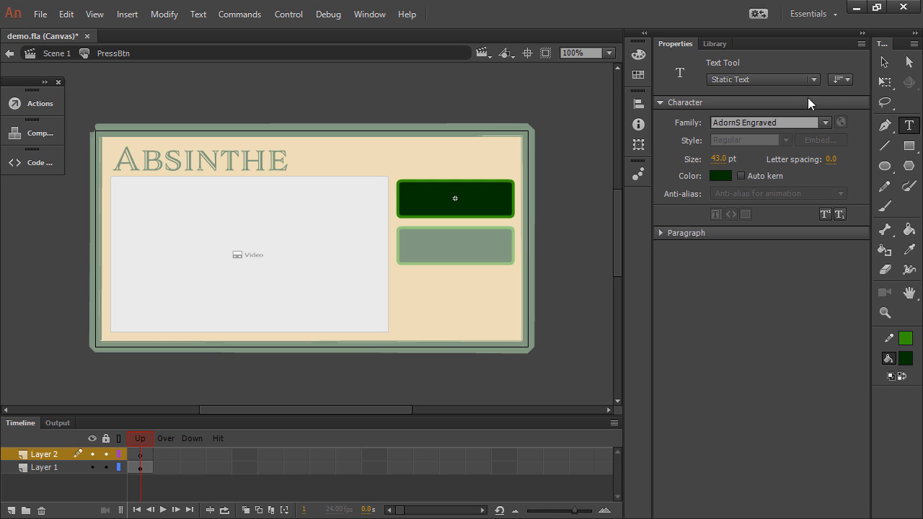
left_click(805, 78)
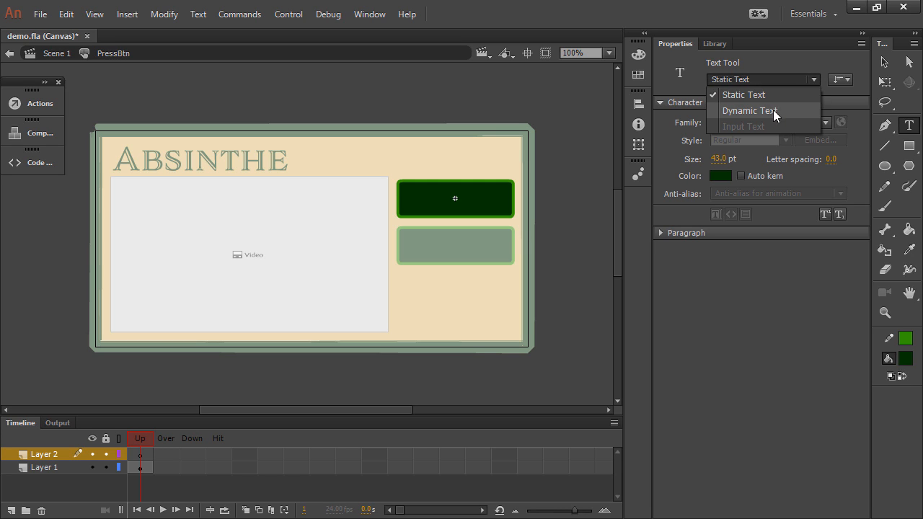
left_click(773, 109)
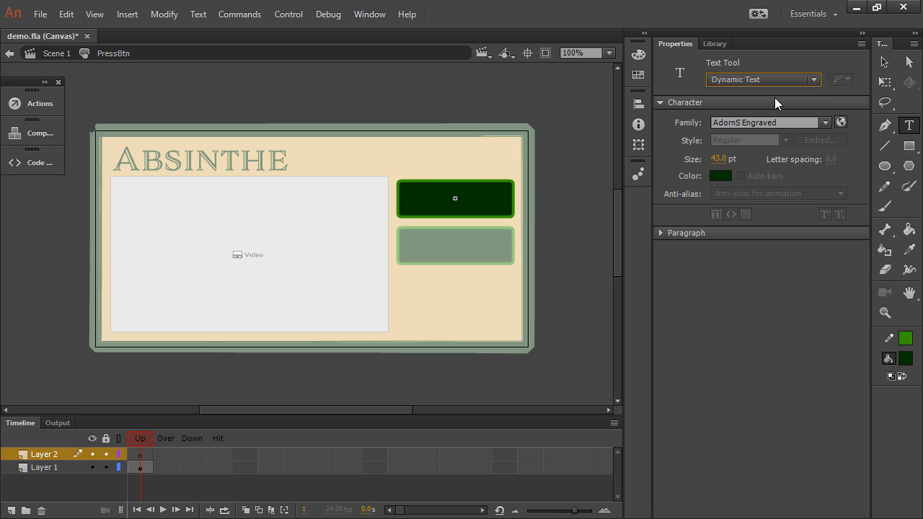
left_click(824, 122)
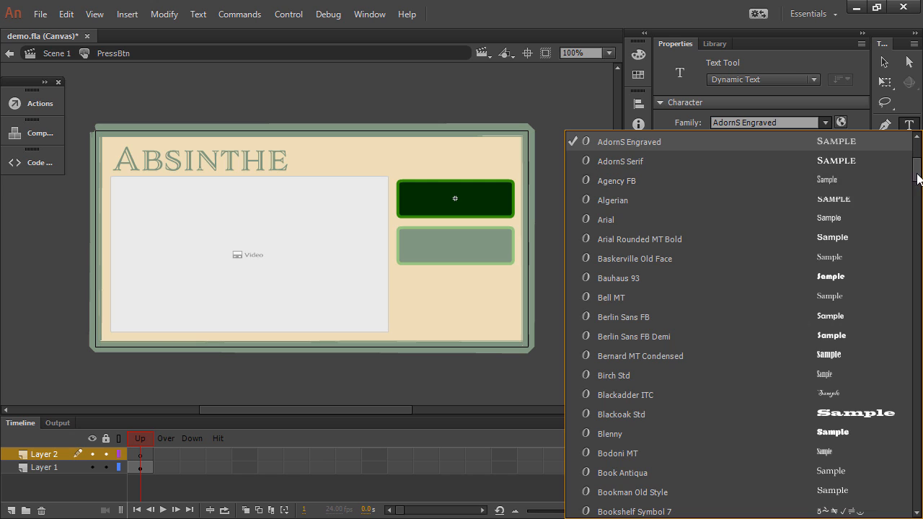
left_click_drag(916, 178, 916, 154)
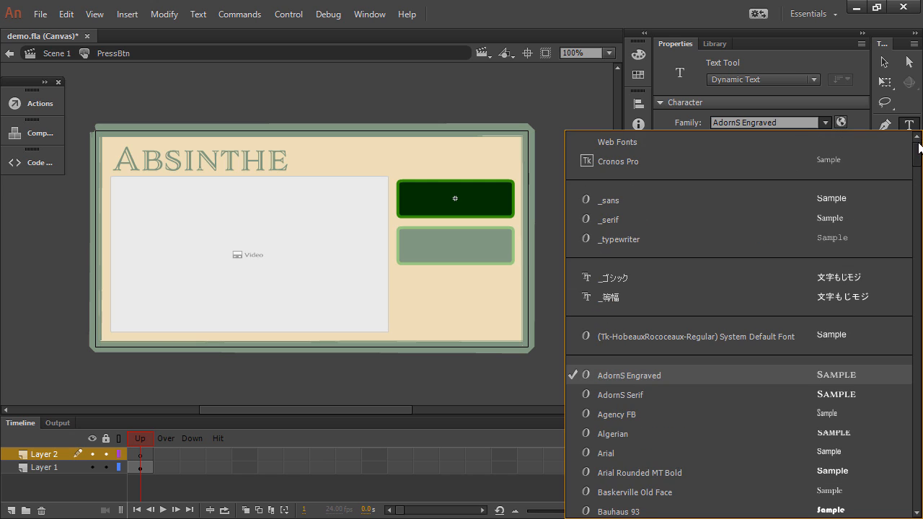
left_click(629, 199)
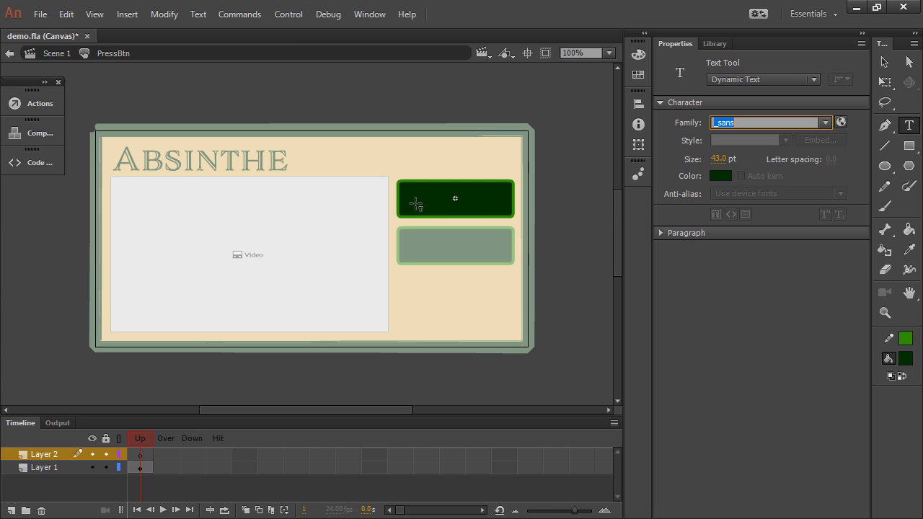
left_click_drag(416, 204, 490, 174)
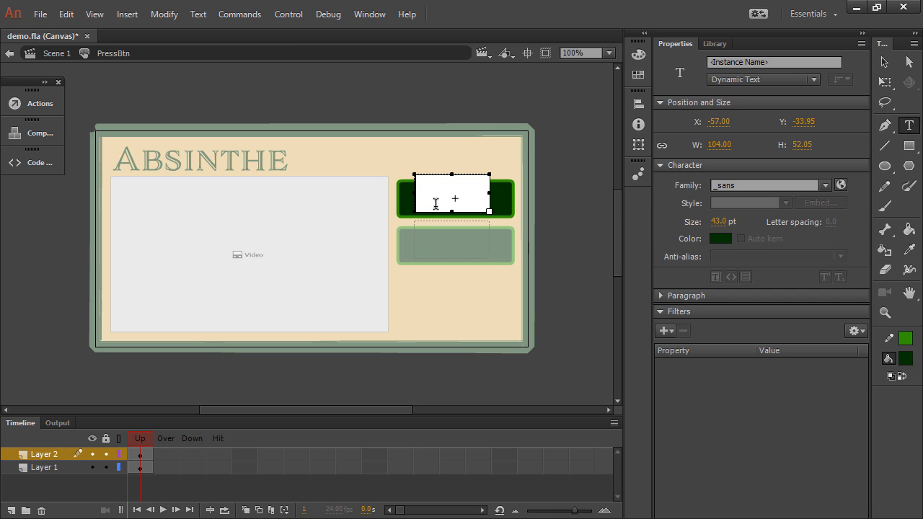
type("Label")
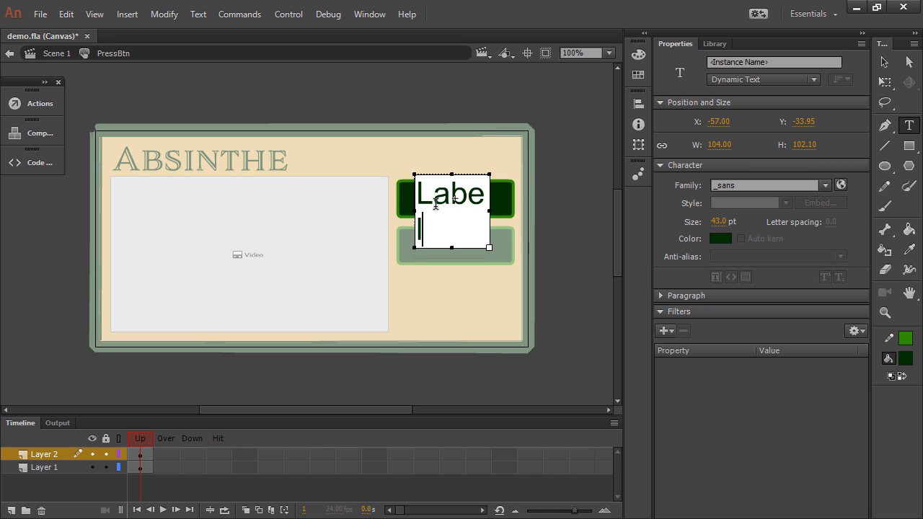
Step: Set the Label text to 28 pt and sample the pale tan background of the artwork as its color
double_click(426, 223)
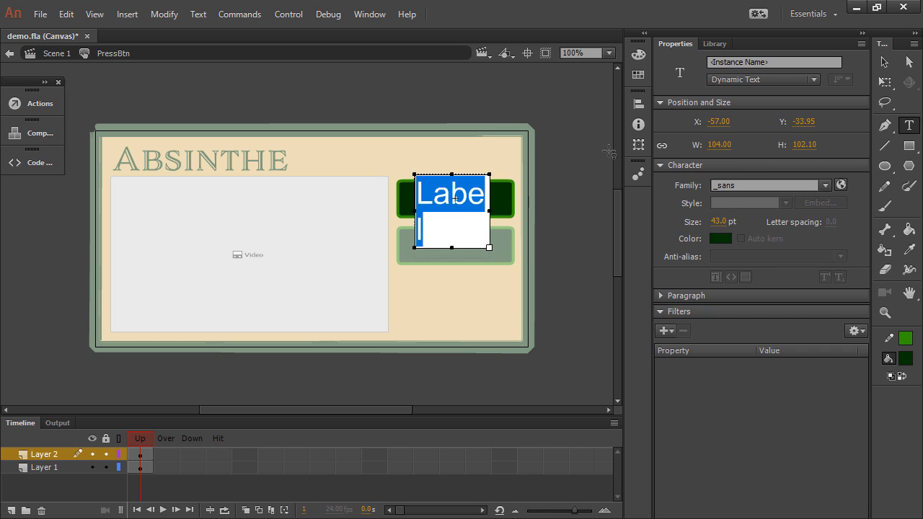
mouse_move(720, 224)
left_mouse_down()
mouse_move(700, 225)
mouse_move(711, 225)
left_mouse_up()
left_click(720, 238)
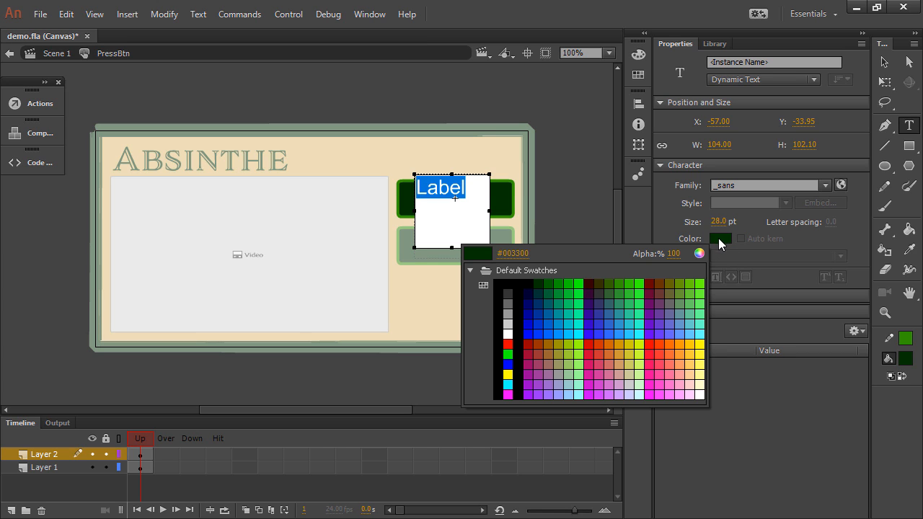
left_click(407, 149)
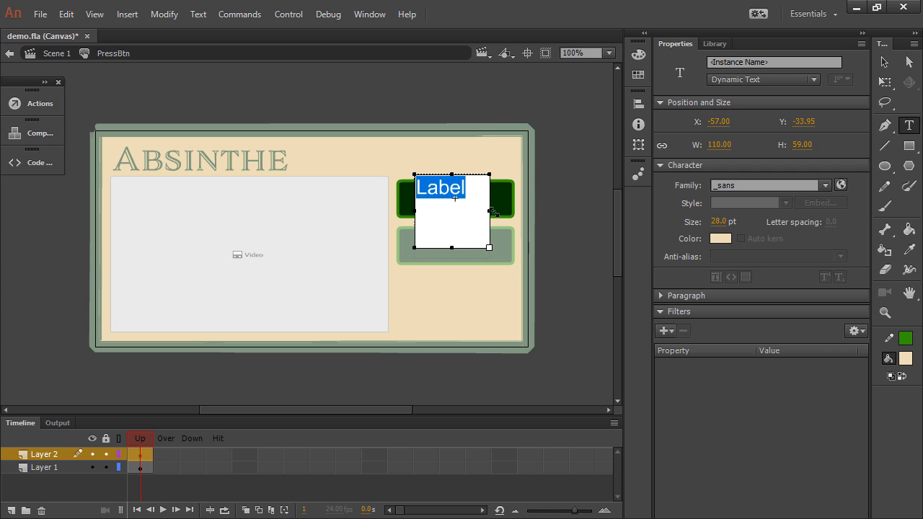
Step: Resize the Label text field to about 107 by 45 px and center-align its text
left_click_drag(489, 247, 492, 207)
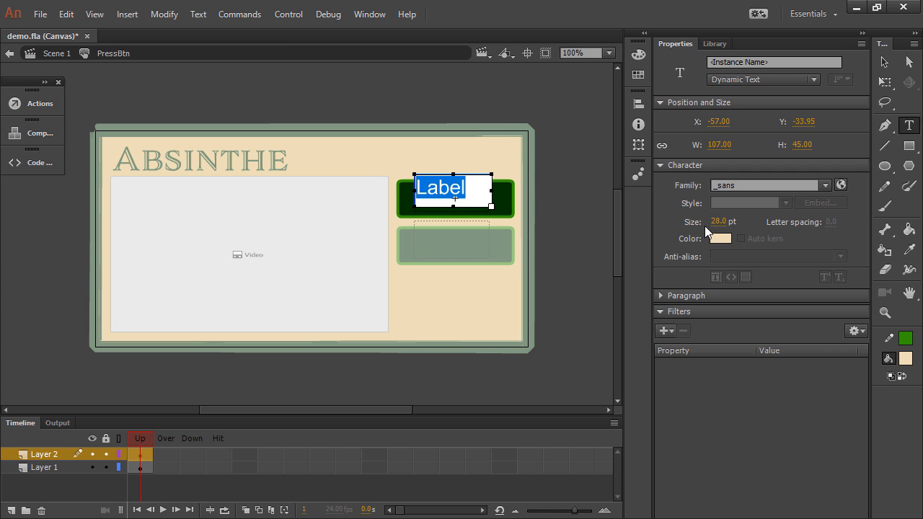
left_click(668, 294)
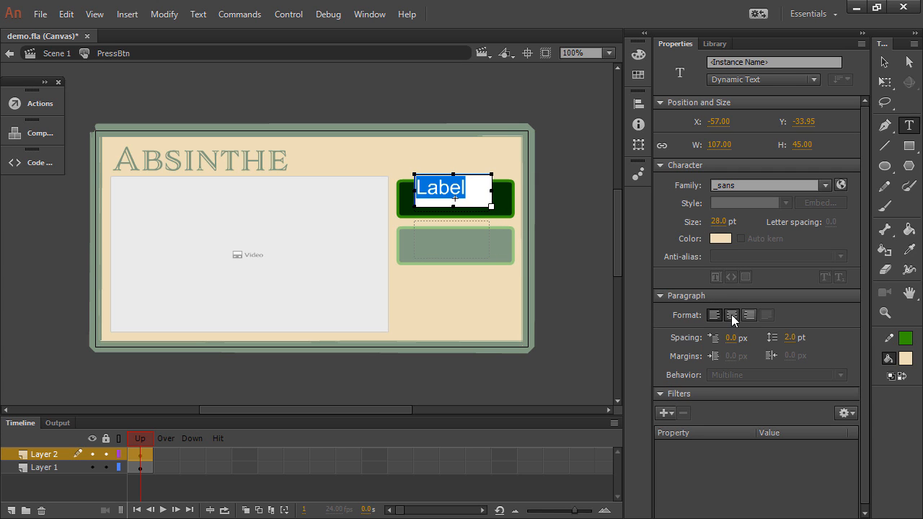
left_click(731, 315)
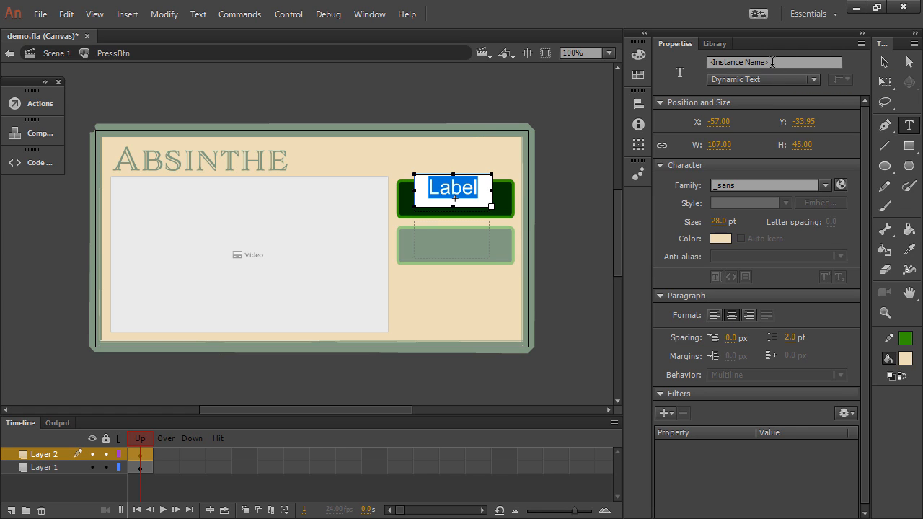
Step: Give the Label text field the instance name dyn and center it on the button at X -53.50, Y -18.50
left_click(773, 62)
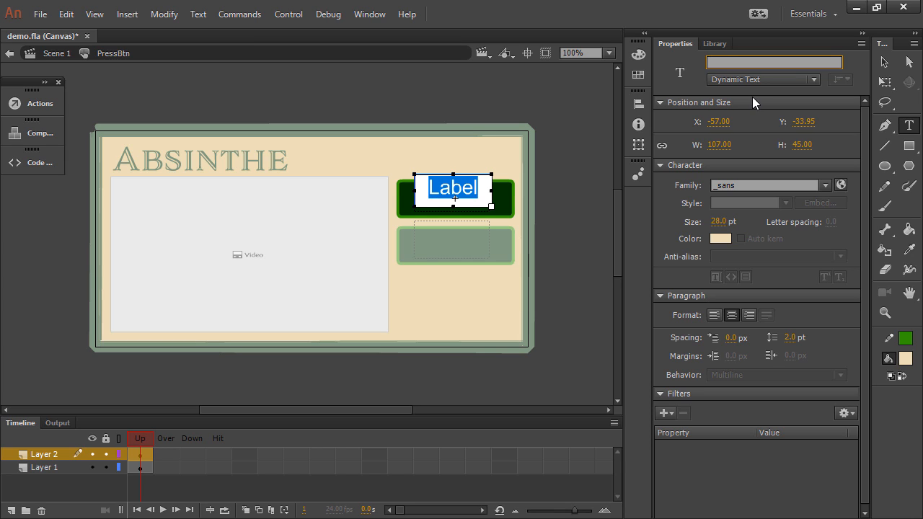
type("dyn")
left_click(885, 62)
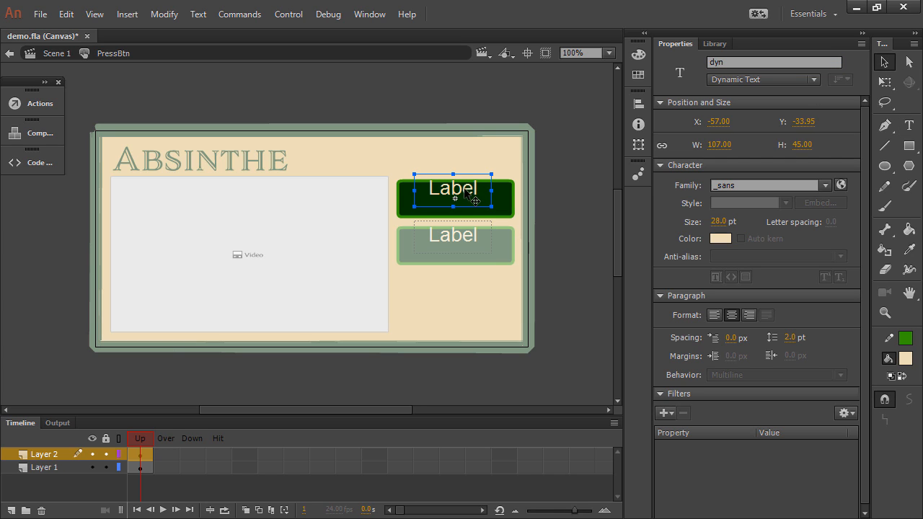
left_click_drag(463, 189, 471, 208)
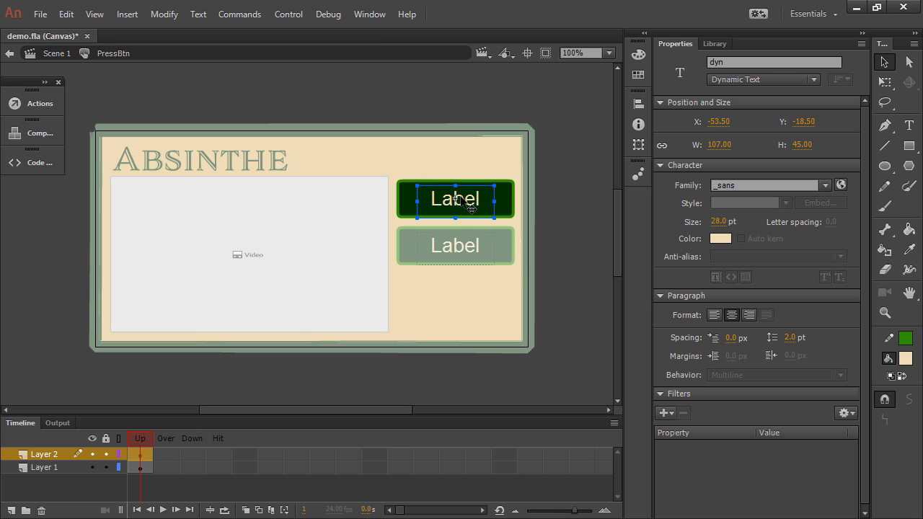
Step: Exit symbol editing to return to Scene 1 and save the document
left_click(49, 55)
left_click(246, 95)
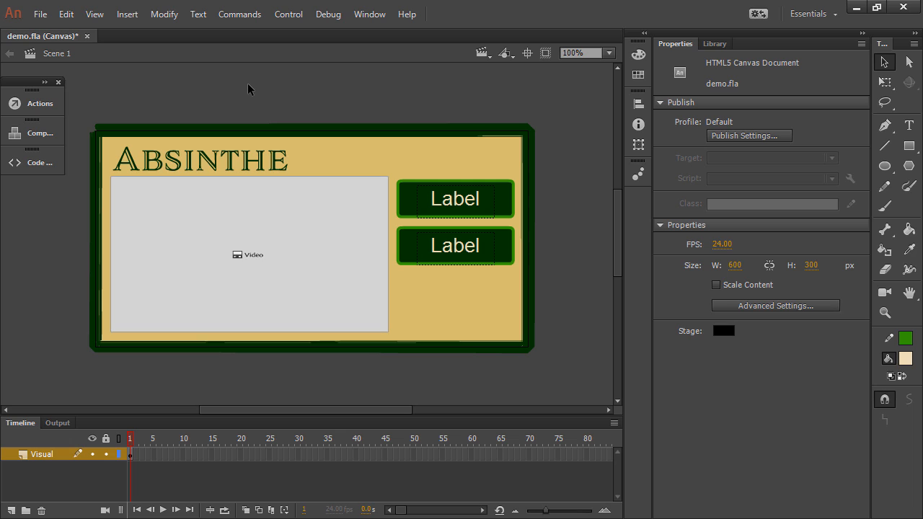
key("ctrl+s")
Step: Check the instance names of the Video component and both buttons, and copy the upper button's instance name
left_click(298, 210)
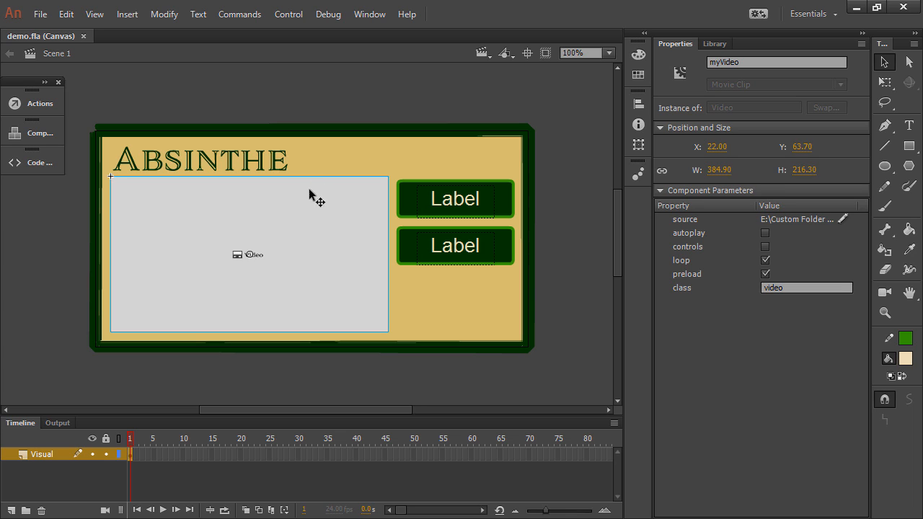
left_click(482, 198)
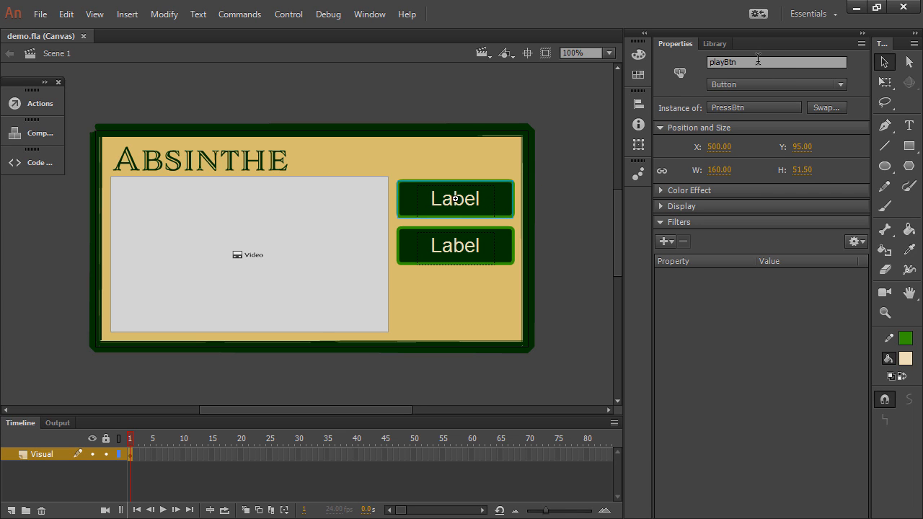
left_click(486, 244)
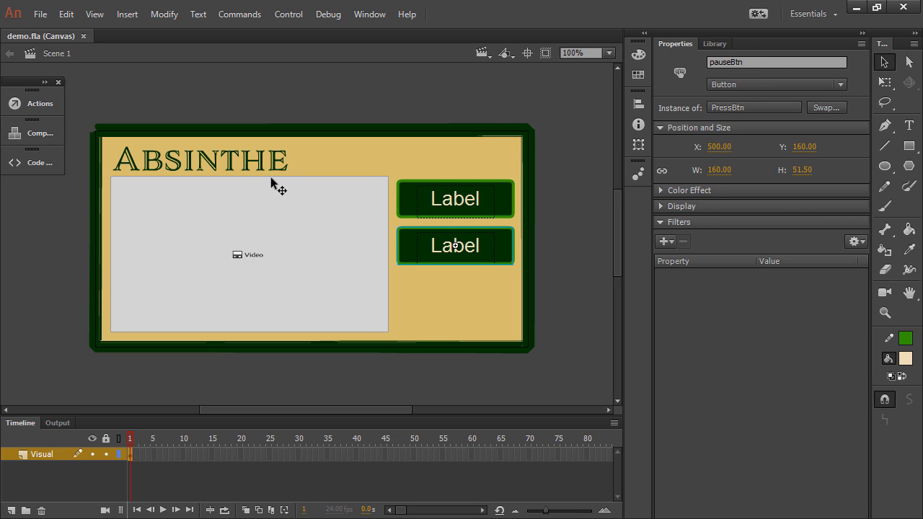
left_click(486, 192)
left_click_drag(770, 62, 664, 62)
key("ctrl+c")
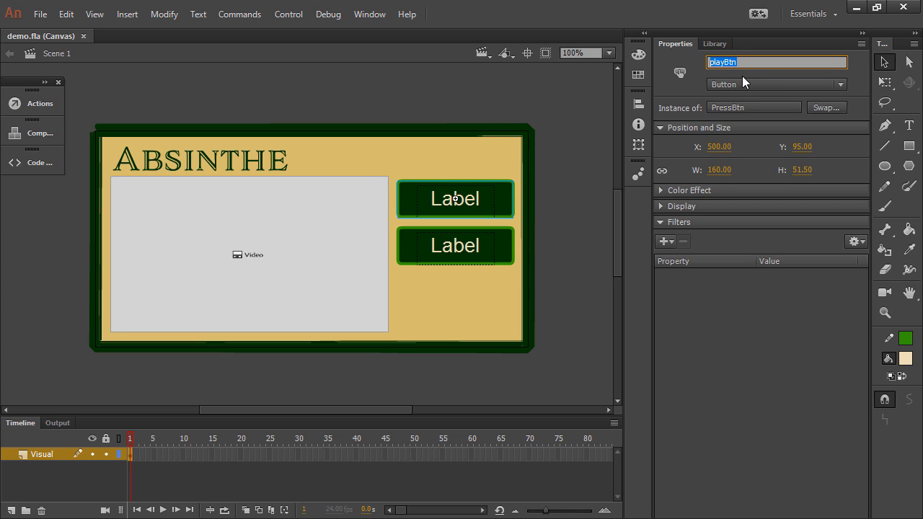
Step: Add the script this.playBtn.dyn.text = "Play"; to frame 1 of the Visual layer, pasting in the copied instance name
left_click(438, 93)
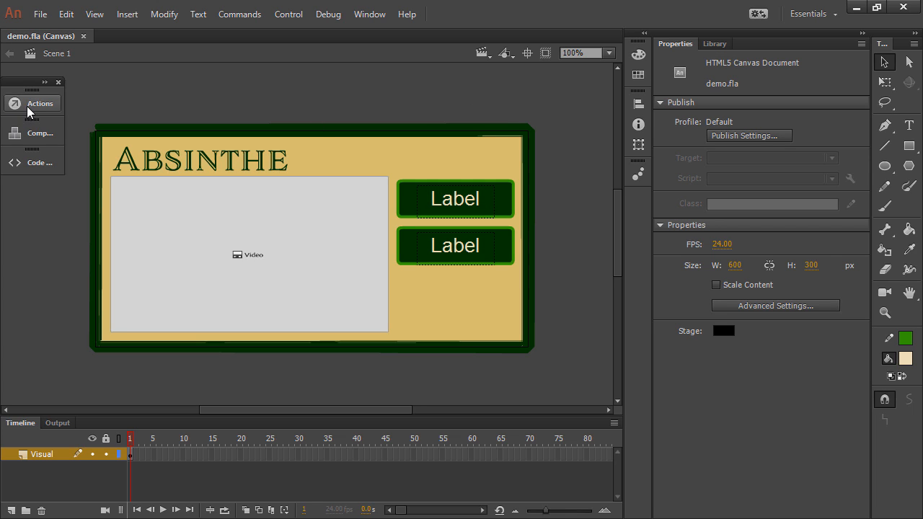
left_click(30, 108)
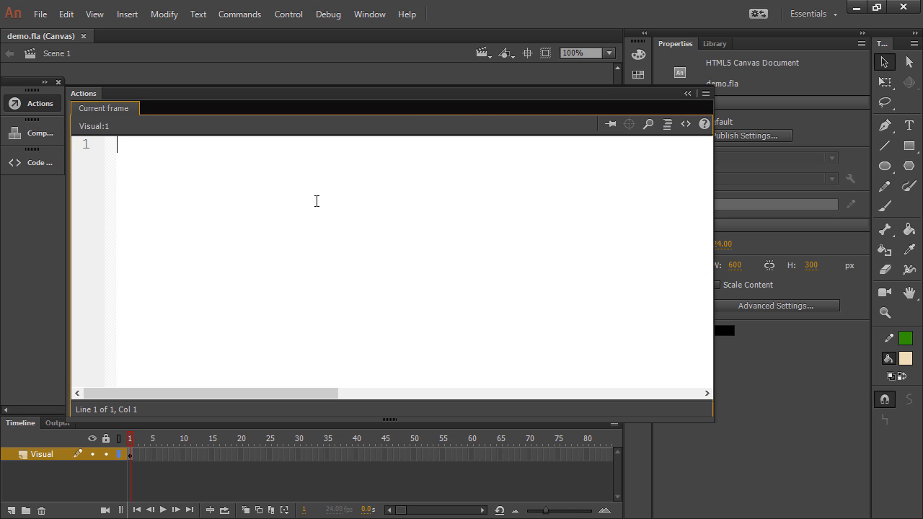
type("this.")
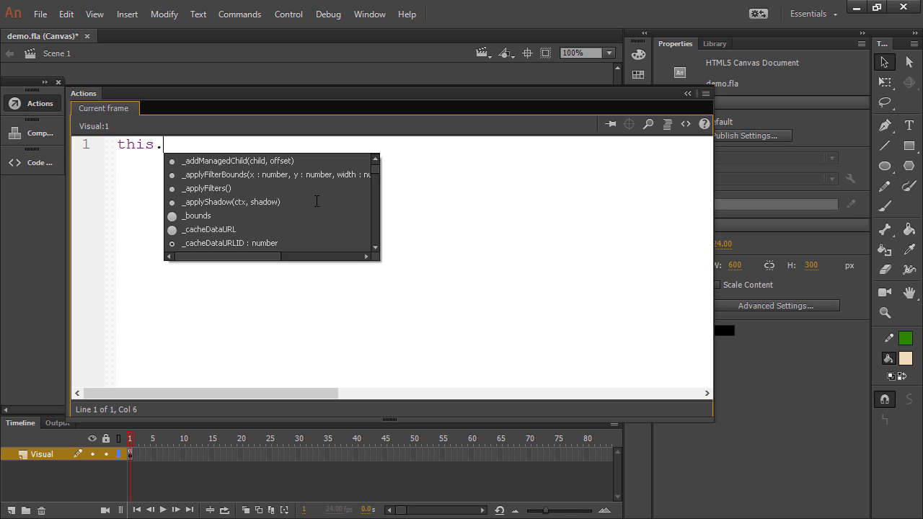
key("ctrl+v")
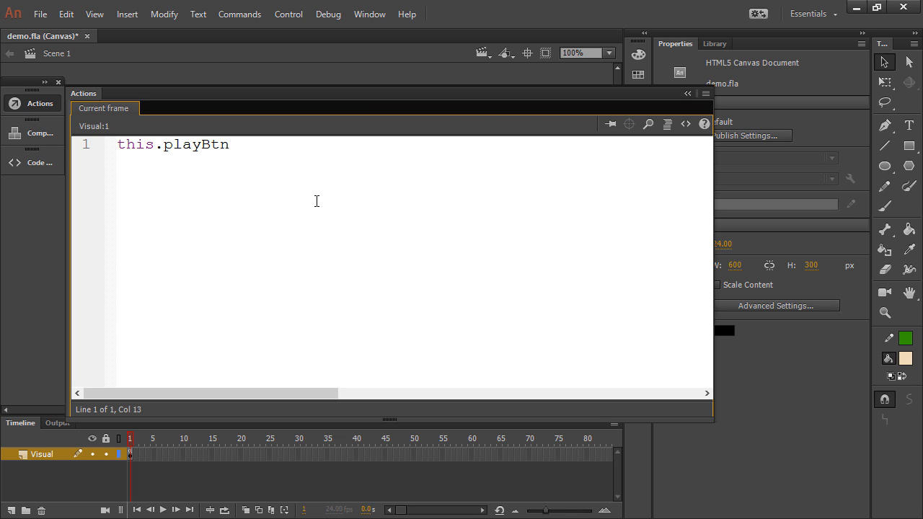
type(".dyn.text = \"Play\";")
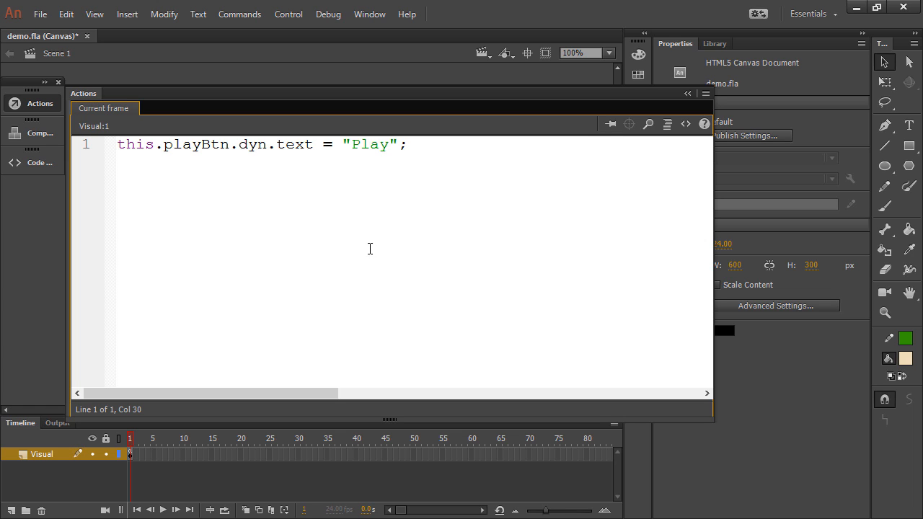
Step: Duplicate the playBtn code line onto line 2 and add blank space below it
left_click_drag(443, 150, 168, 159)
left_click_drag(423, 158, 85, 142)
key("ctrl+c")
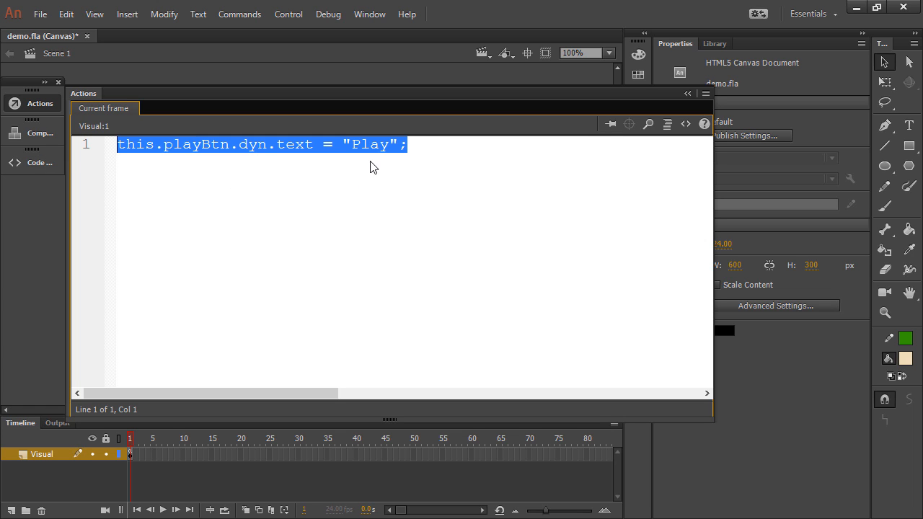
left_click(428, 144)
key("Return")
key("ctrl+v")
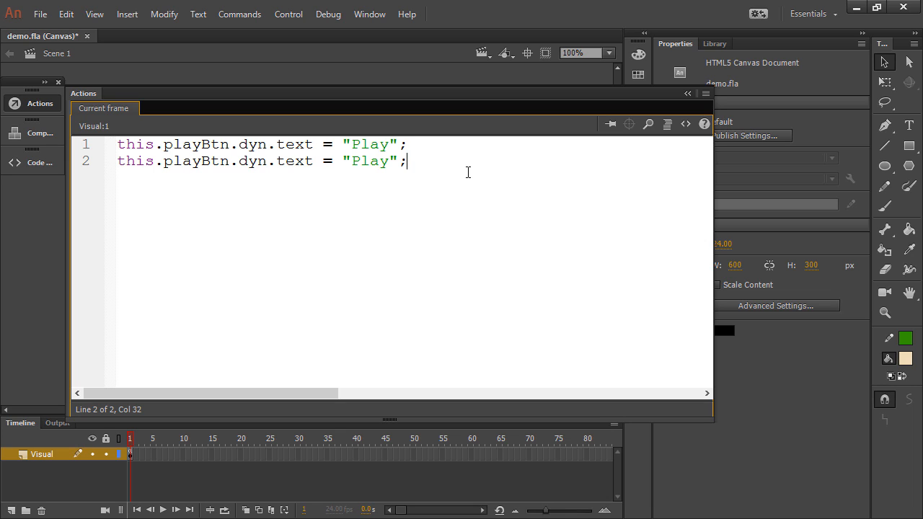
key("Return")
Step: Change the second code line to this.pauseBtn.dyn.text = "Pause"; and place the cursor on the empty line below
left_click_drag(201, 163, 174, 163)
type("aus")
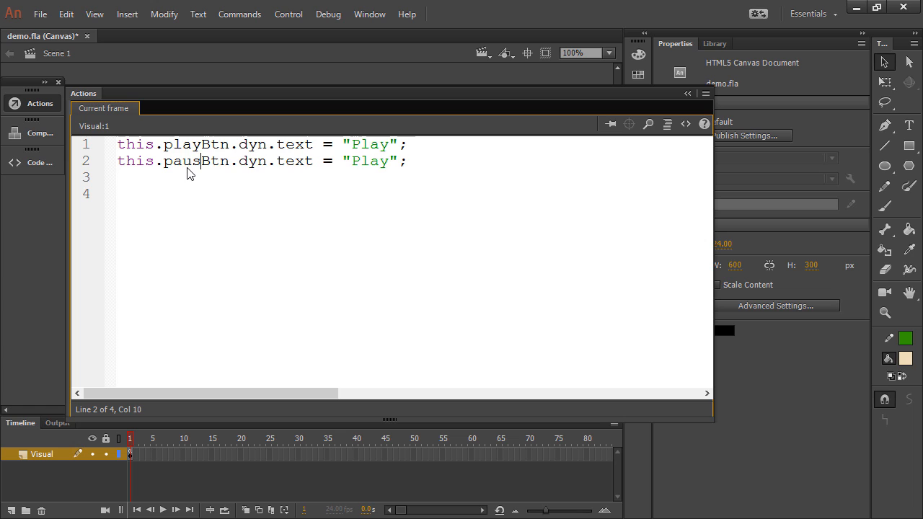
type("e")
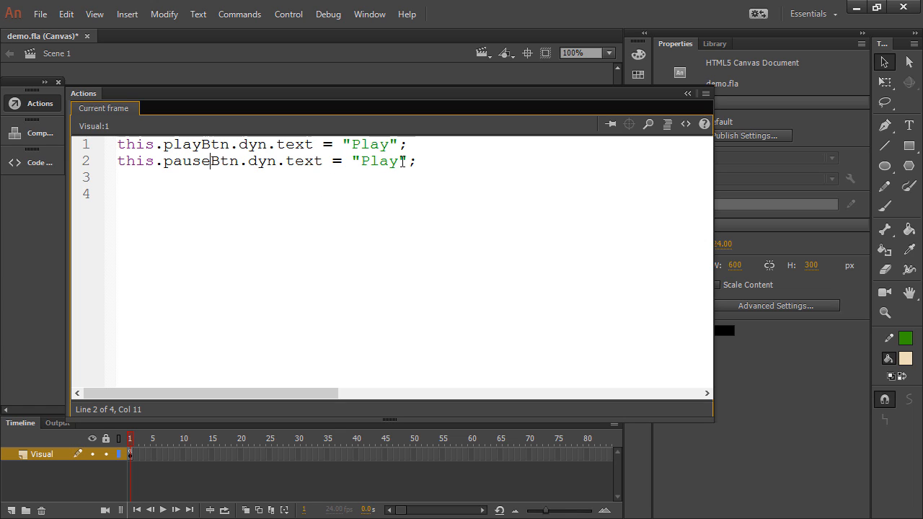
left_click_drag(402, 162, 371, 163)
type("ause")
left_click(482, 209)
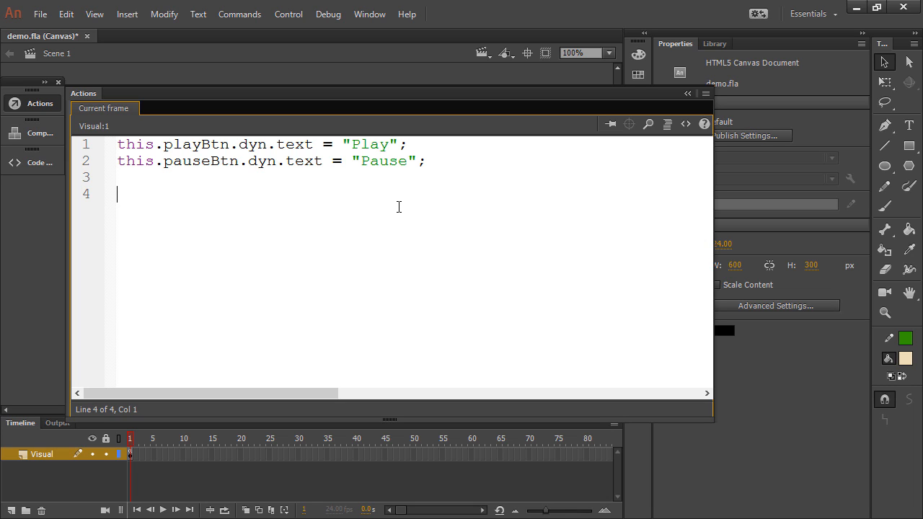
Step: Preview the document in the browser, reload the page to check the button labels, and return to the document in Animate
left_click(39, 14)
left_click(109, 289)
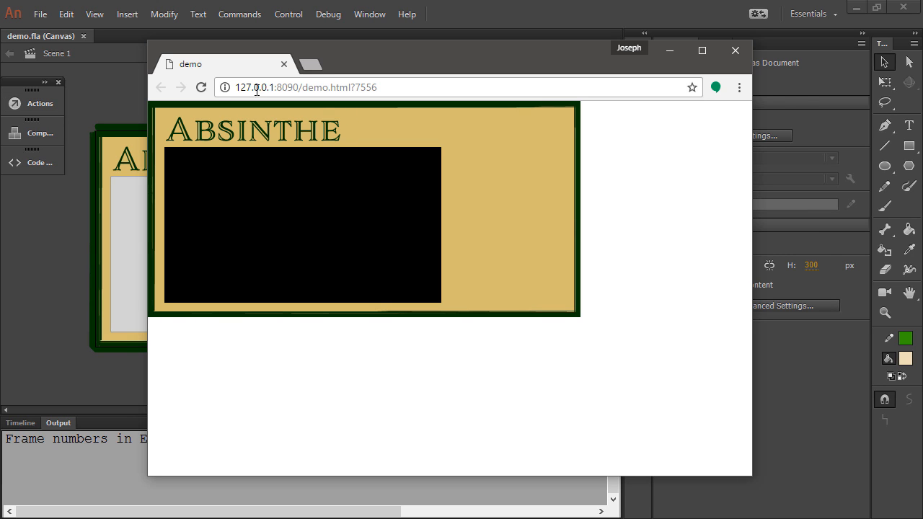
left_click(201, 87)
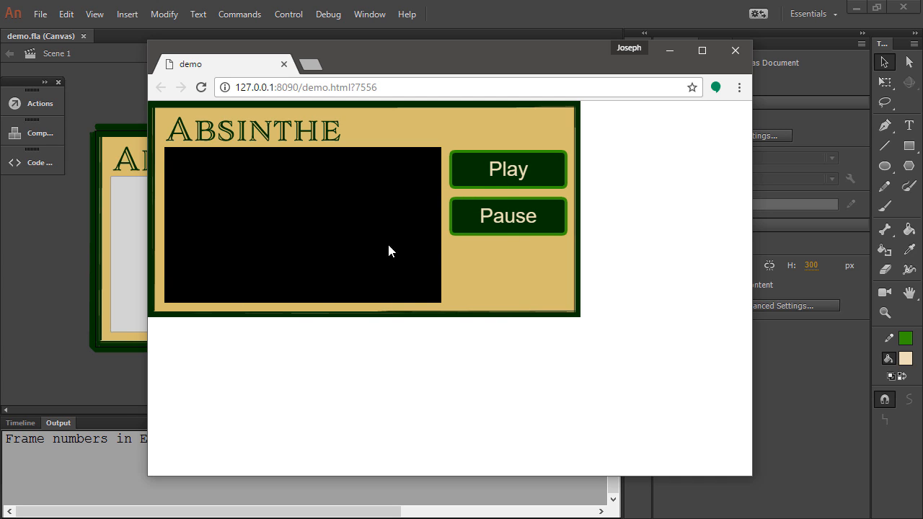
left_click(53, 301)
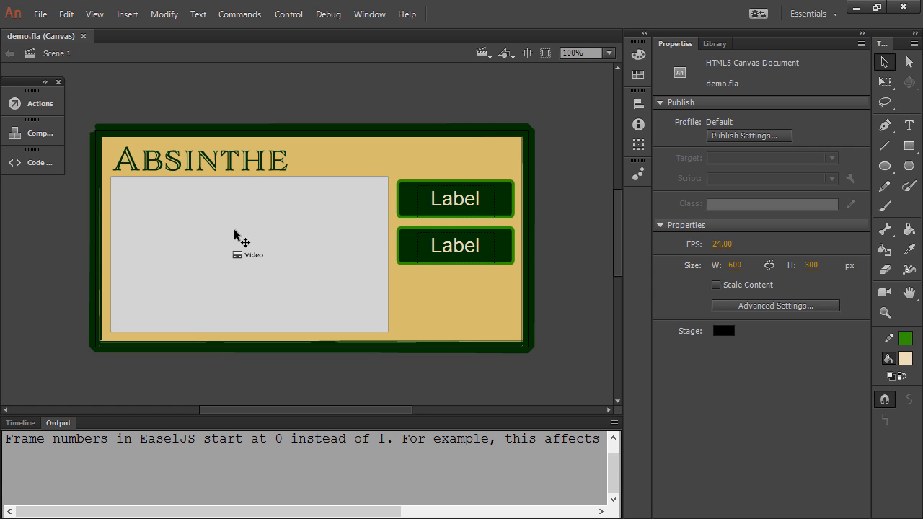
Step: Add the HTML5 Canvas Mouse Click Event code snippet to the playBtn instance
left_click(475, 209)
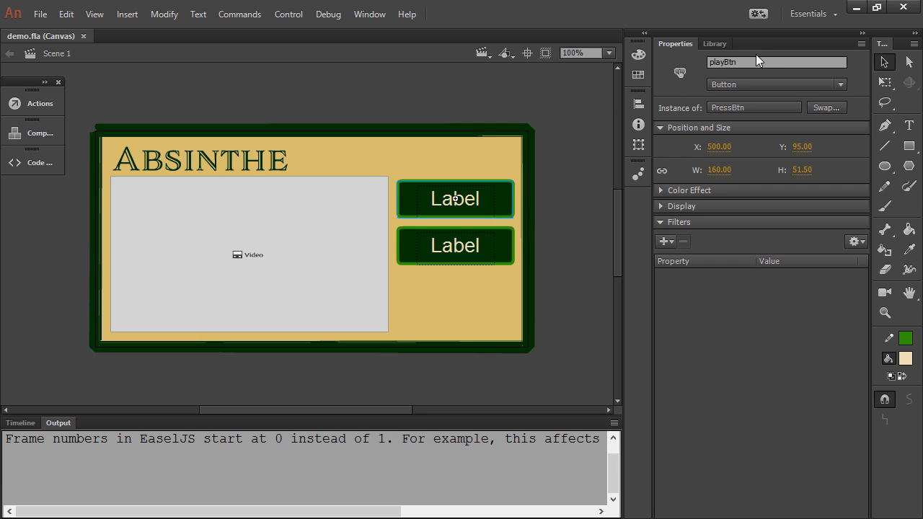
left_click(29, 165)
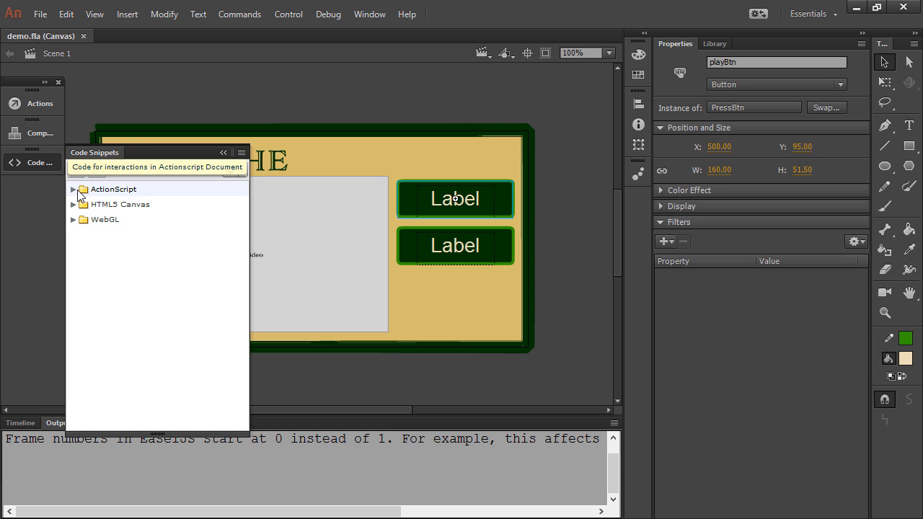
left_click(73, 206)
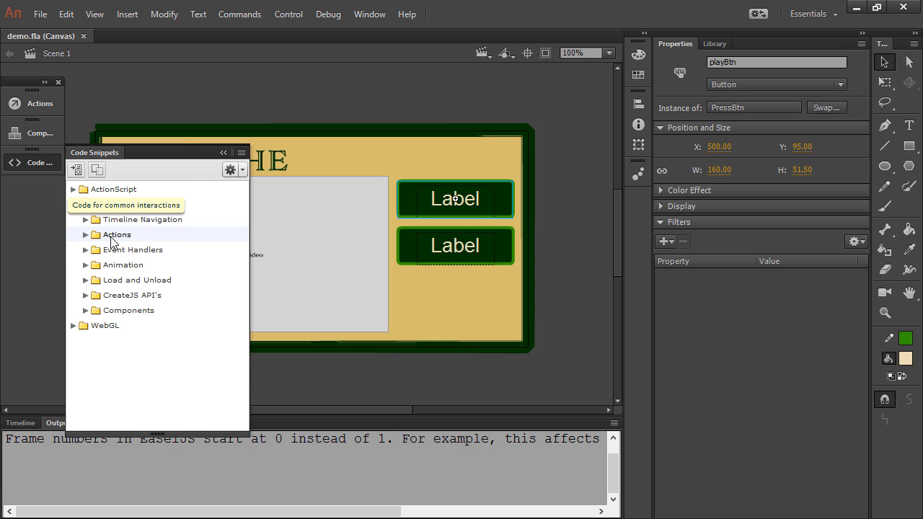
left_click(86, 249)
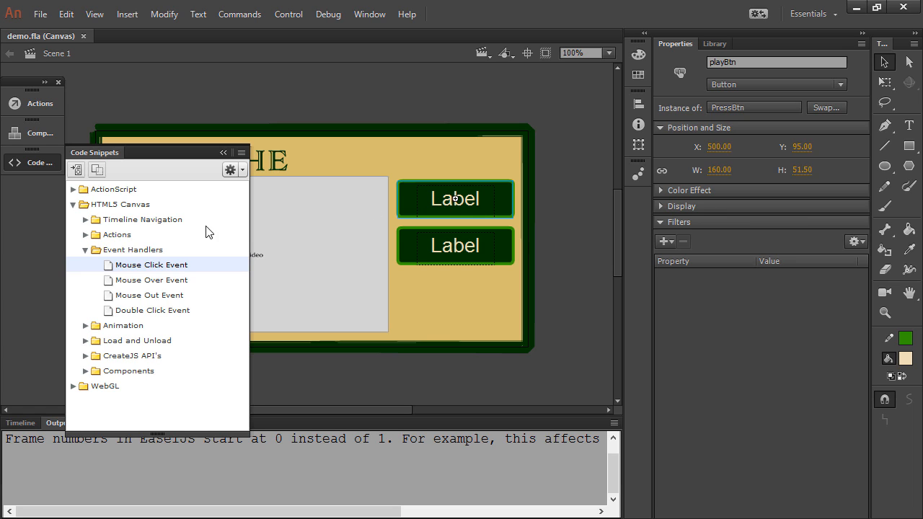
left_click(77, 174)
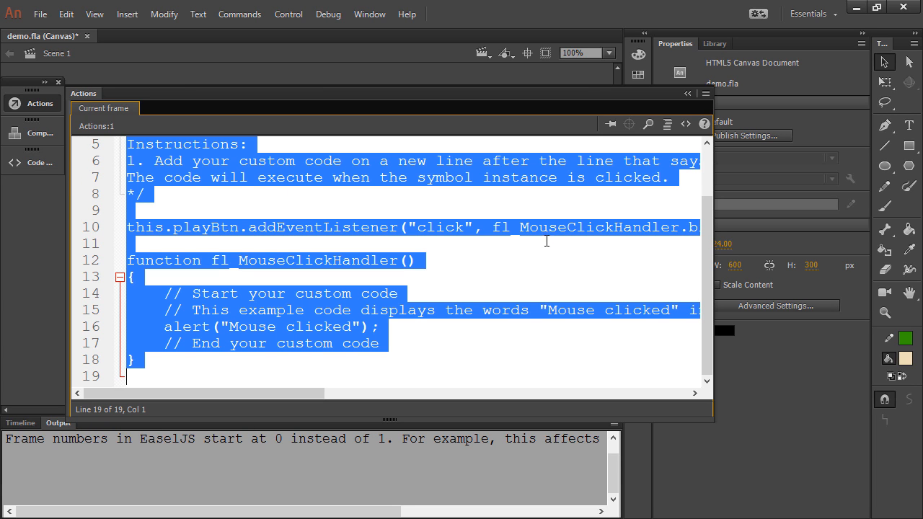
left_click(547, 241)
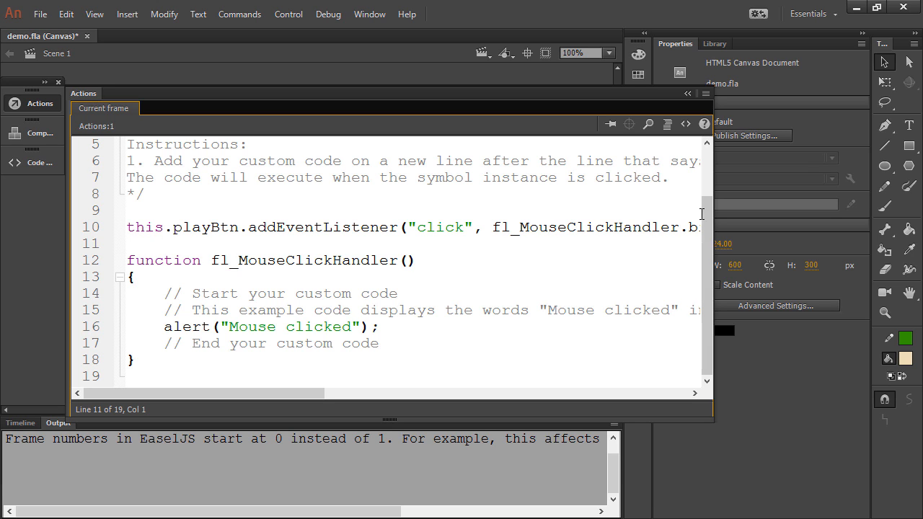
left_click_drag(705, 215, 719, 277)
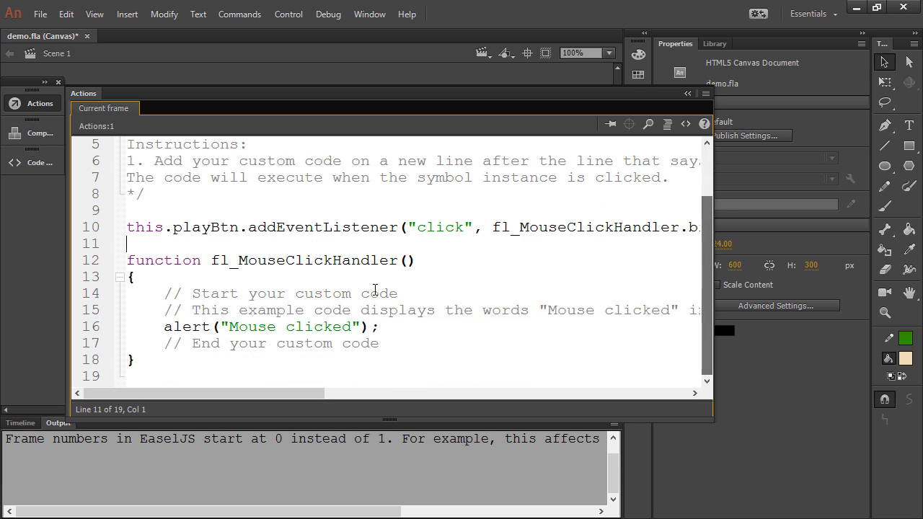
Step: Copy the two button label lines from the script on frame 1 of the Visual layer and delete them there
left_click(19, 424)
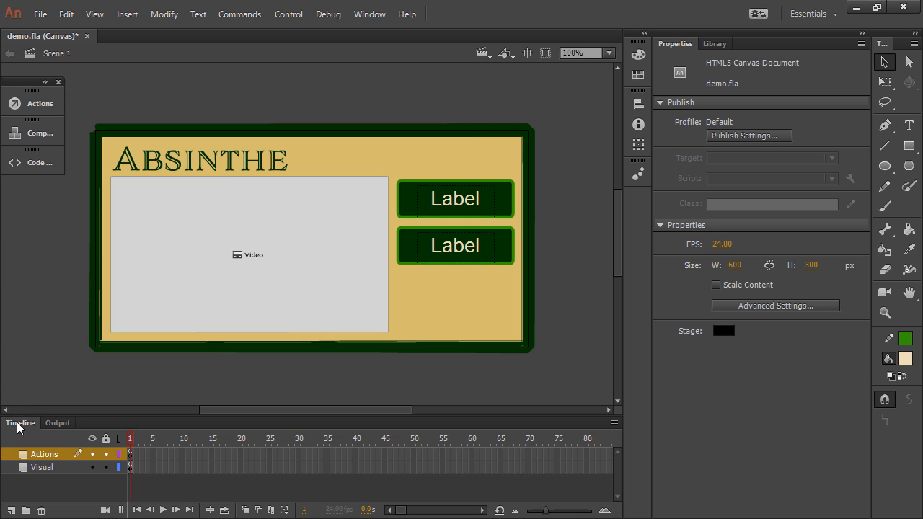
left_click(130, 470)
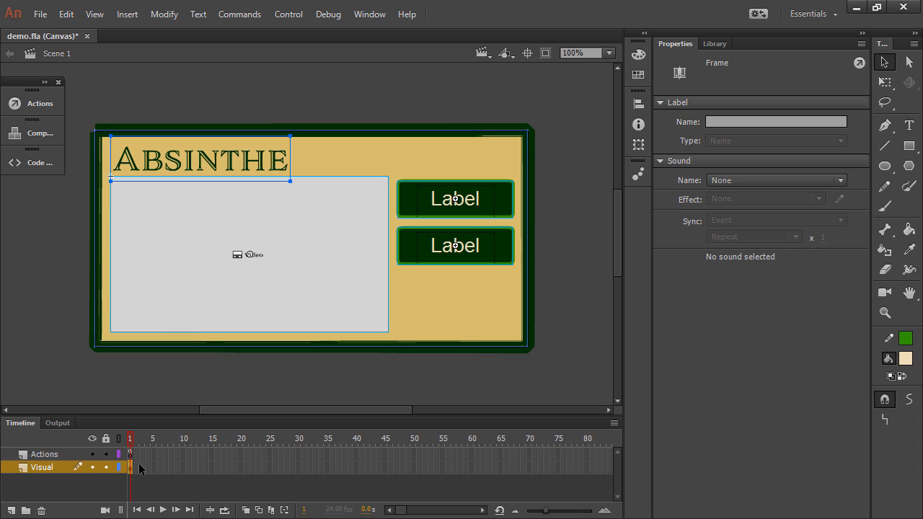
left_click(32, 104)
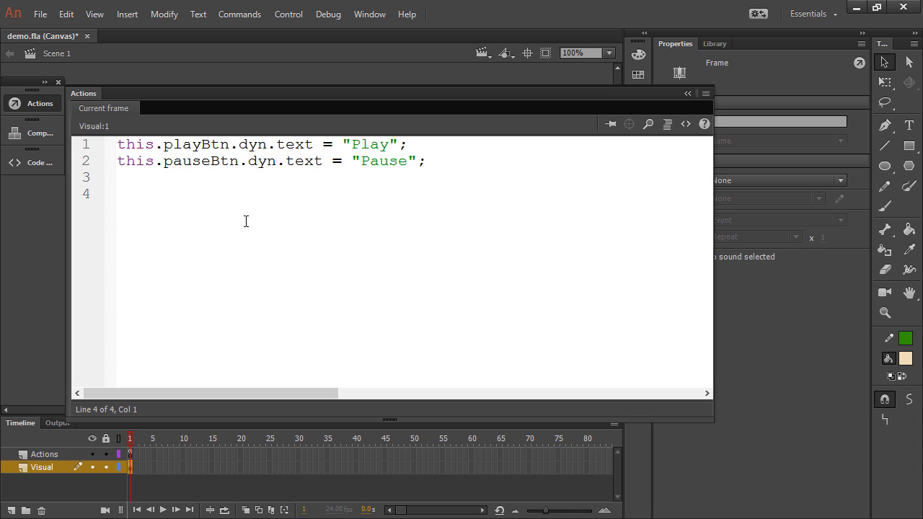
left_click(246, 221)
key("ctrl+a")
key("ctrl+c")
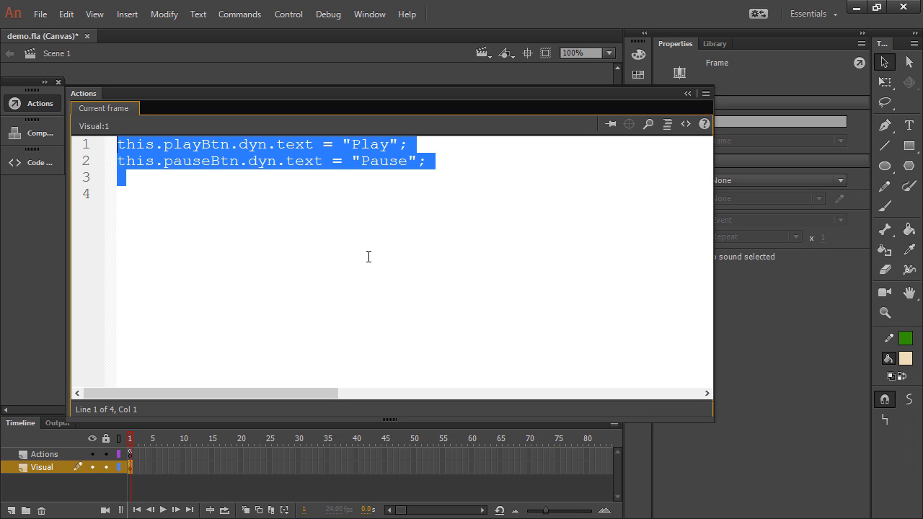
key("Delete")
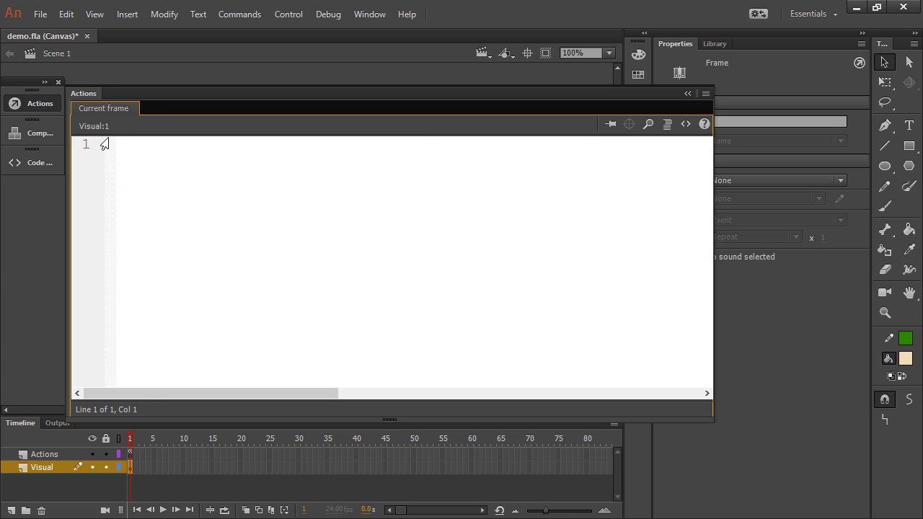
Step: Replace the instruction comment block at the start of the Actions layer's frame 1 script with the copied label lines
left_click(129, 456)
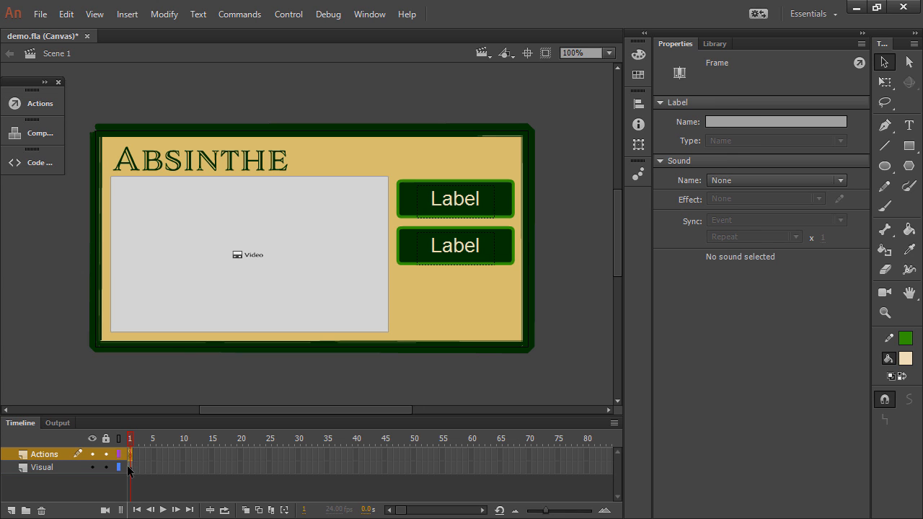
left_click(29, 102)
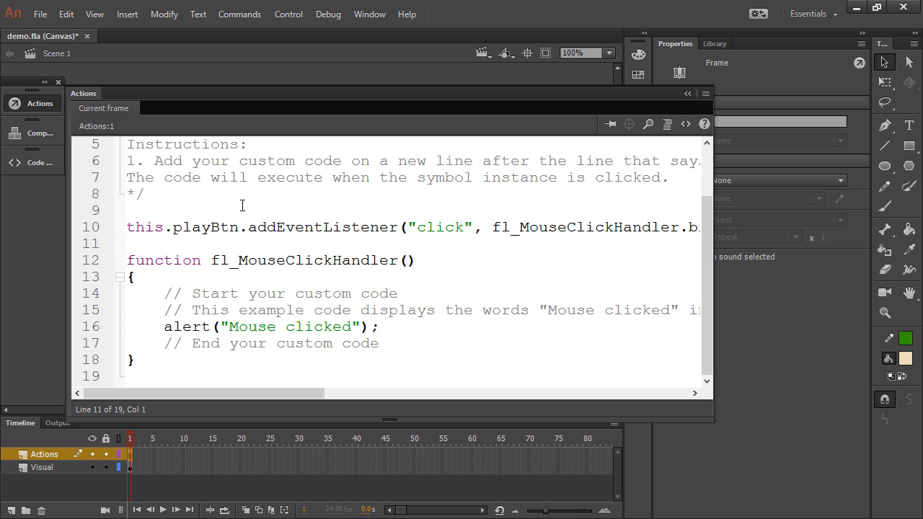
left_click(150, 200)
left_click_drag(708, 215, 710, 168)
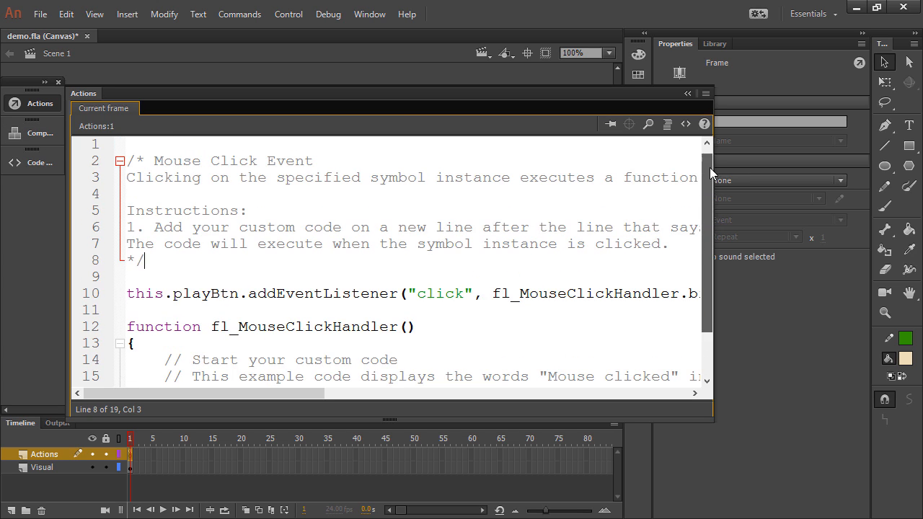
key("ctrl+shift+Home")
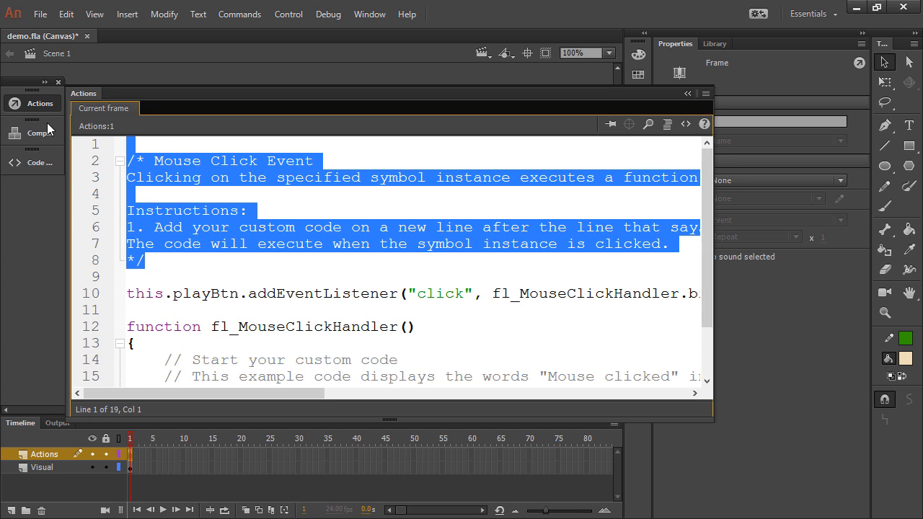
key("ctrl+v")
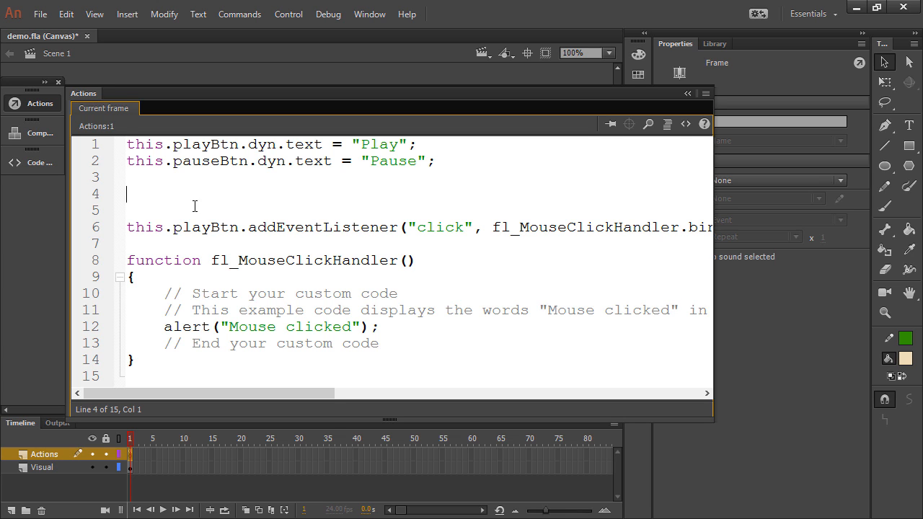
Step: Delete the placeholder code inside fl_MouseClickHandler and the surplus blank lines around the playBtn event listener
left_click(171, 246)
key("BackSpace")
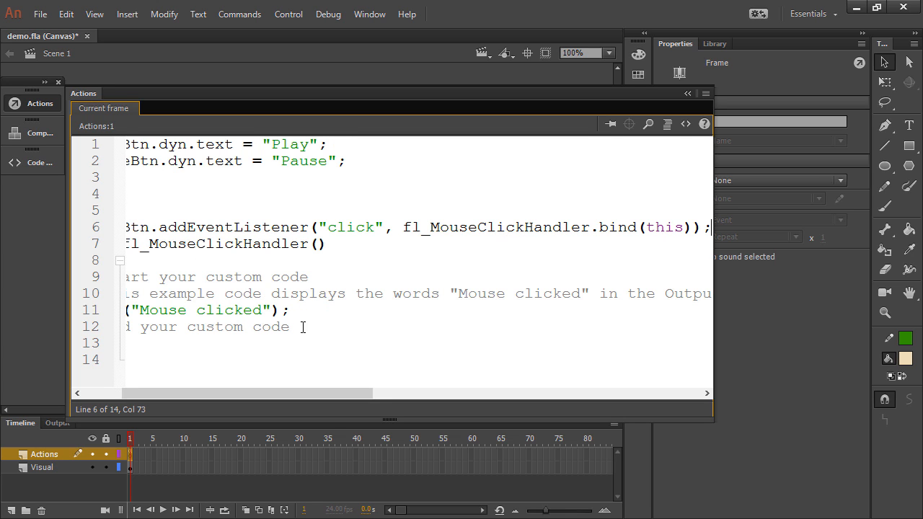
left_click(315, 328)
left_click(152, 277, "shift")
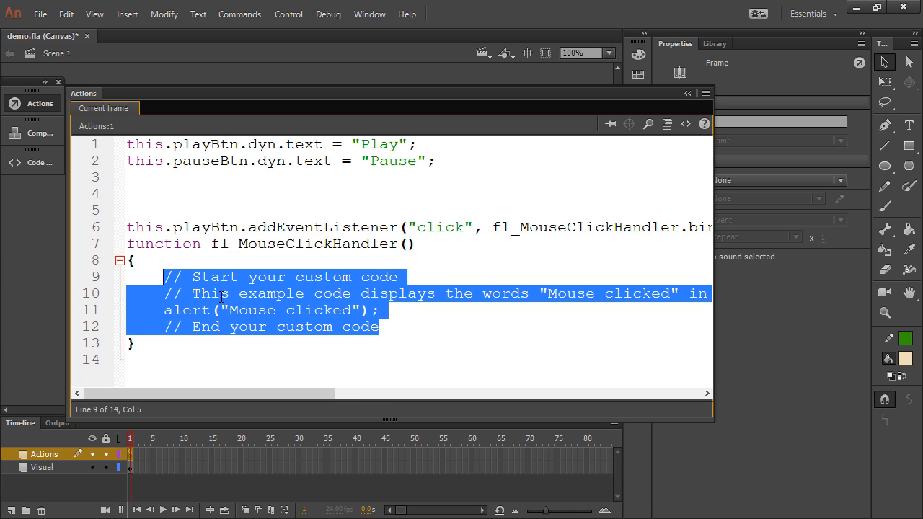
key("BackSpace")
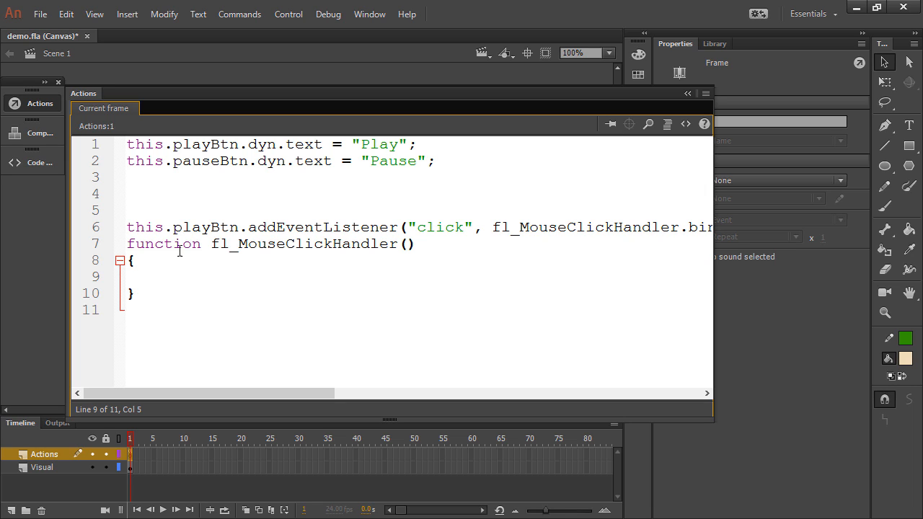
left_click(199, 215)
key("BackSpace")
key("BackSpace")
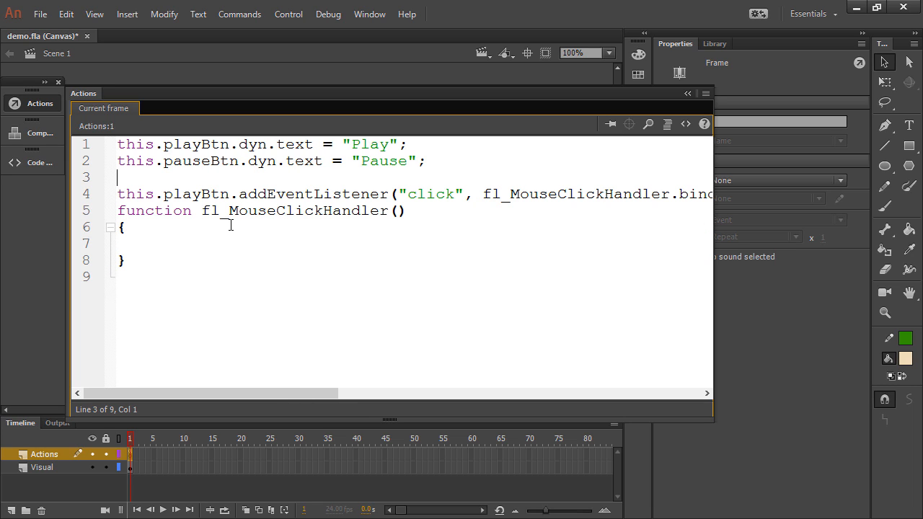
Step: Examine the playBtn listener line's event type, handler name and instance name, and the empty function body beneath it
left_click(163, 194)
left_click(303, 191)
left_click(294, 191)
triple_click(297, 191)
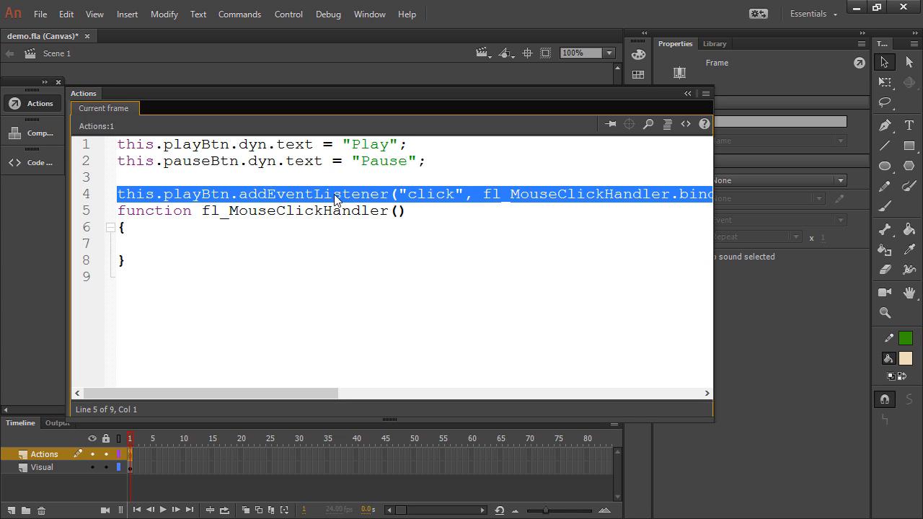
double_click(450, 200)
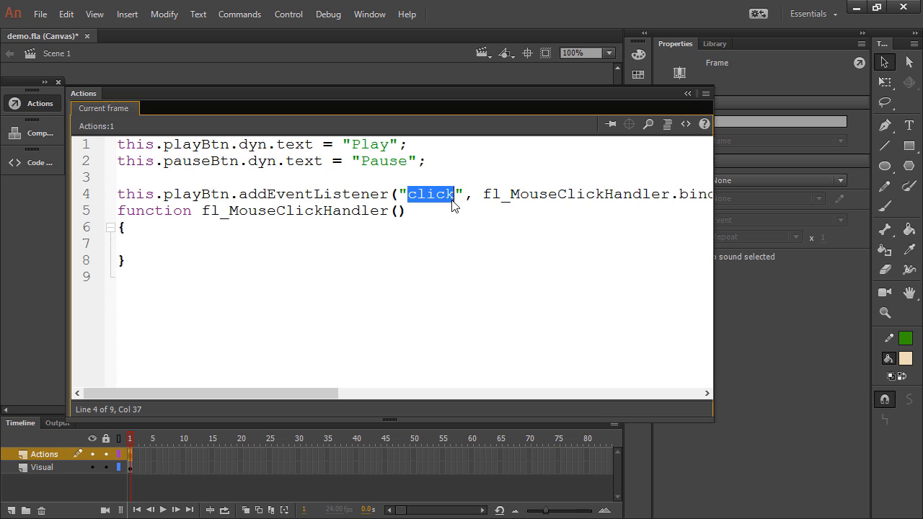
double_click(572, 193)
double_click(193, 195)
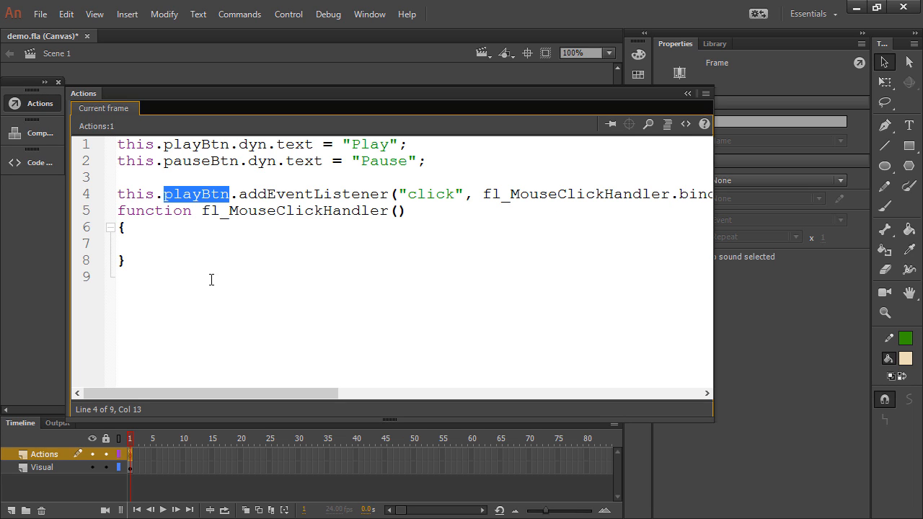
left_click(212, 280)
left_click(137, 244)
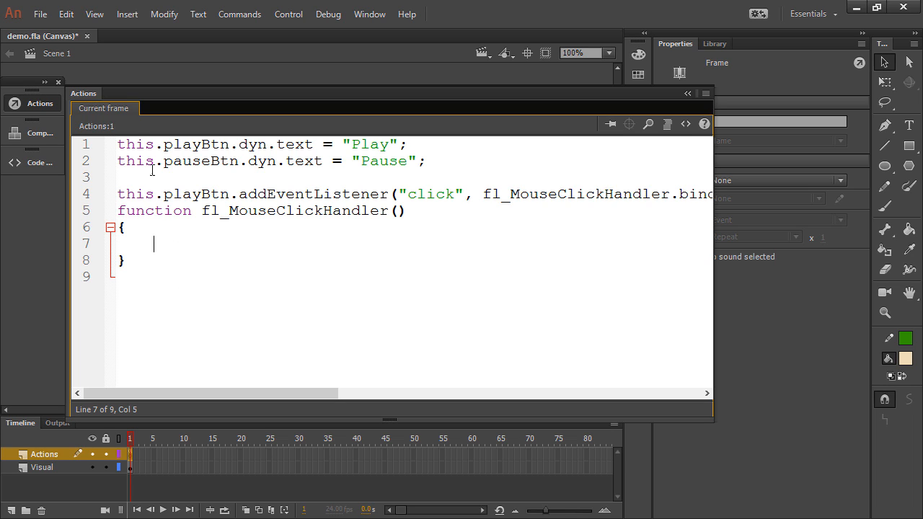
Step: Add the HTML5 Canvas Mouse Click Event code snippet to the pauseBtn instance
left_click(36, 105)
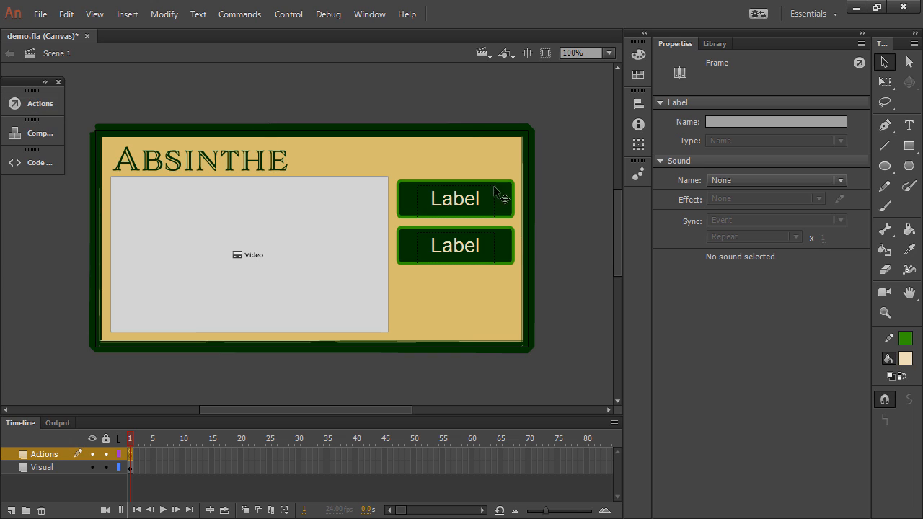
left_click(442, 251)
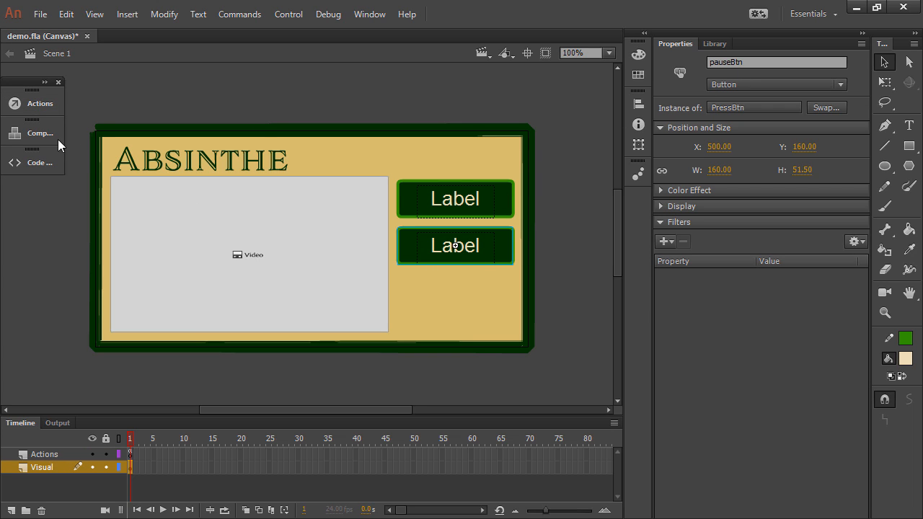
left_click(28, 166)
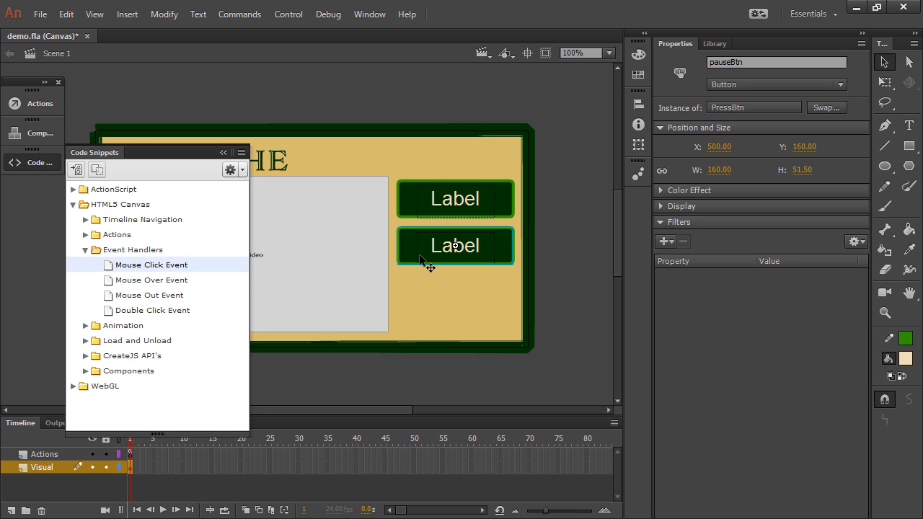
left_click(76, 171)
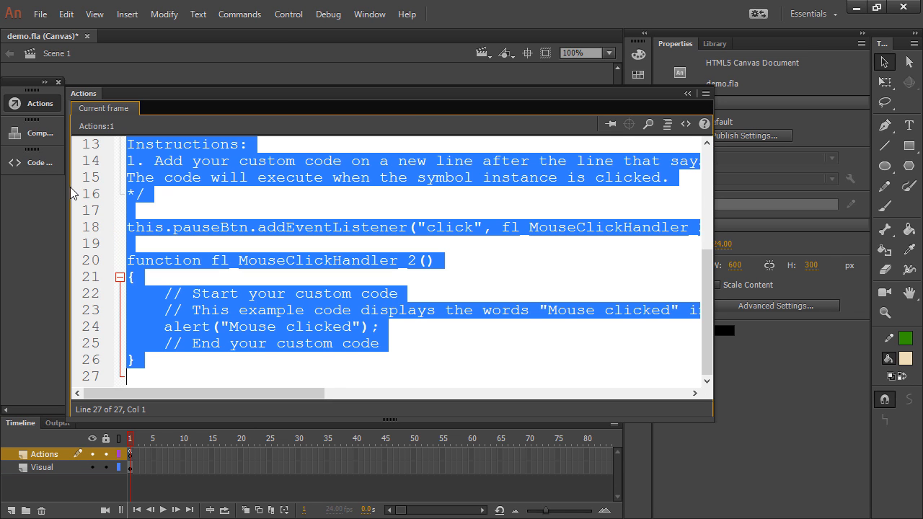
left_click(514, 261)
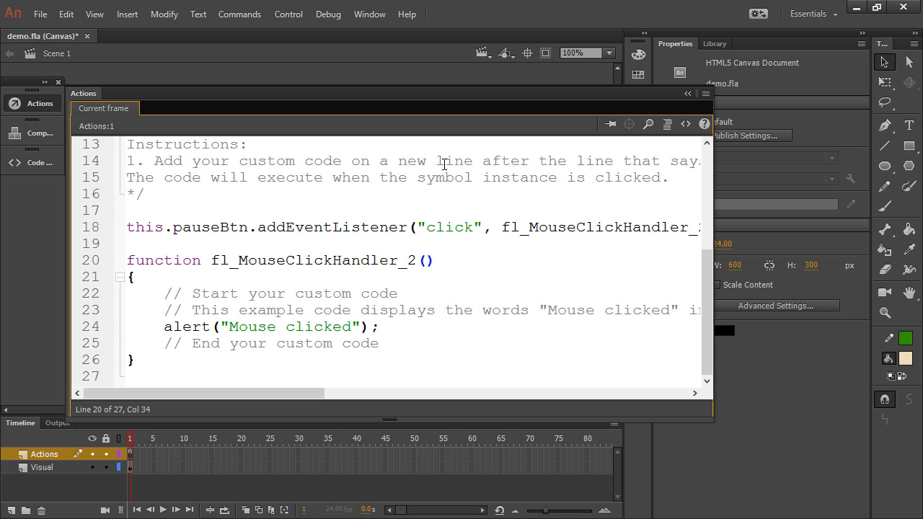
Step: Delete the instruction comment block above the pauseBtn listener and the blank line between the listener and its function
left_click_drag(712, 254, 670, 198)
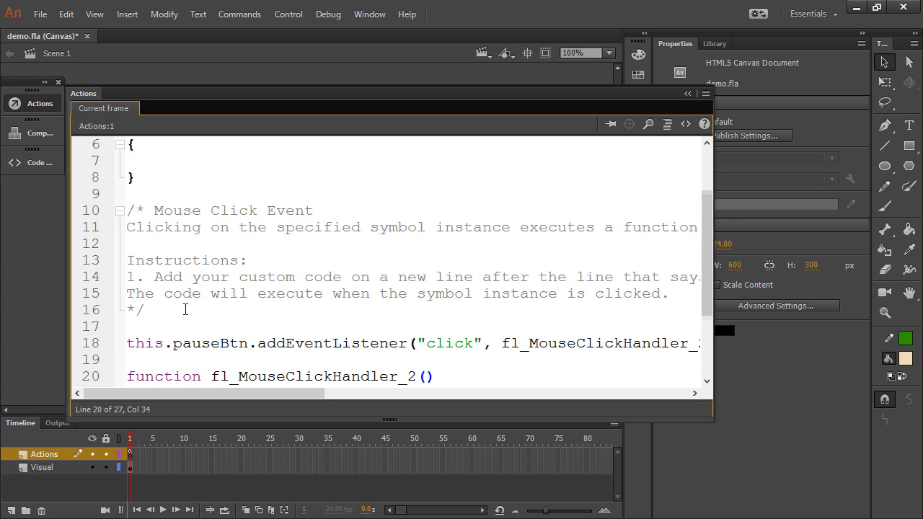
left_click_drag(185, 309, 123, 210)
key("BackSpace")
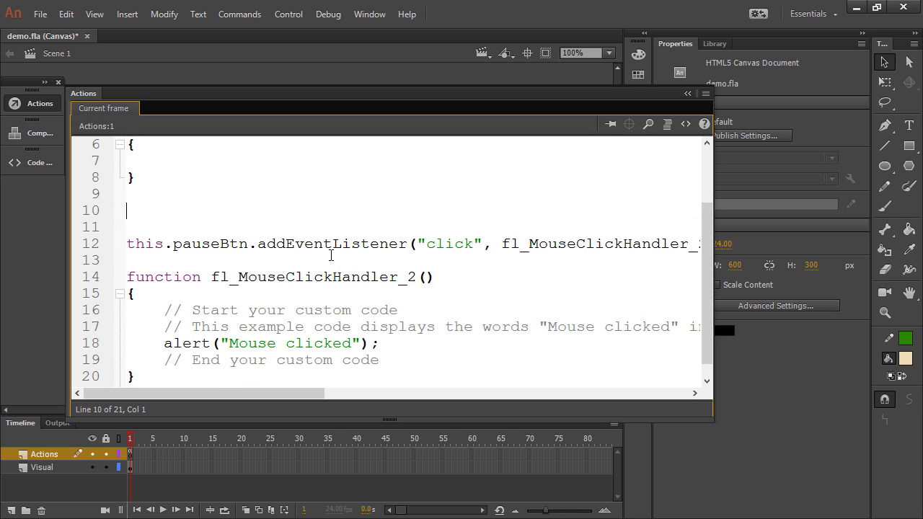
key("BackSpace")
left_click(176, 247)
key("BackSpace")
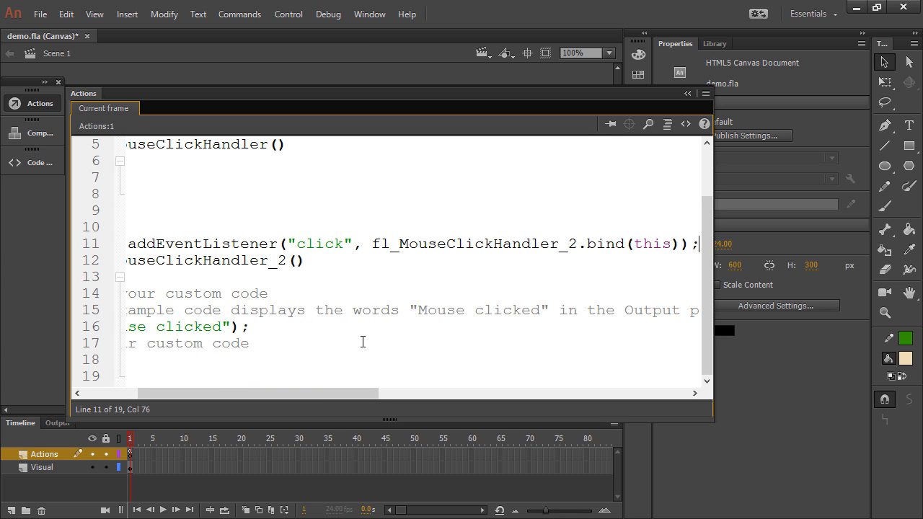
Step: Clear the placeholder code from fl_MouseClickHandler_2 and remove the extra blank line above the pauseBtn listener
left_click_drag(306, 397, 112, 396)
left_click_drag(381, 343, 157, 298)
key("BackSpace")
left_click(173, 272)
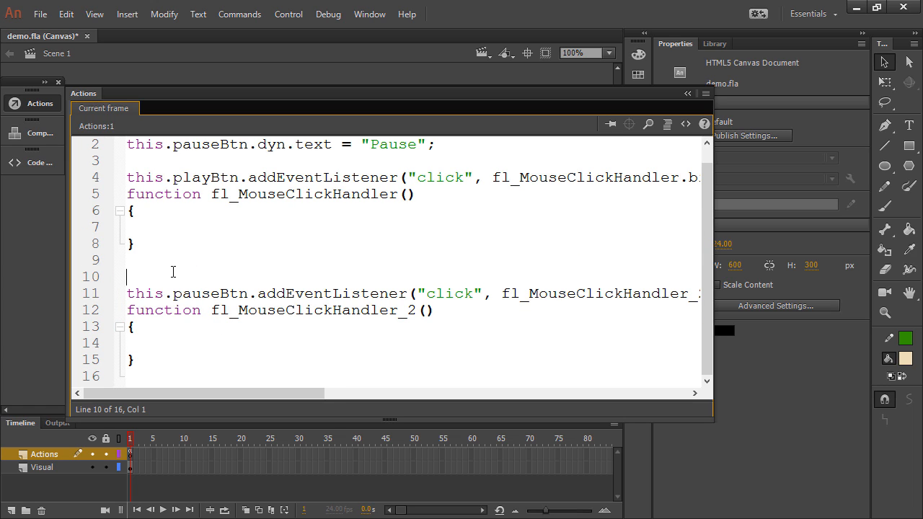
key("BackSpace")
double_click(230, 193)
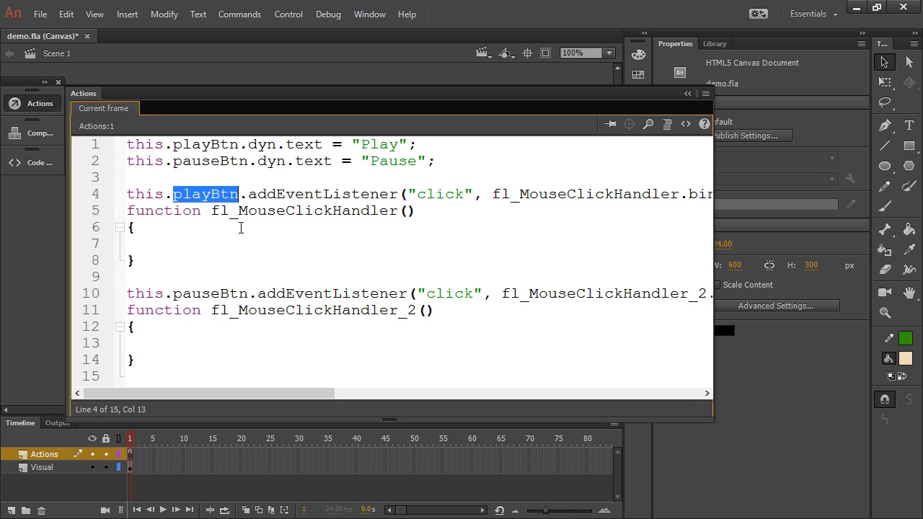
Step: Check the instance name and event type in the pauseBtn listener line and save the document
double_click(205, 294)
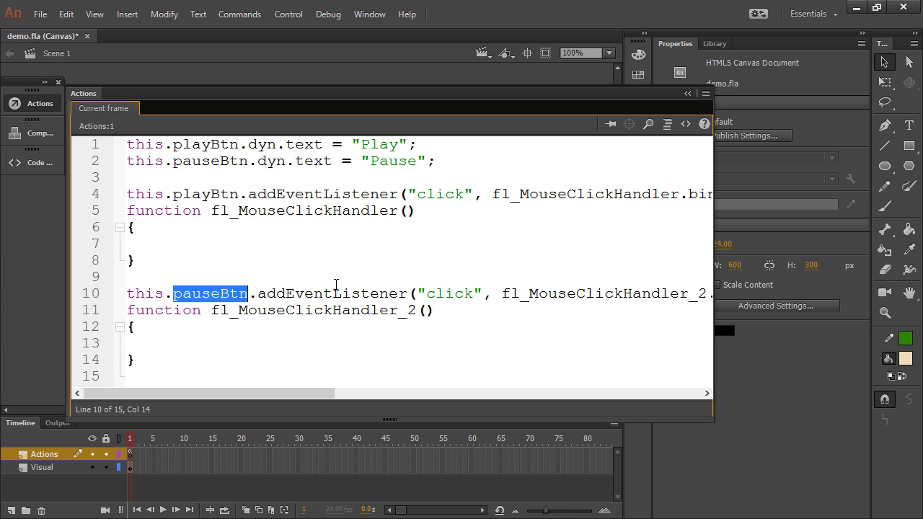
key("ctrl+s")
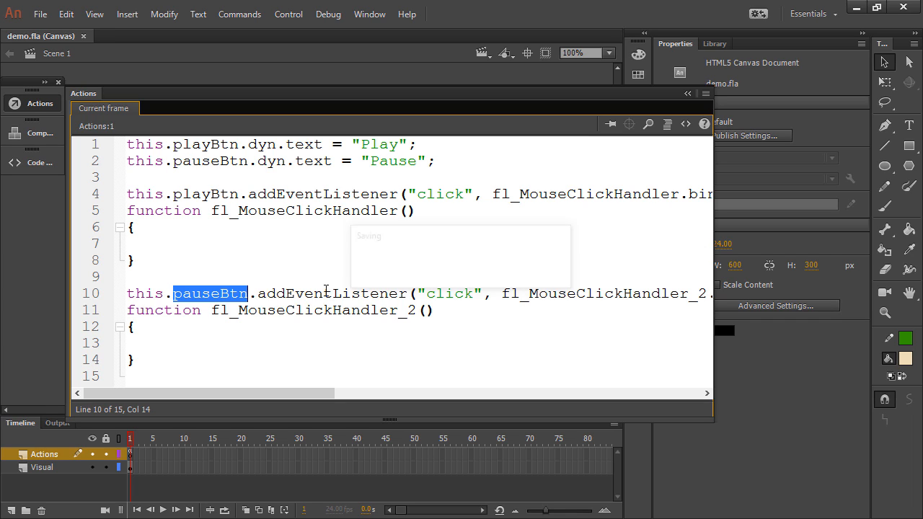
double_click(451, 293)
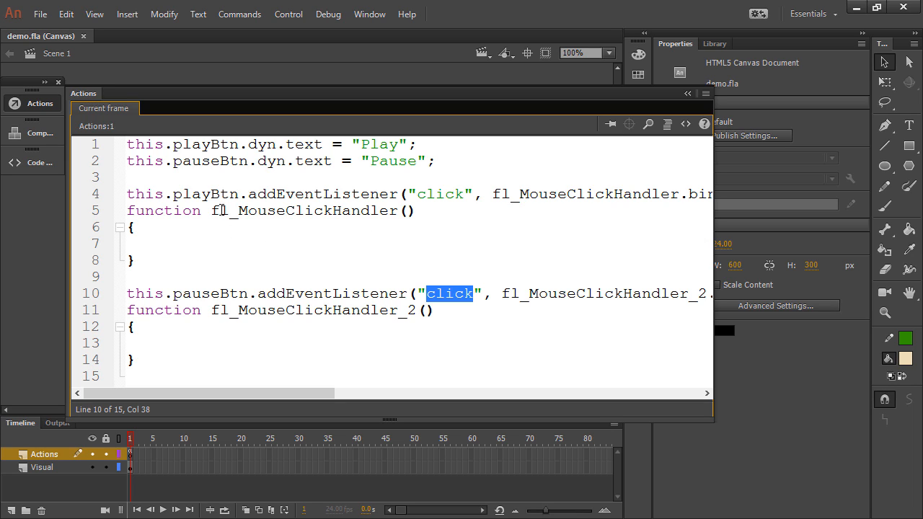
Step: Add the HTML5 Canvas Play a Video component code snippet to the myVideo instance
left_click(40, 105)
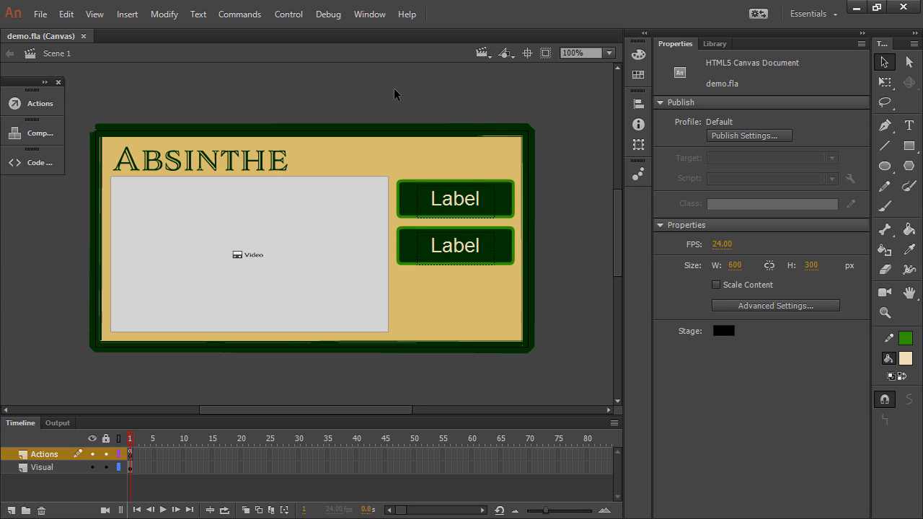
left_click(234, 227)
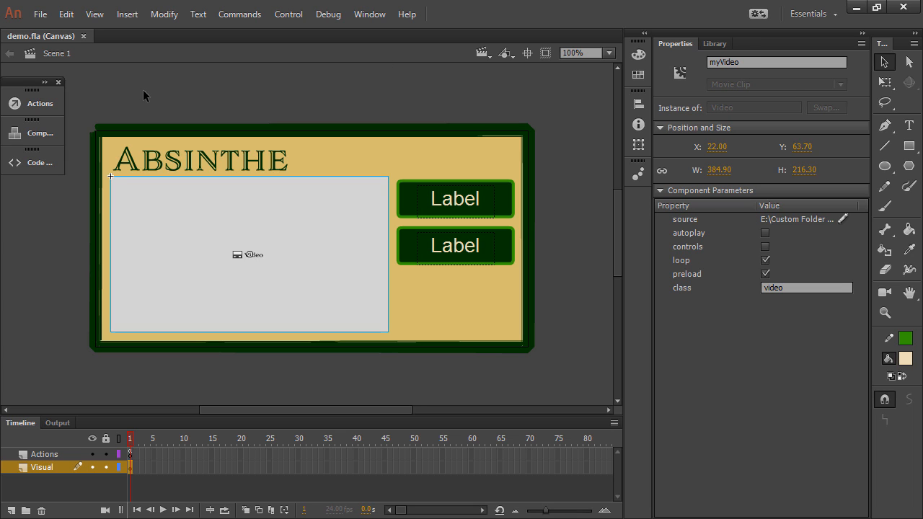
left_click(29, 163)
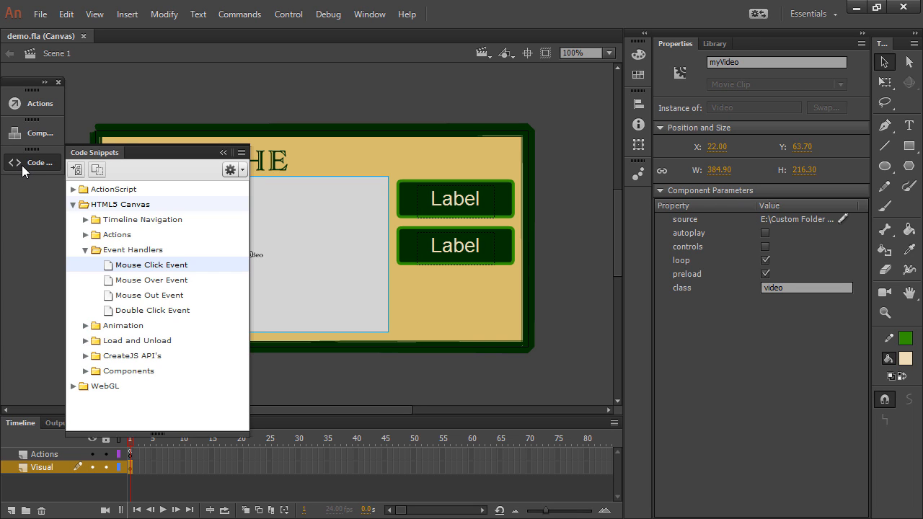
left_click(85, 251)
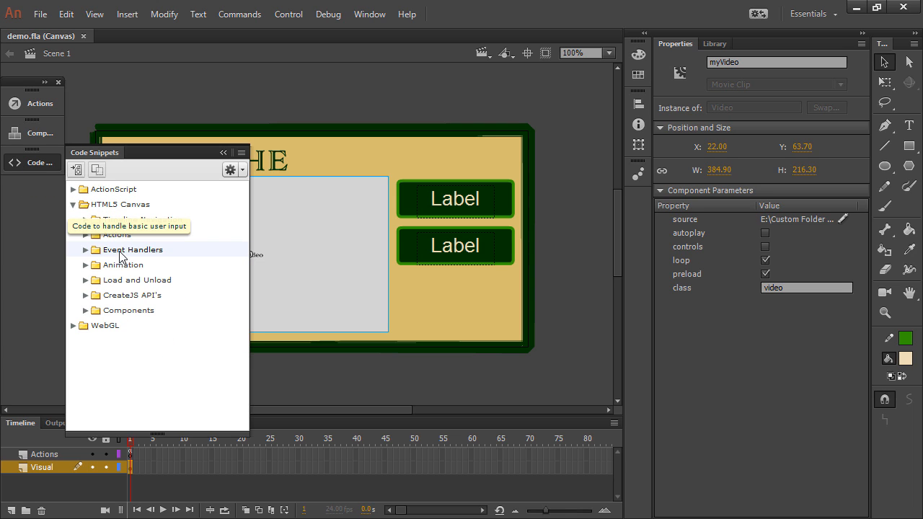
left_click(86, 311)
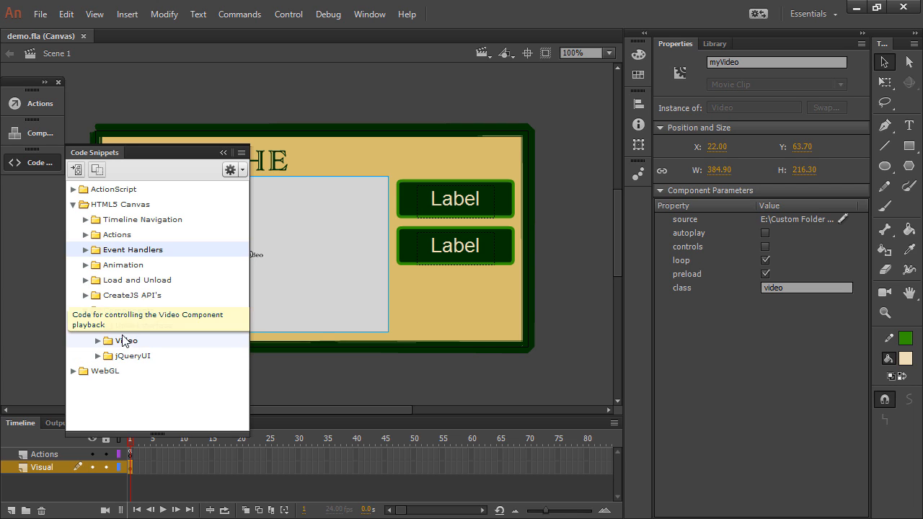
left_click(98, 340)
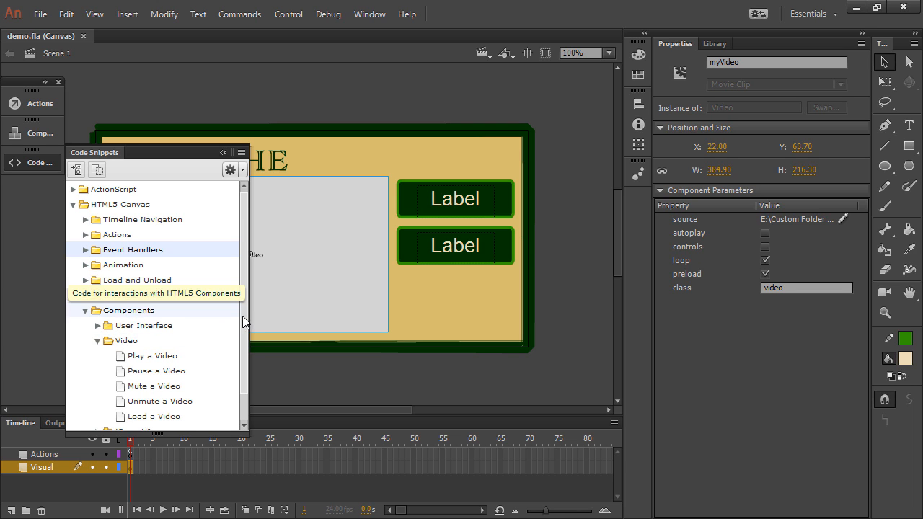
scroll(241, 332, "down", 1)
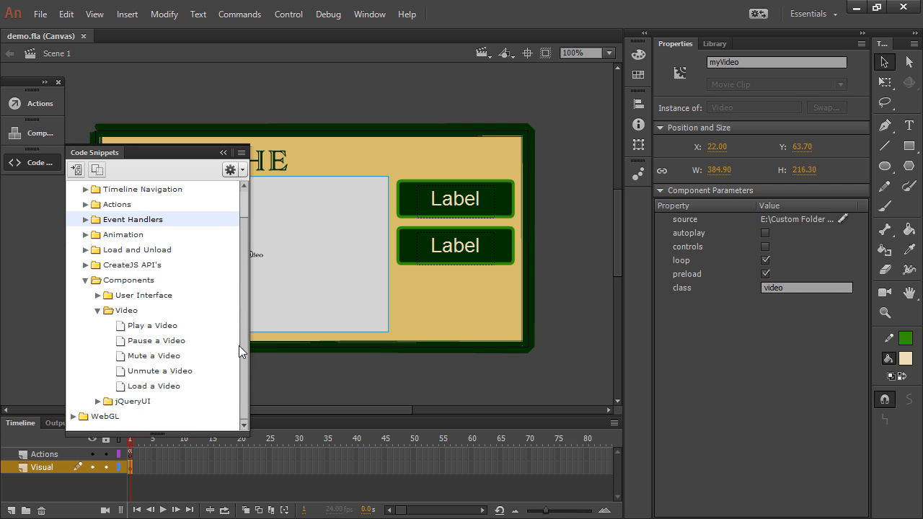
left_click(142, 328)
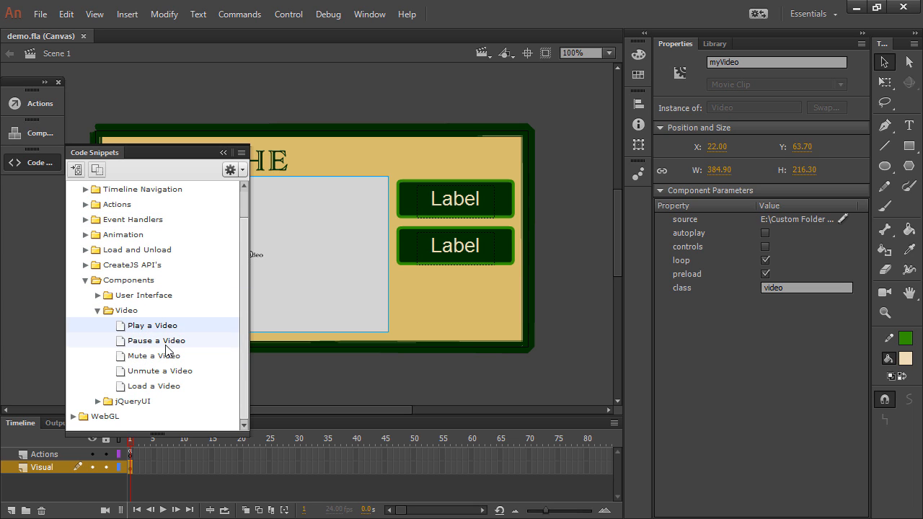
left_click(75, 173)
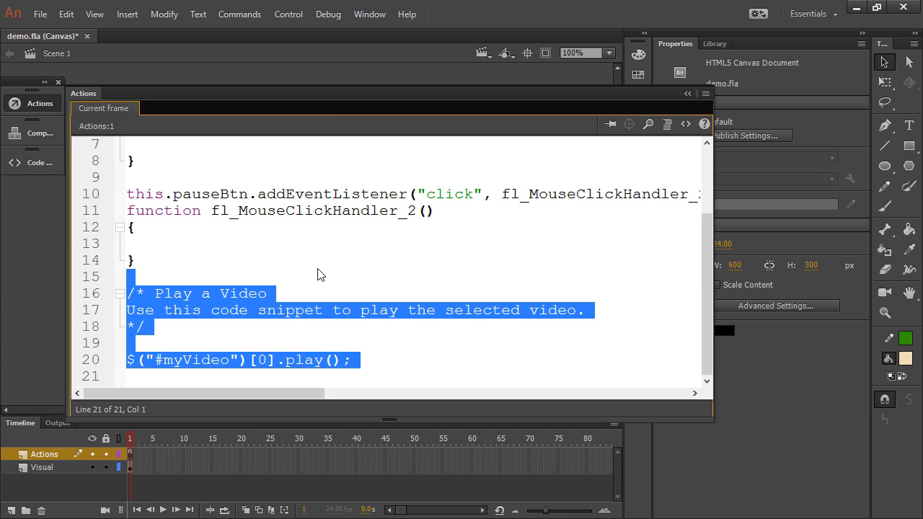
Step: Delete the Play a Video instruction comment block above the inserted play() line
left_click(331, 264)
left_click_drag(190, 328, 105, 269)
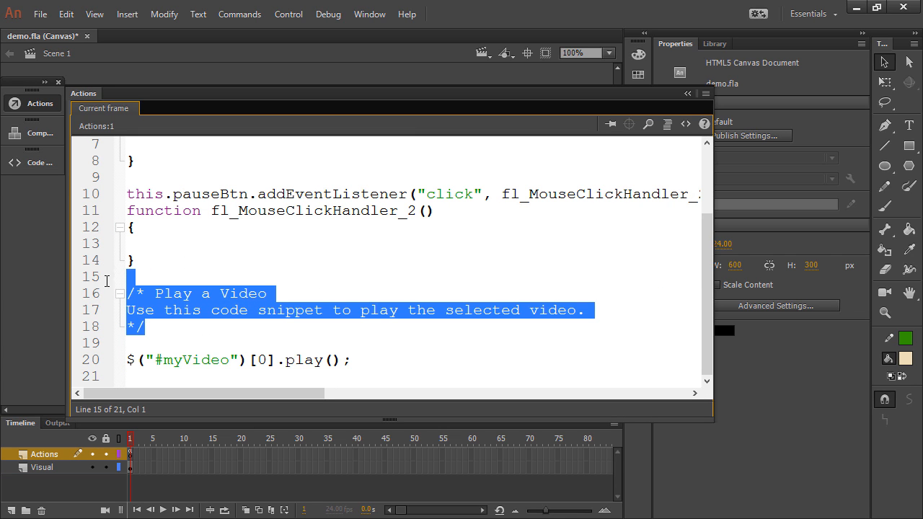
key("Delete")
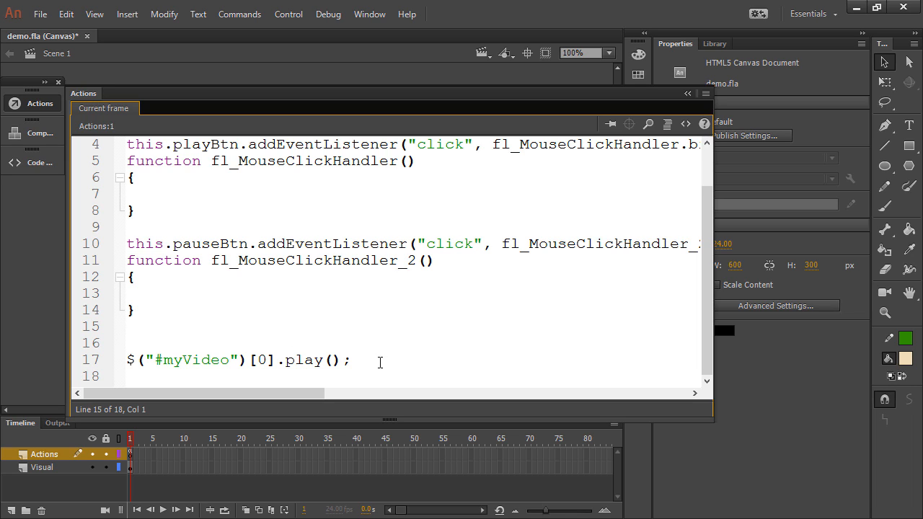
Step: Move the $("#myVideo")[0].play(); line into the empty body of fl_MouseClickHandler
left_click_drag(372, 361, 127, 360)
key("ctrl+x")
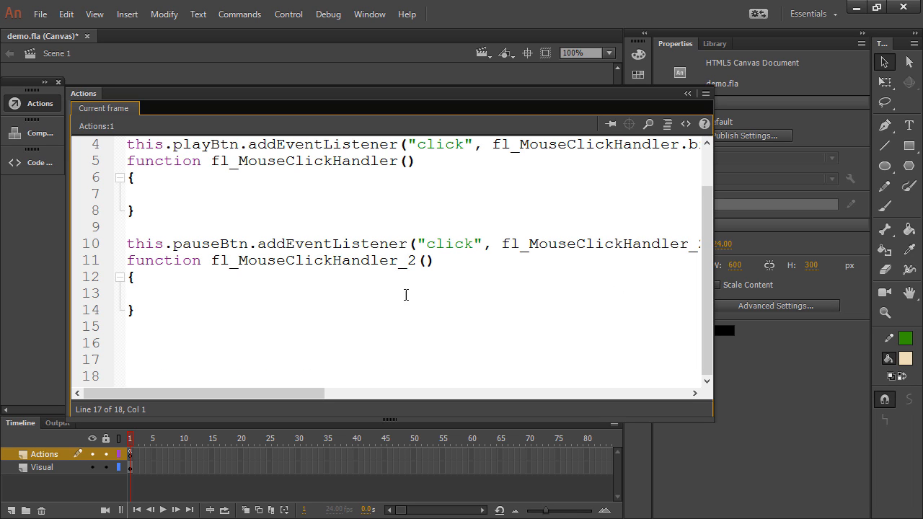
left_click_drag(707, 281, 707, 232)
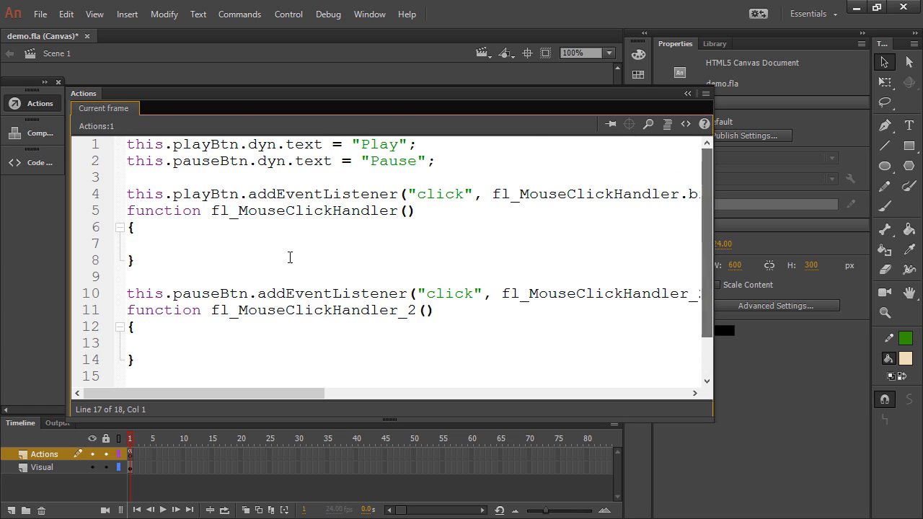
left_click(250, 242)
key("ctrl+v")
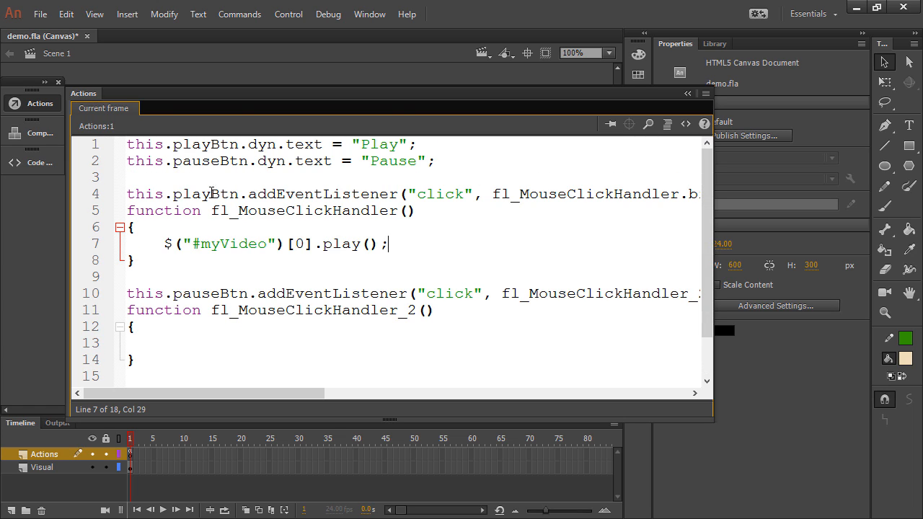
Step: Examine the playBtn instance name, the #myVideo selector and the play() call in the play handler
double_click(211, 193)
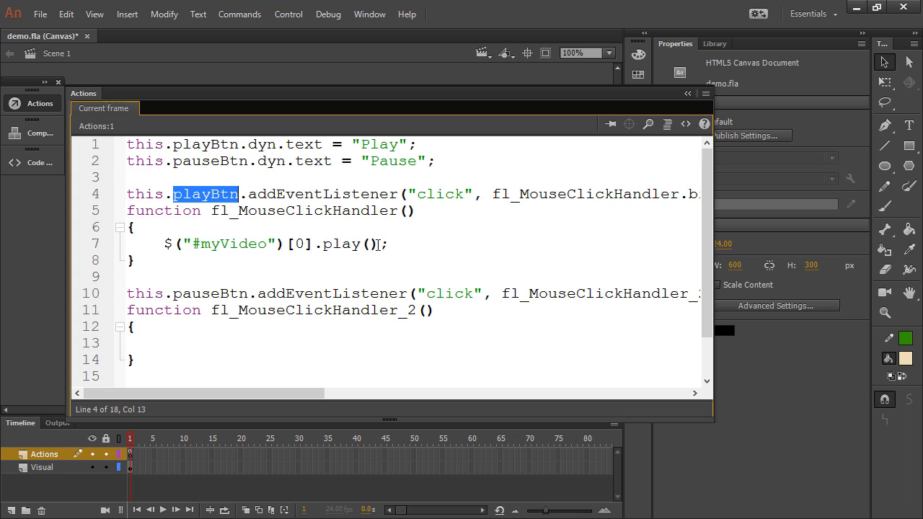
mouse_move(161, 246)
left_mouse_down()
mouse_move(184, 246)
mouse_move(173, 246)
left_mouse_up()
left_click_drag(288, 244, 163, 244)
left_click(337, 244)
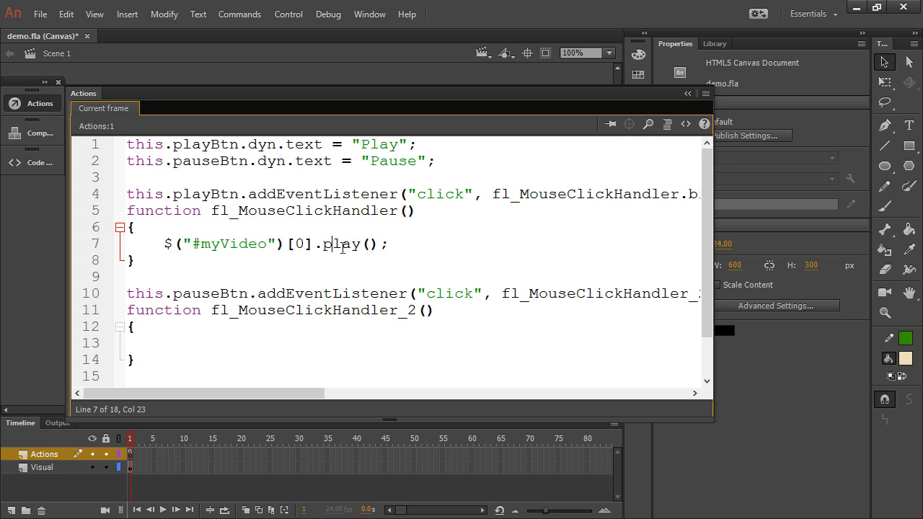
double_click(356, 245)
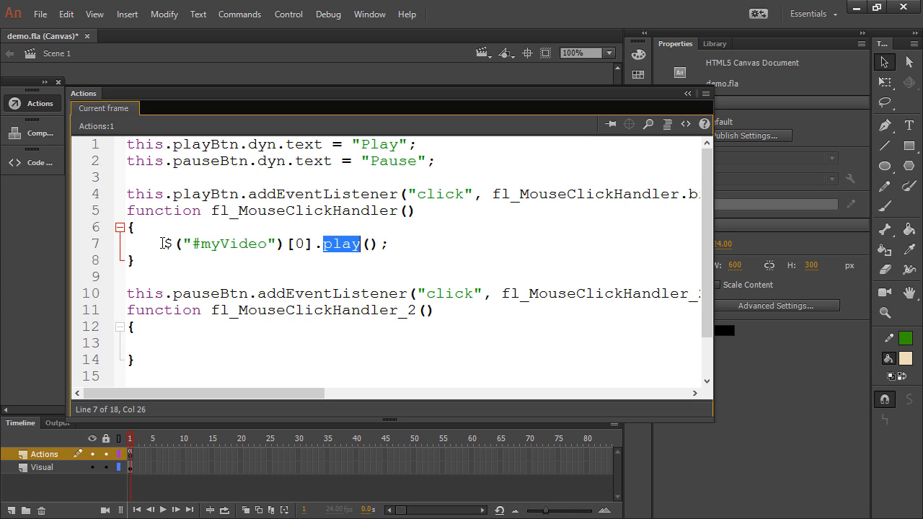
left_click_drag(163, 244, 287, 247)
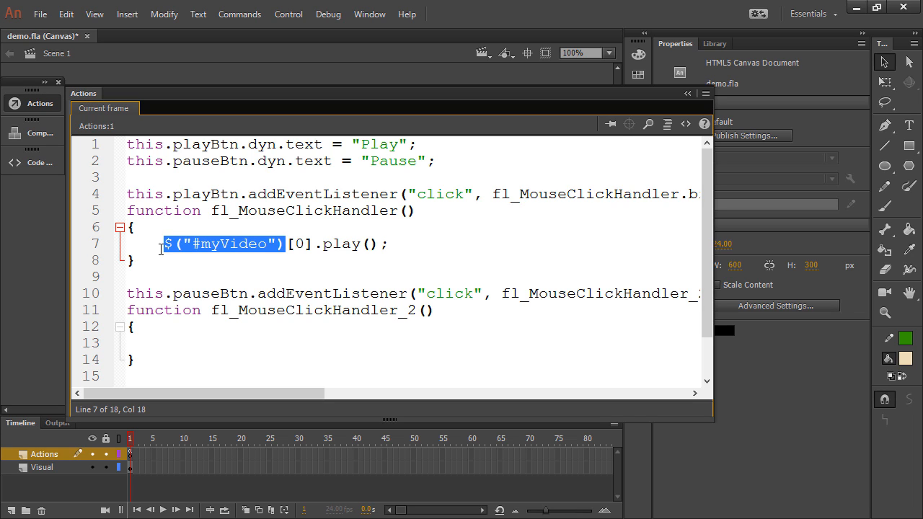
Step: Add the HTML5 Canvas Pause a Video component code snippet to the myVideo instance
key("F9")
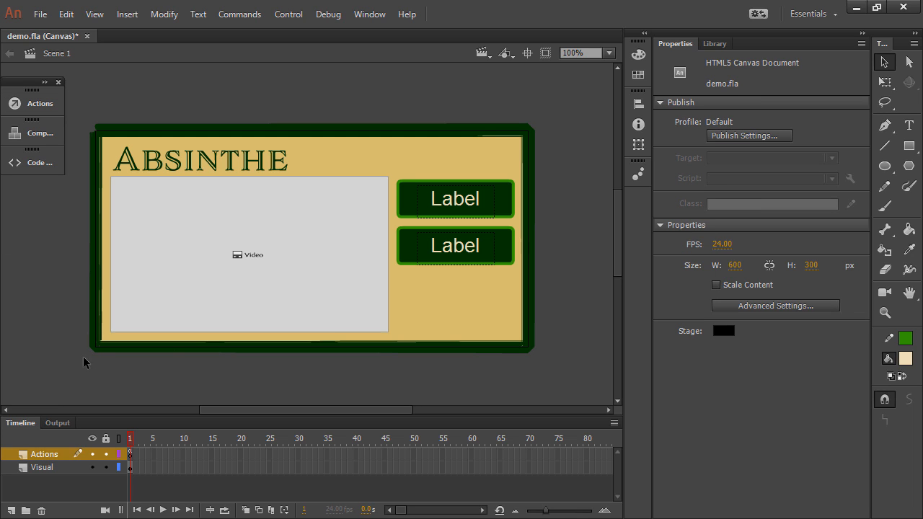
left_click(262, 229)
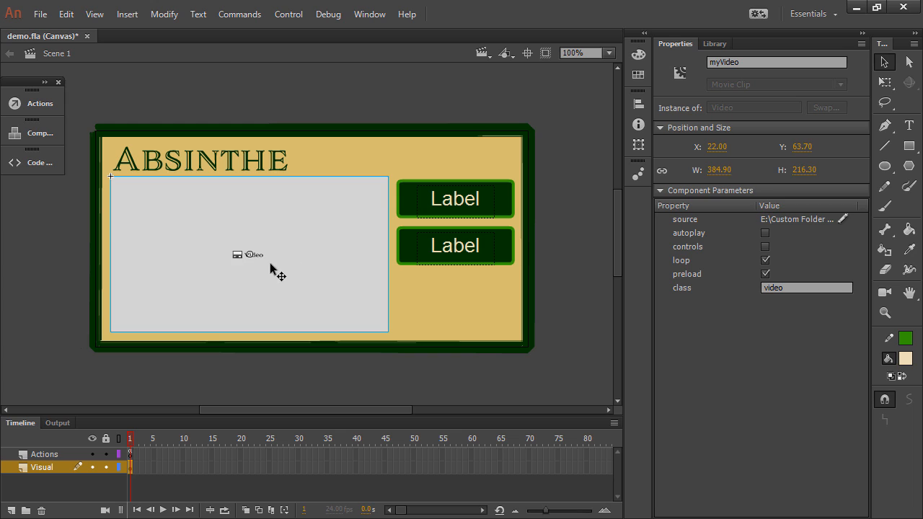
left_click(29, 163)
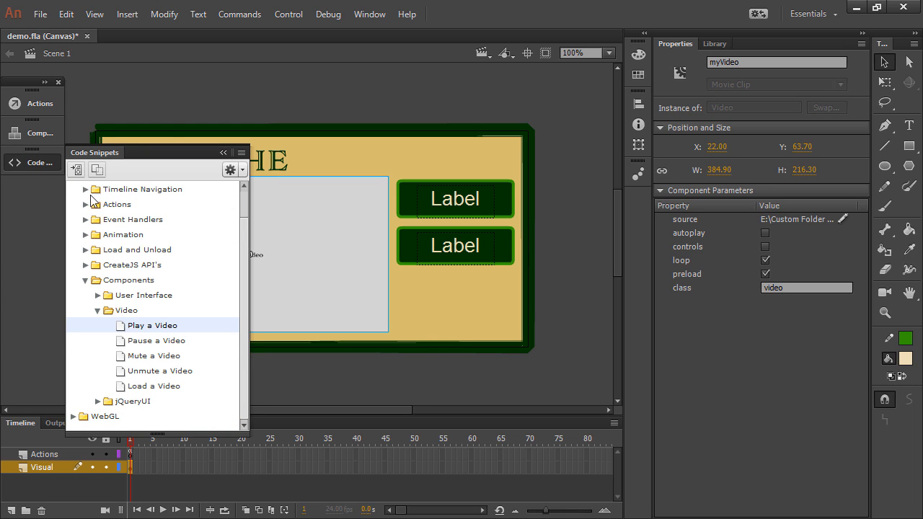
left_click(134, 341)
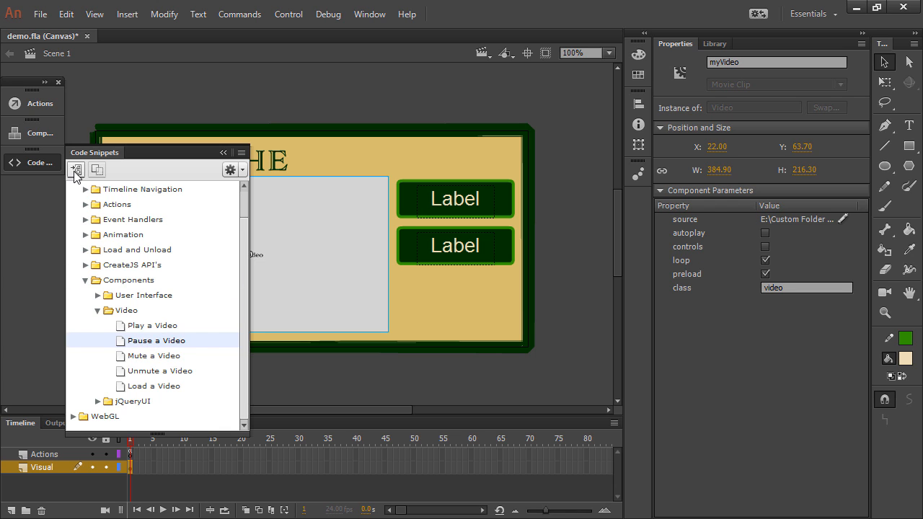
left_click(75, 173)
left_click(238, 261)
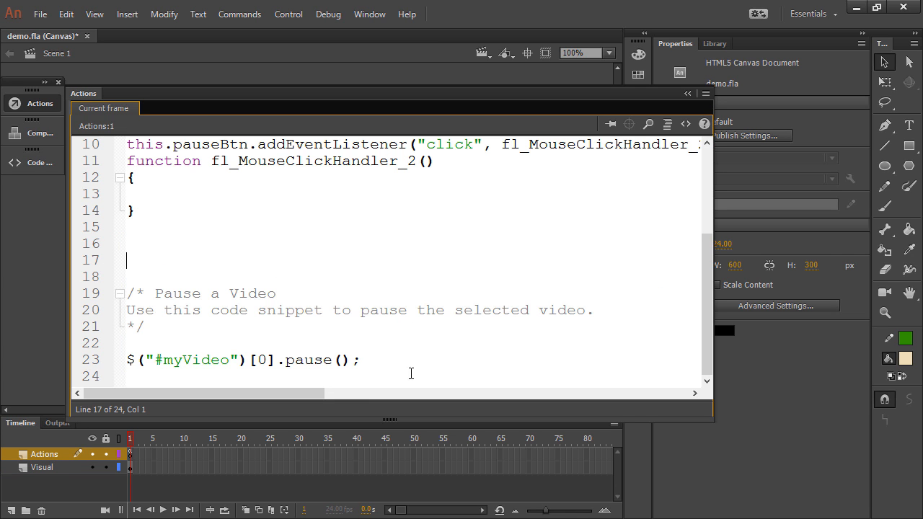
Step: Move the $("#myVideo")[0].pause(); line into fl_MouseClickHandler_2 and delete the leftover Pause a Video comment block and surplus blank lines
left_click_drag(395, 359, 109, 359)
key("ctrl+x")
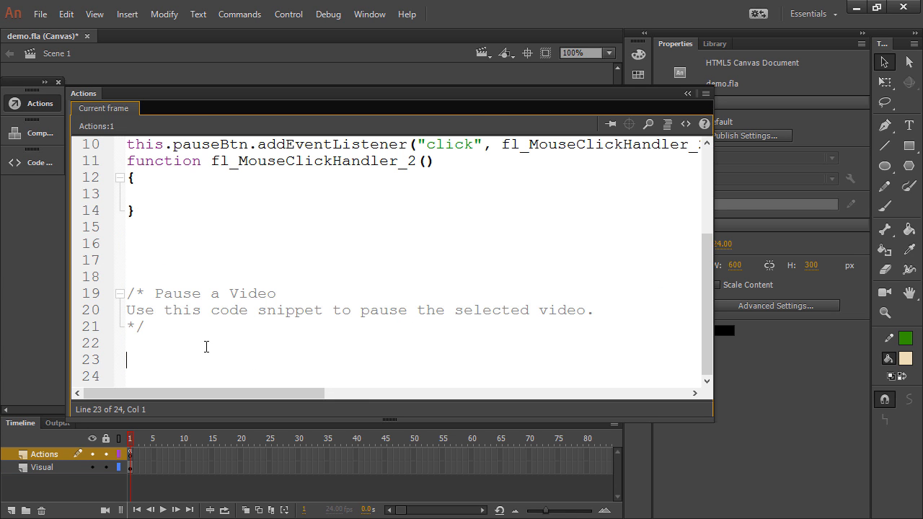
left_click_drag(207, 346, 181, 264)
key("Delete")
key("BackSpace")
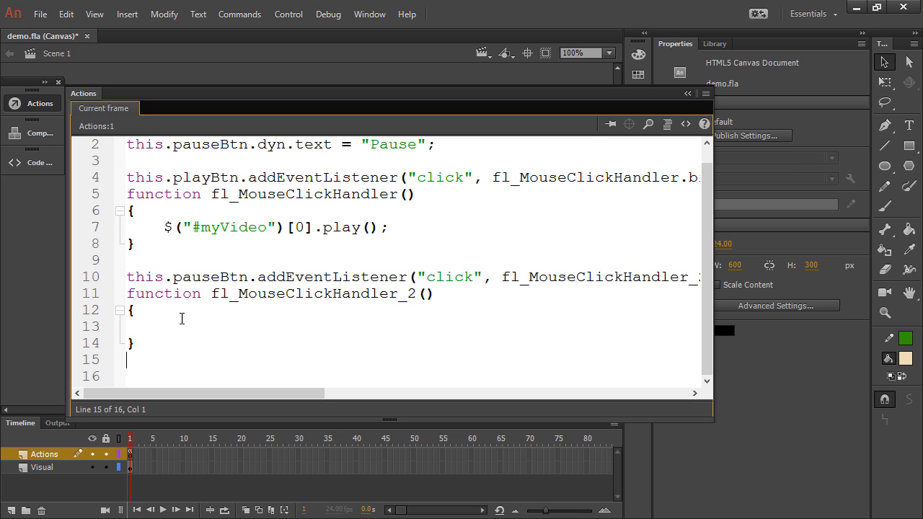
left_click(182, 319)
key("ctrl+v")
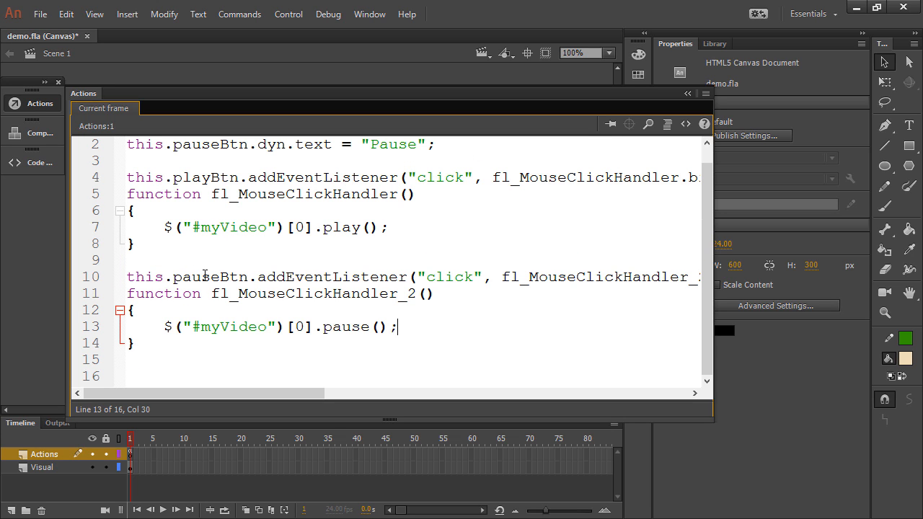
Step: Check the pauseBtn listener against its pause() call and save the document
double_click(205, 277)
left_click(350, 327)
scroll(694, 212, "up", 1)
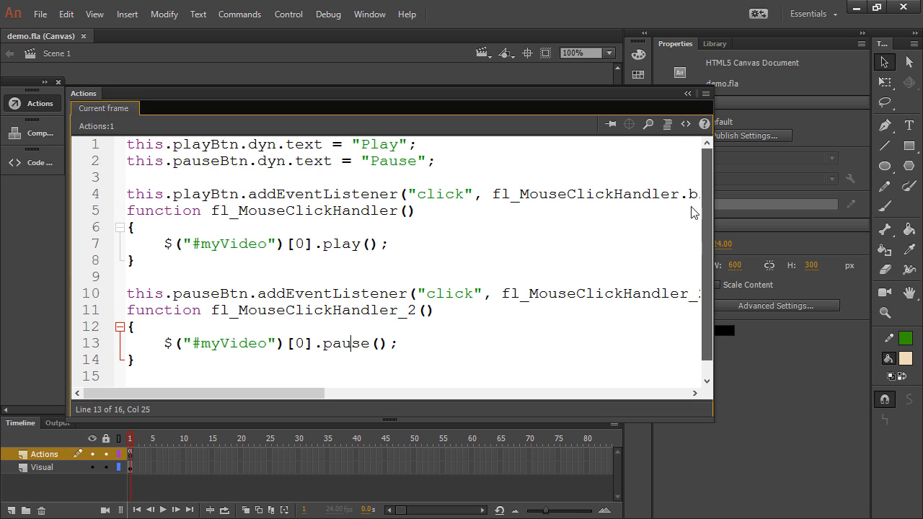
Step: Review the button label assignments and the playBtn click listener with its handler function and play() call in the frame script
left_click(459, 163)
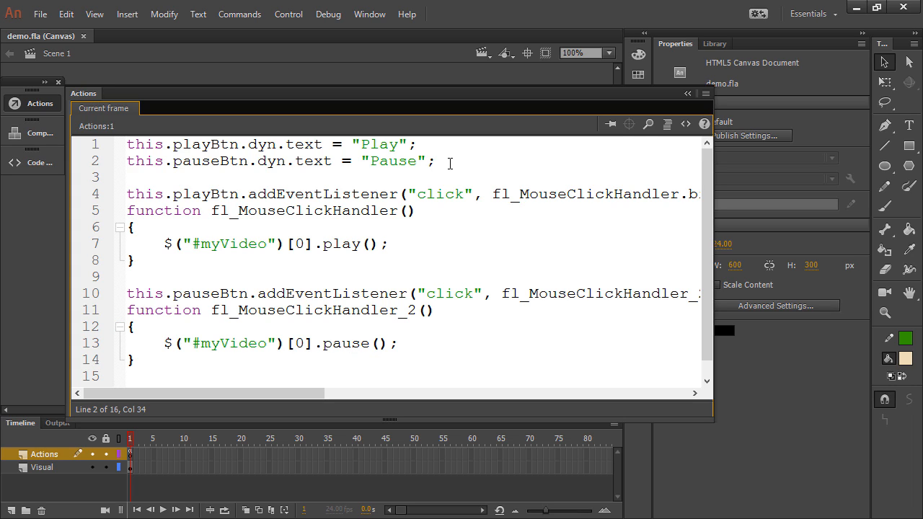
key("ctrl+shift+Home")
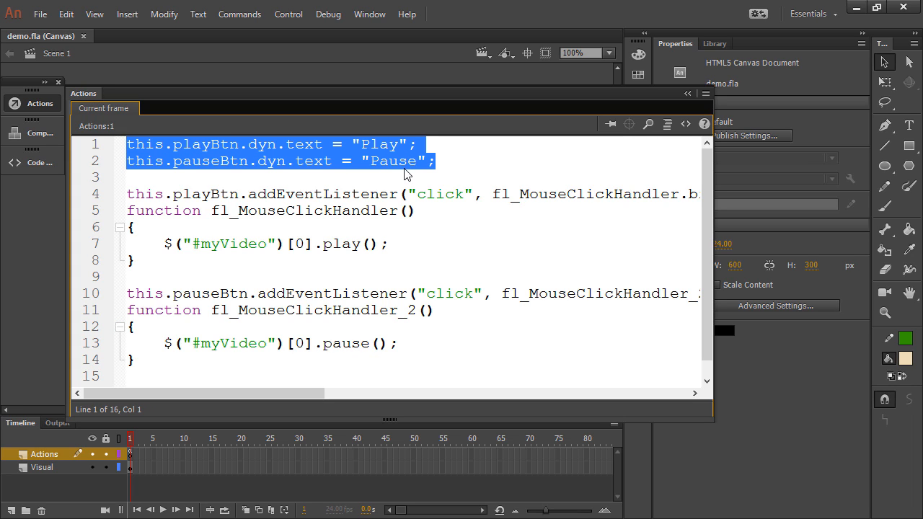
left_click(158, 261)
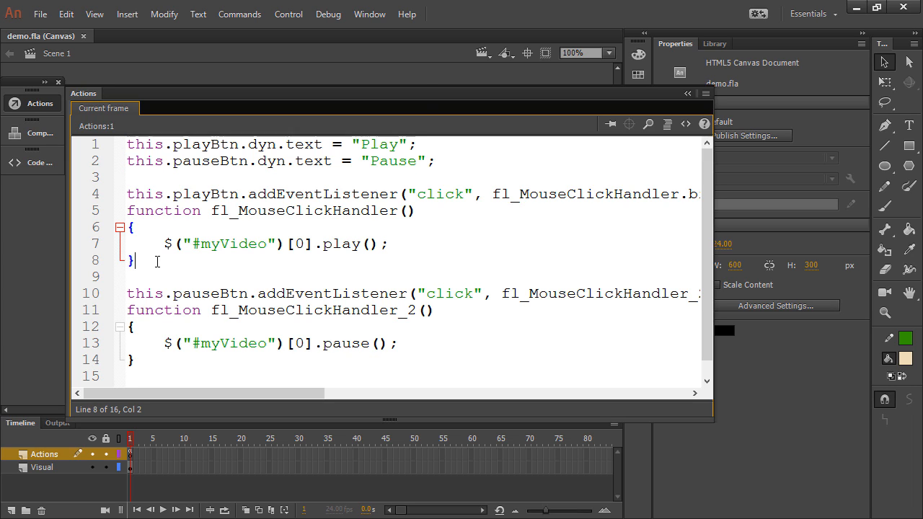
double_click(207, 198)
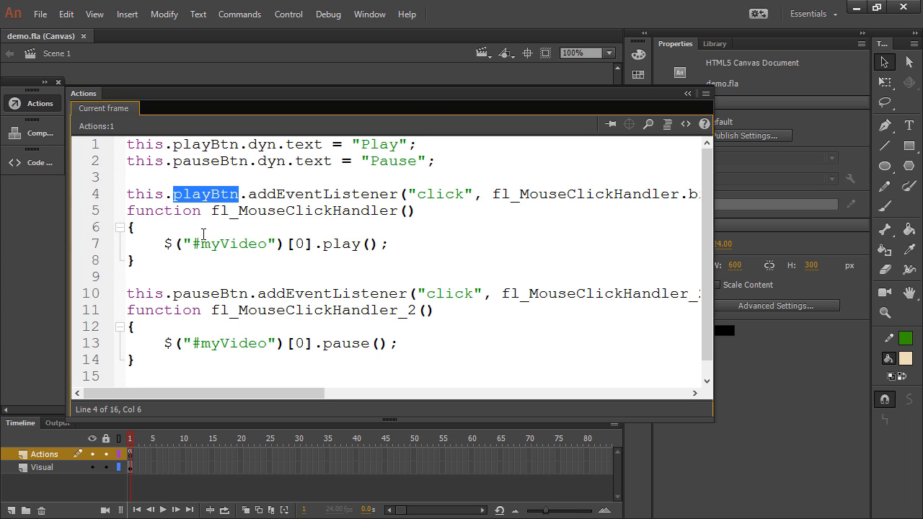
left_click(325, 192)
double_click(364, 196)
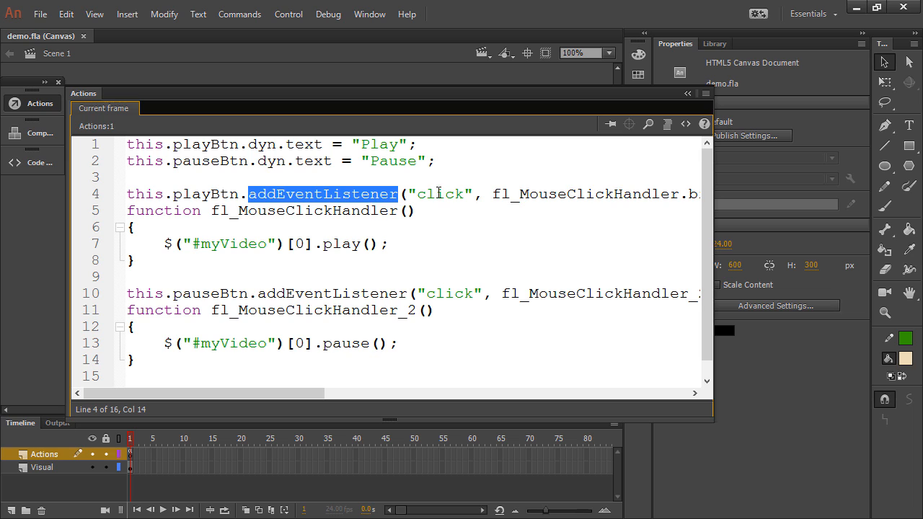
double_click(315, 209)
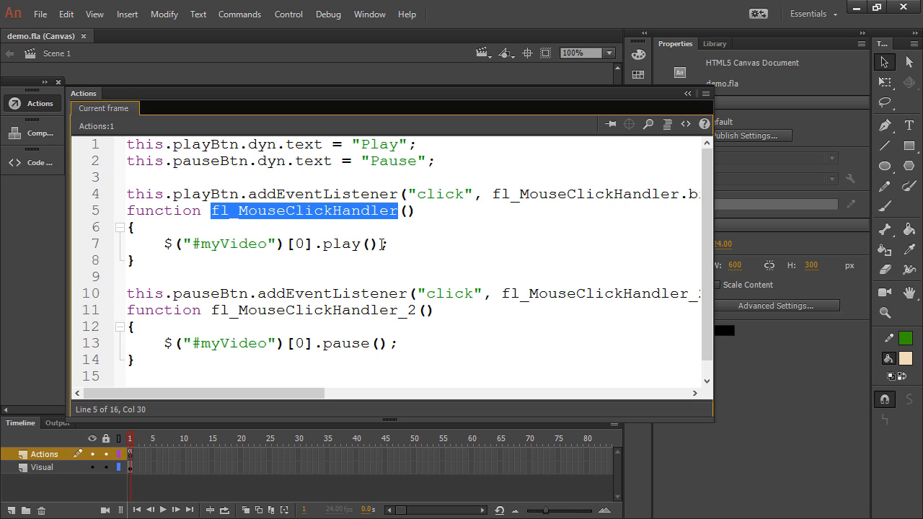
left_click_drag(383, 246, 157, 246)
Step: Review the pauseBtn click listener, the fl_MouseClickHandler_2 function and its pause() call, and close the script editor
double_click(210, 293)
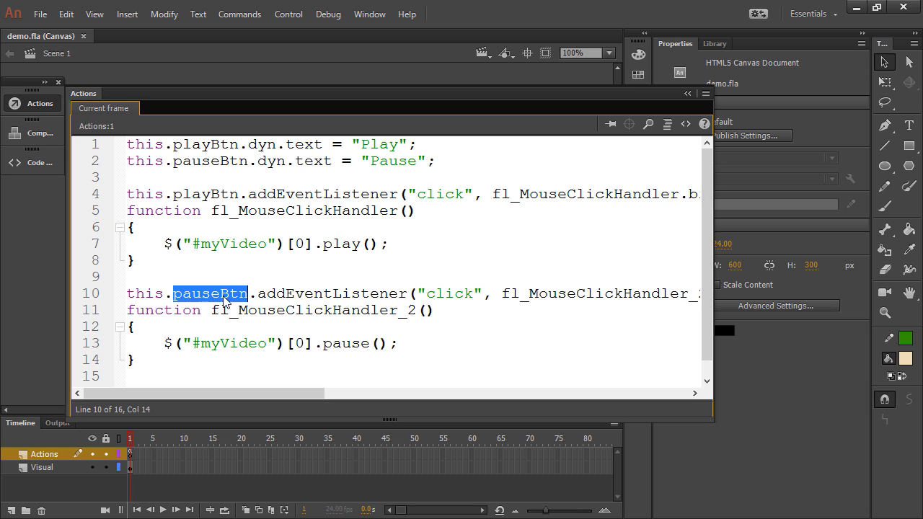
left_click(369, 294)
double_click(374, 294)
double_click(439, 295)
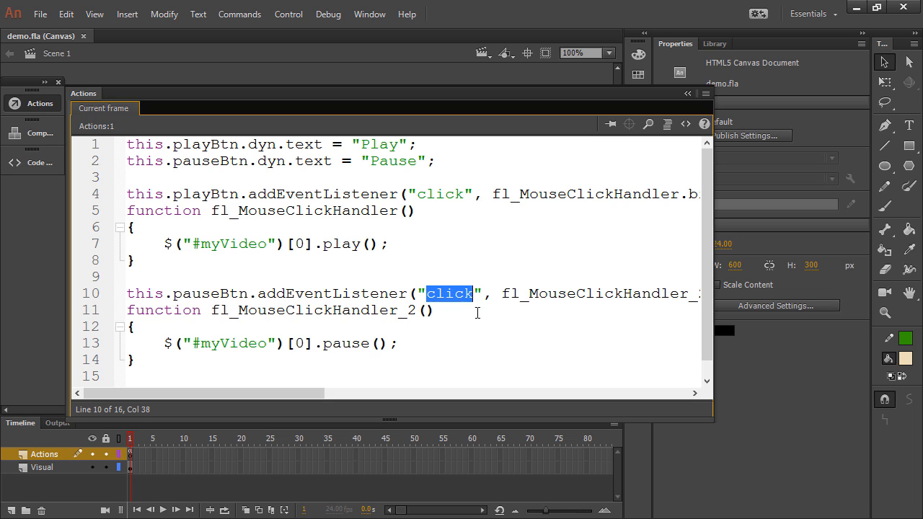
double_click(286, 311)
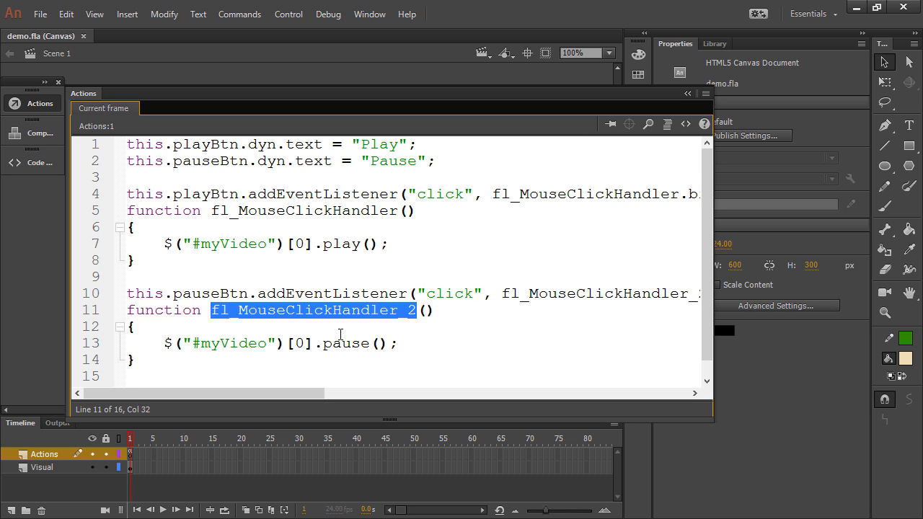
left_click_drag(399, 344, 380, 344)
left_click_drag(324, 344, 164, 345)
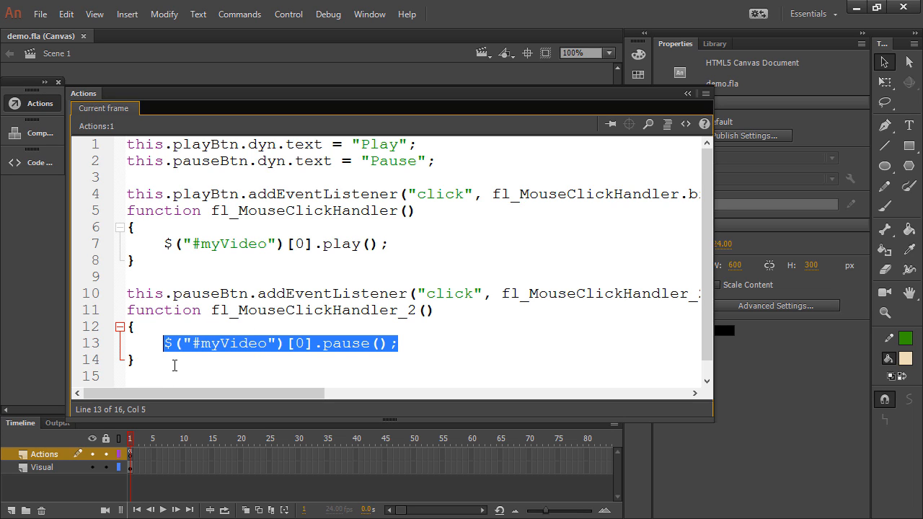
key("F9")
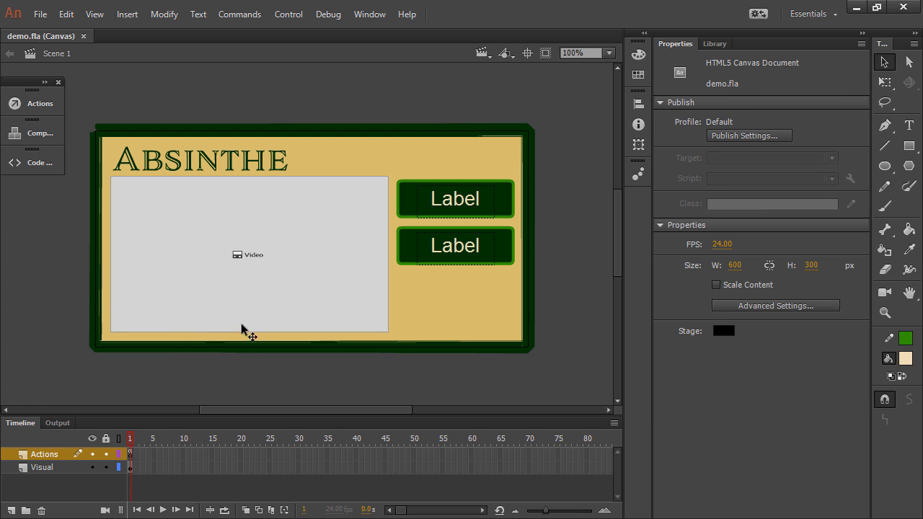
Step: Preview the document in the browser, test its video playback buttons on the reloaded page, and close the browser window
left_click(40, 15)
left_click(108, 290)
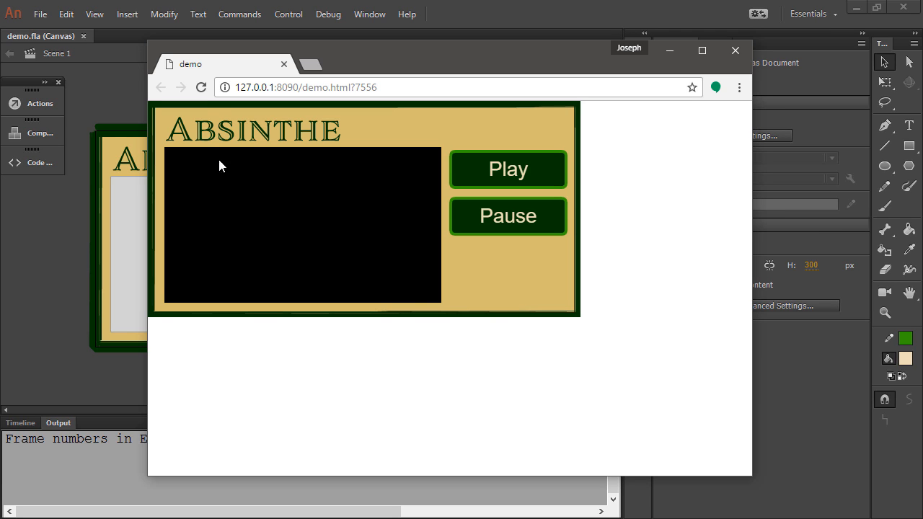
left_click(199, 89)
left_click(505, 178)
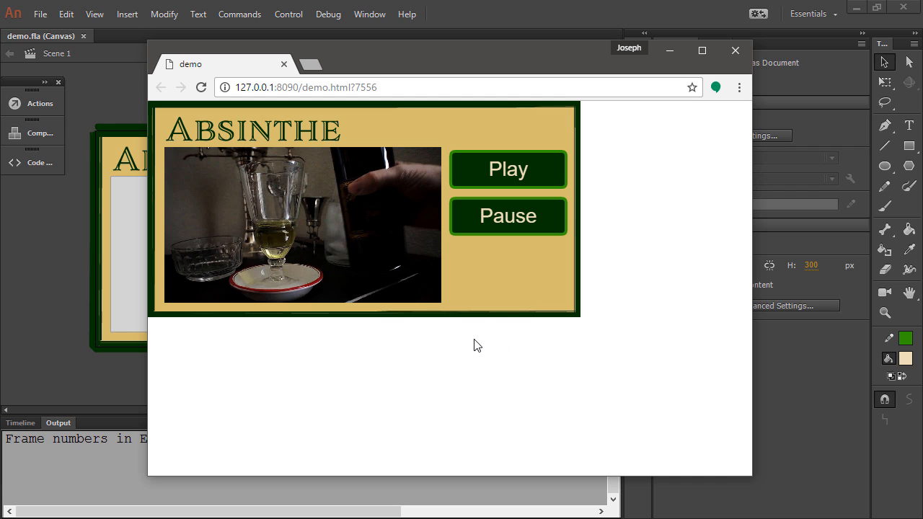
left_click(514, 172)
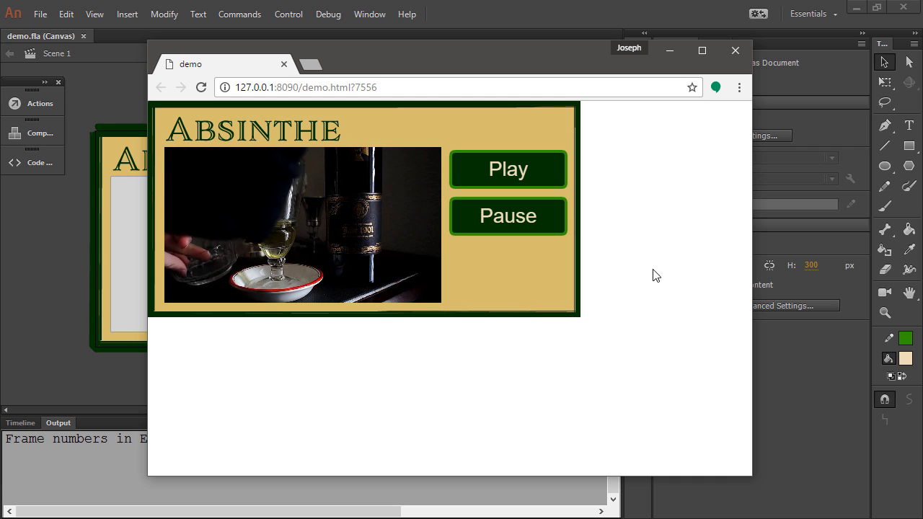
left_click(735, 51)
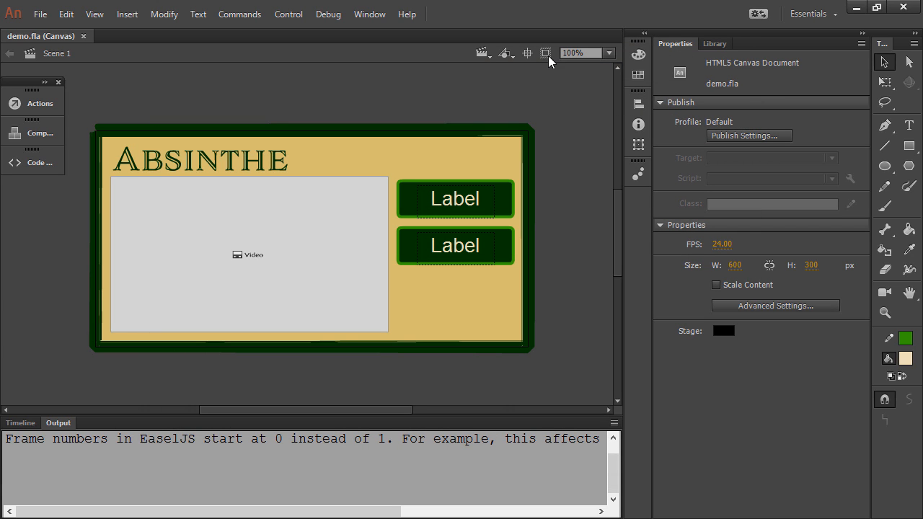
Step: Clip the content outside the stage and check the Video entry among the available components
left_click(547, 54)
left_click(21, 423)
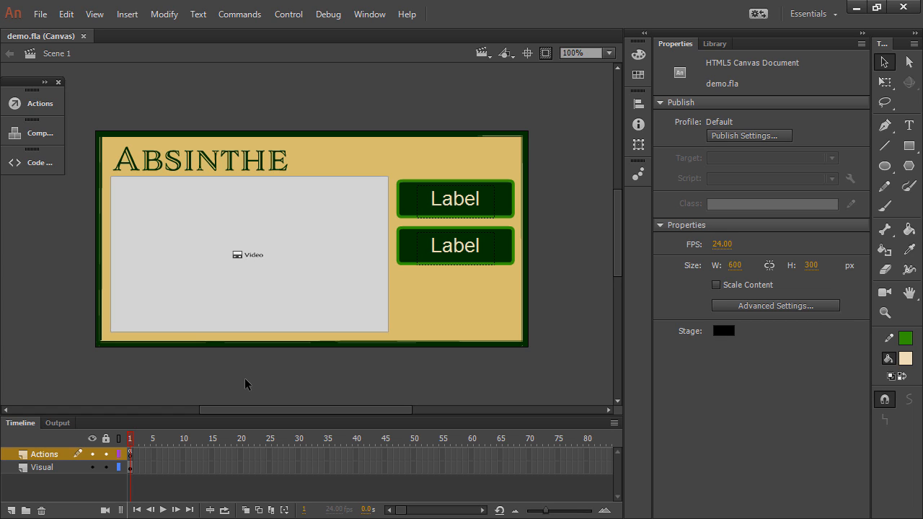
left_click(33, 134)
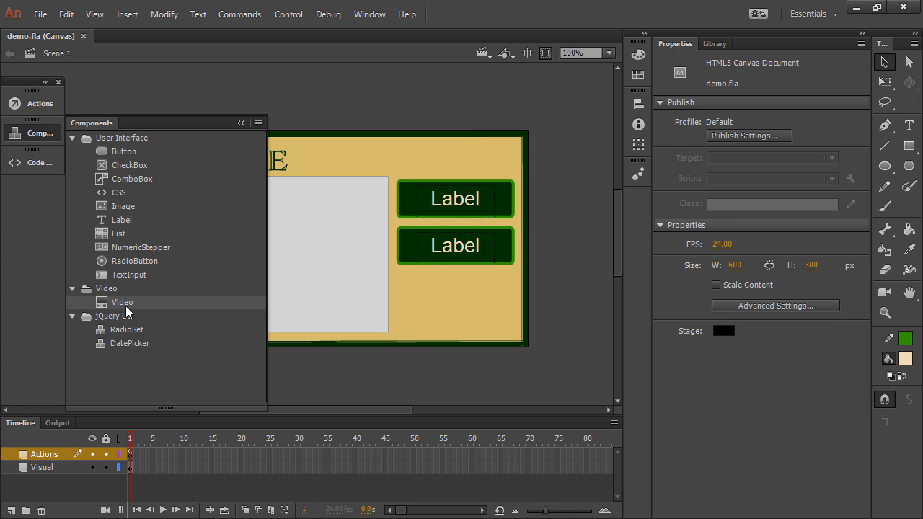
left_click(20, 304)
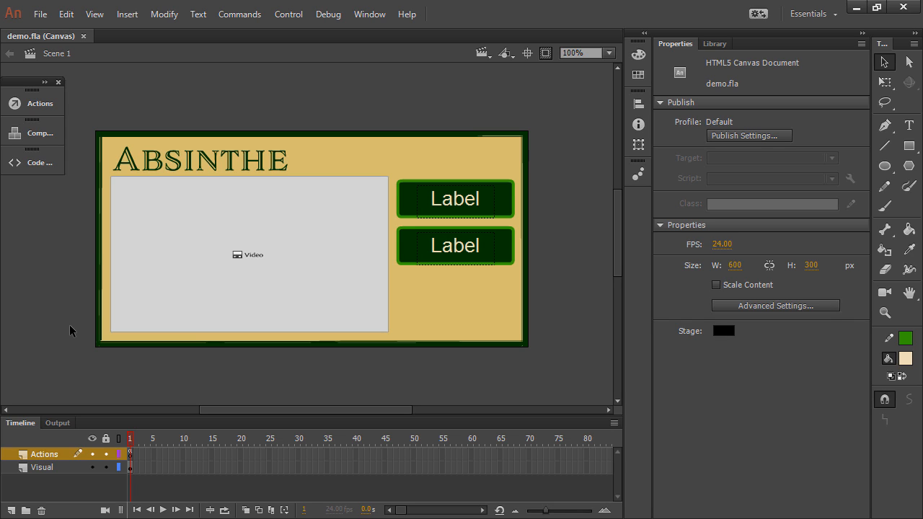
Step: Test the movie in the browser again, maximize the browser window and play the video
key("ctrl+Return")
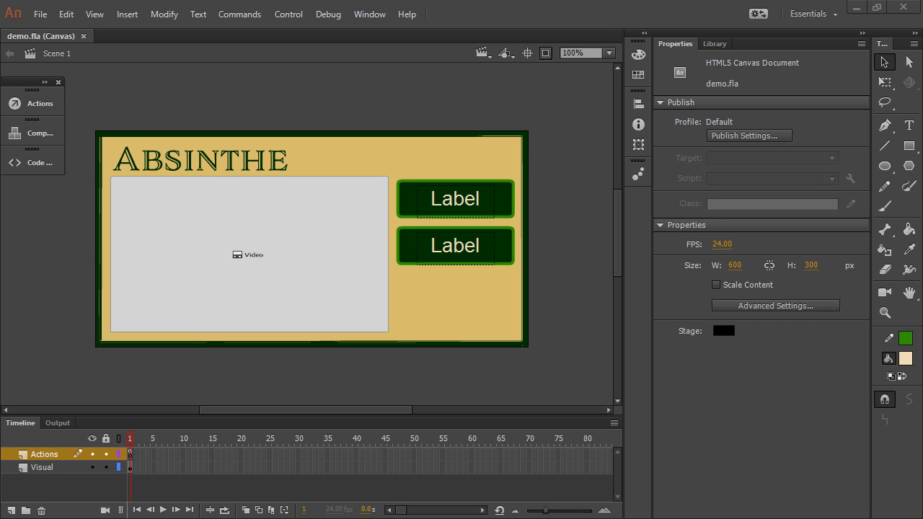
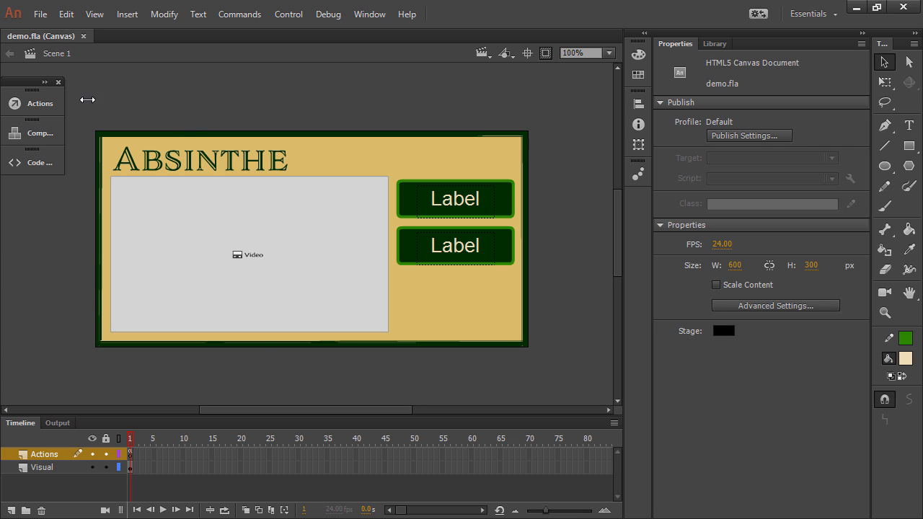
left_click(41, 14)
left_click(401, 74)
key("ctrl+Return")
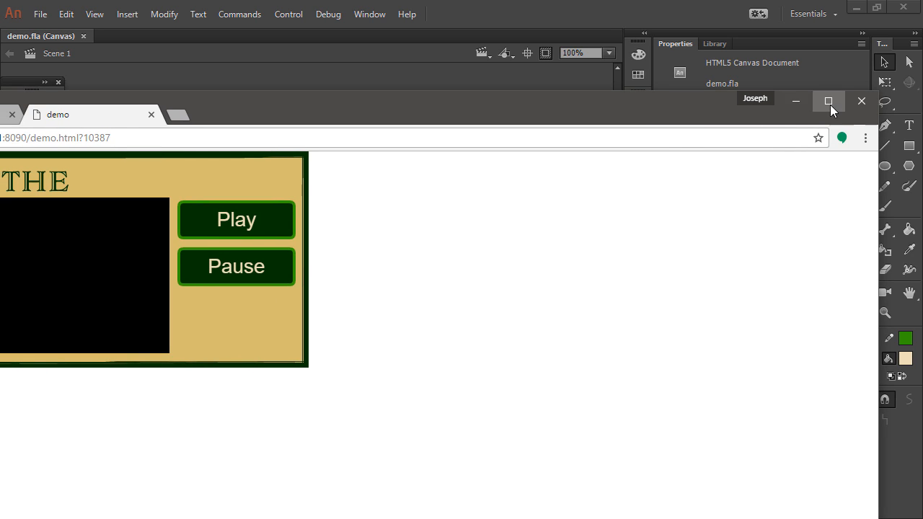
left_click(831, 105)
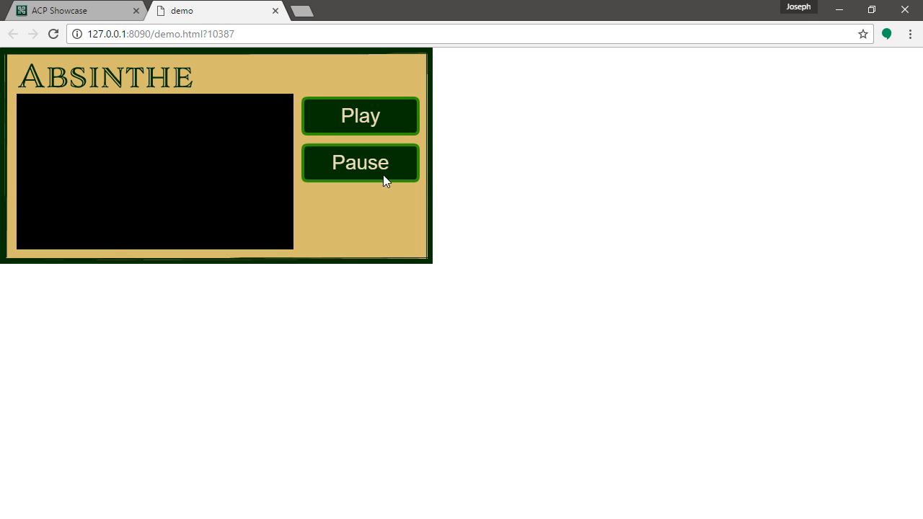
left_click(373, 117)
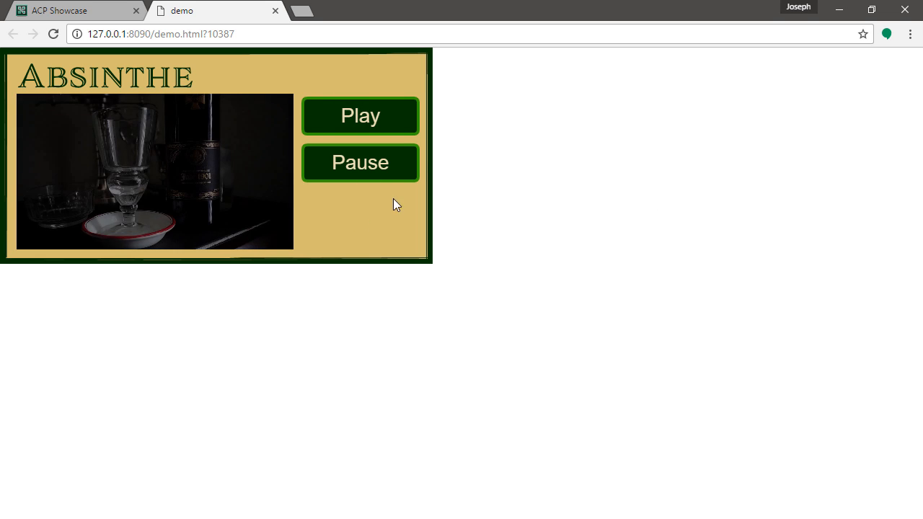
Step: Inspect the video in the developer tools and examine the canvas, dom_overlay_container, wrapper div and myVideo elements
right_click(120, 159)
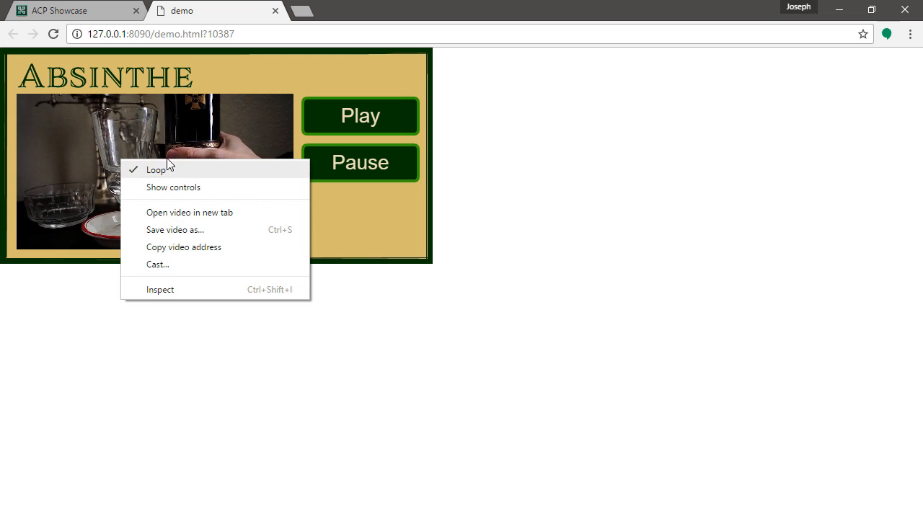
left_click(180, 289)
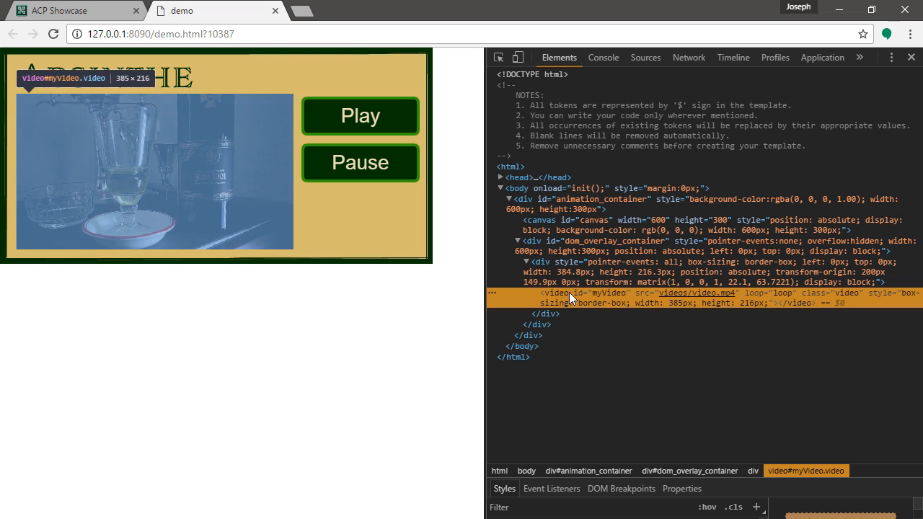
left_click(590, 266)
left_click(581, 242)
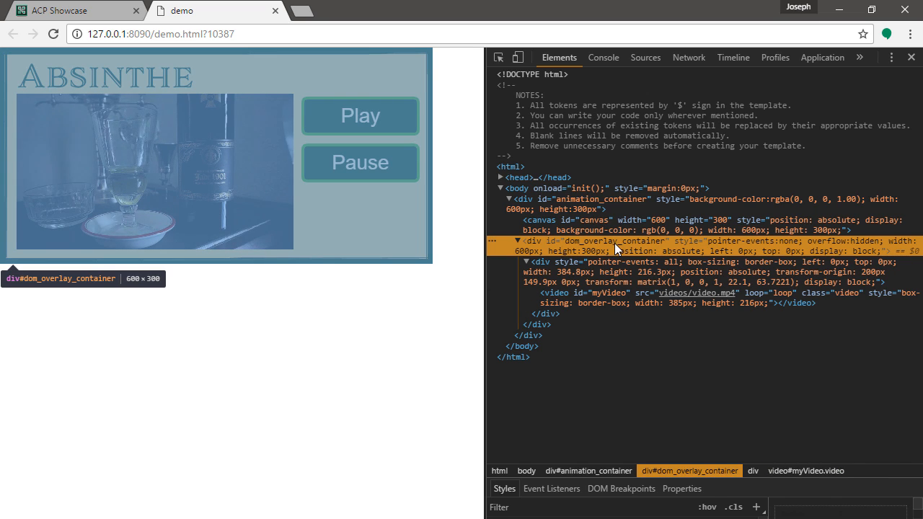
left_click(569, 228)
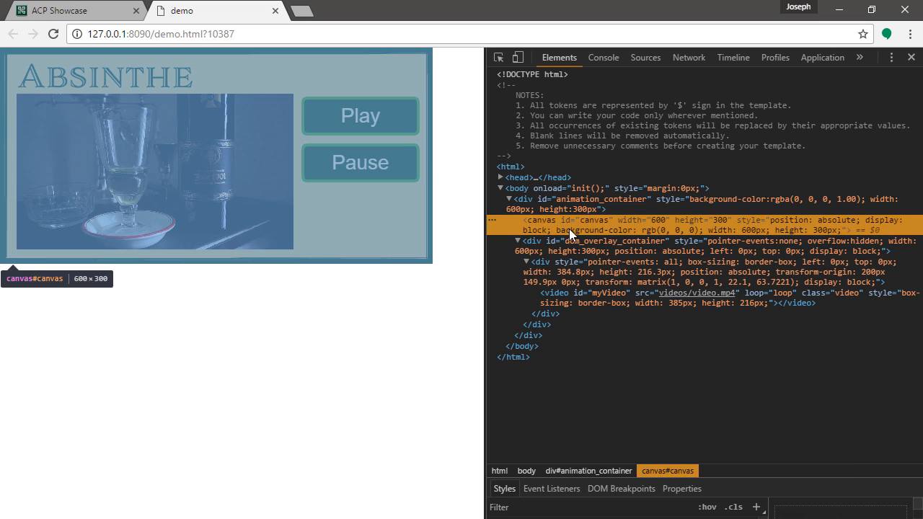
left_click(618, 244)
left_click(519, 240)
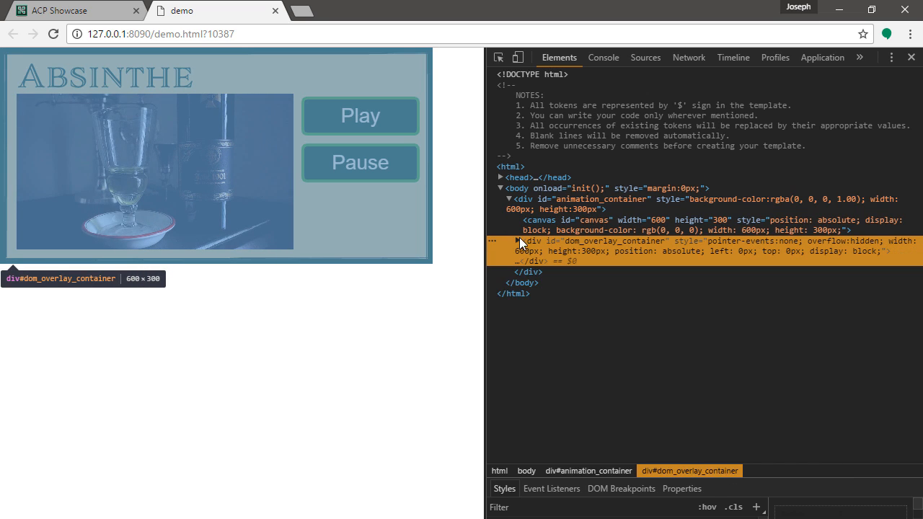
left_click(518, 240)
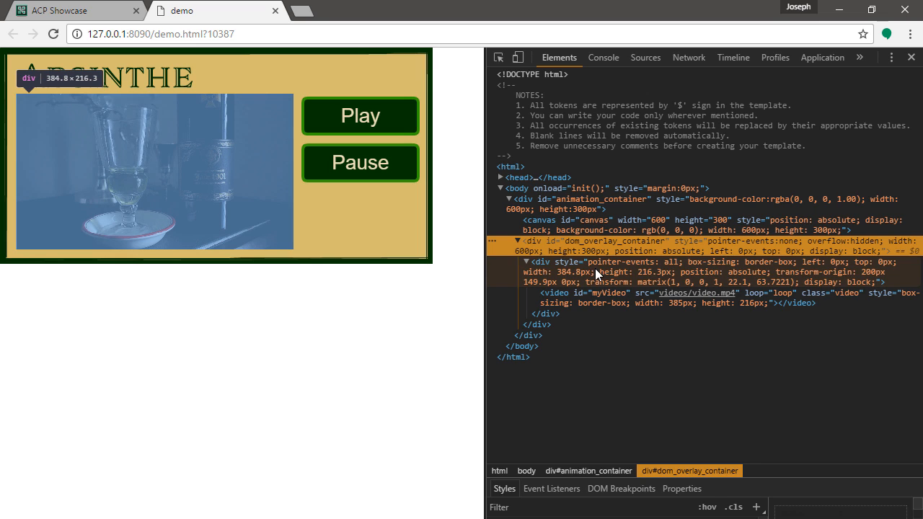
left_click(606, 278)
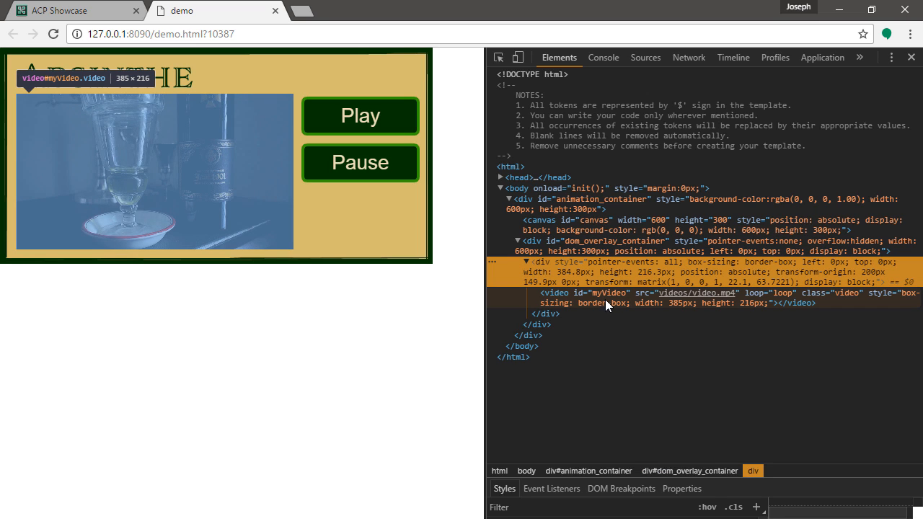
left_click(604, 303)
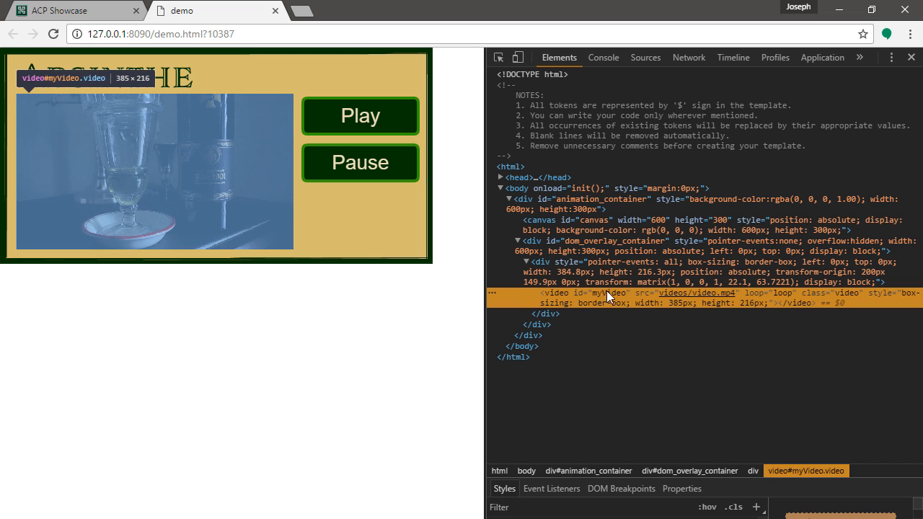
Step: Expand the page's head element to examine its jQuery, anwidget.js and video.js script references, and pause the video
left_click(501, 176)
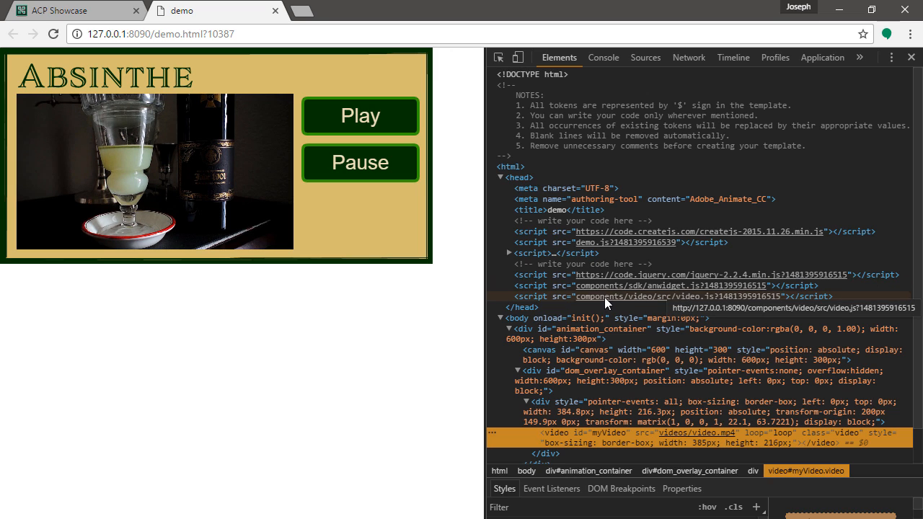
left_click(709, 294)
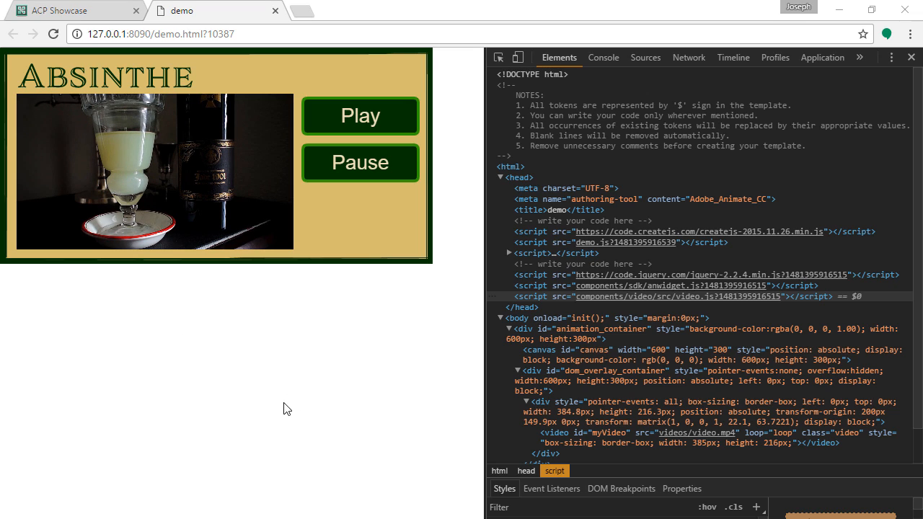
left_click(362, 176)
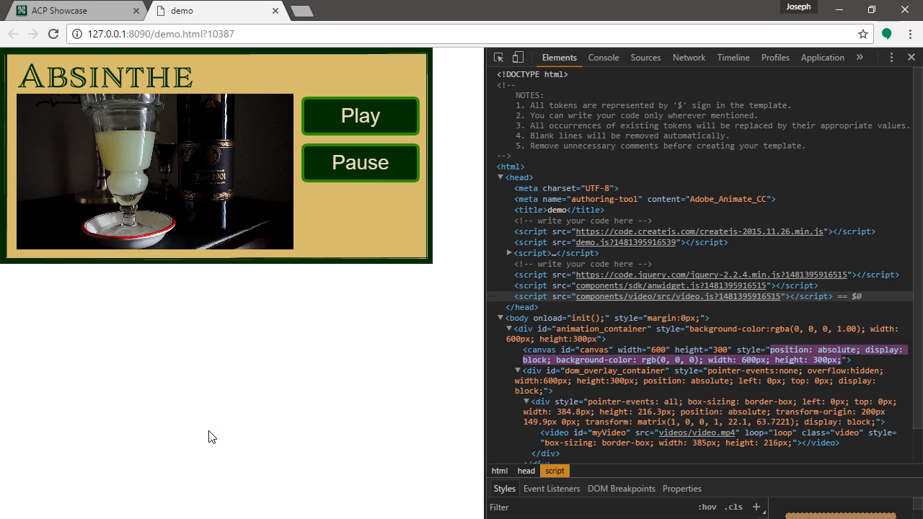